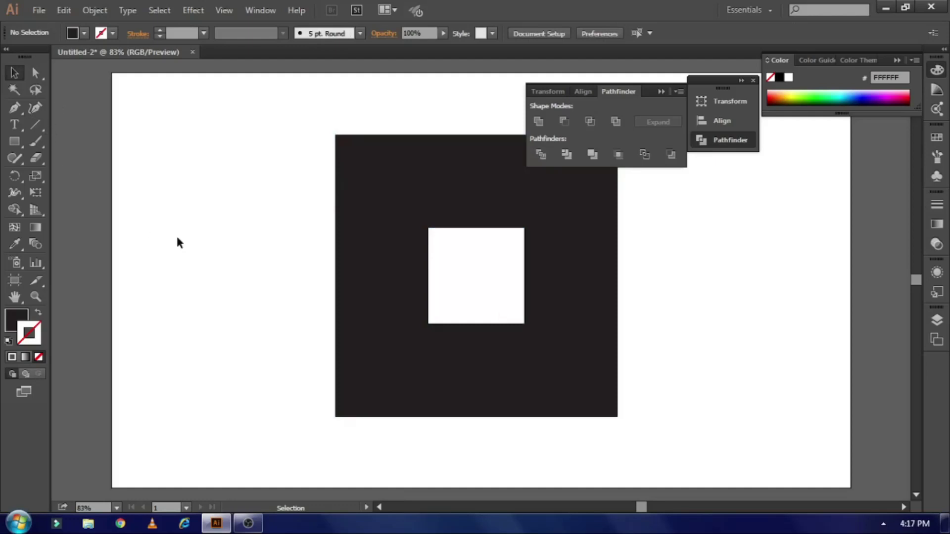
# Draw a horizontal line along the white square's top edge, extending past the black square, and give it a blue 1C75BC stroke
pyautogui.click(35, 126)
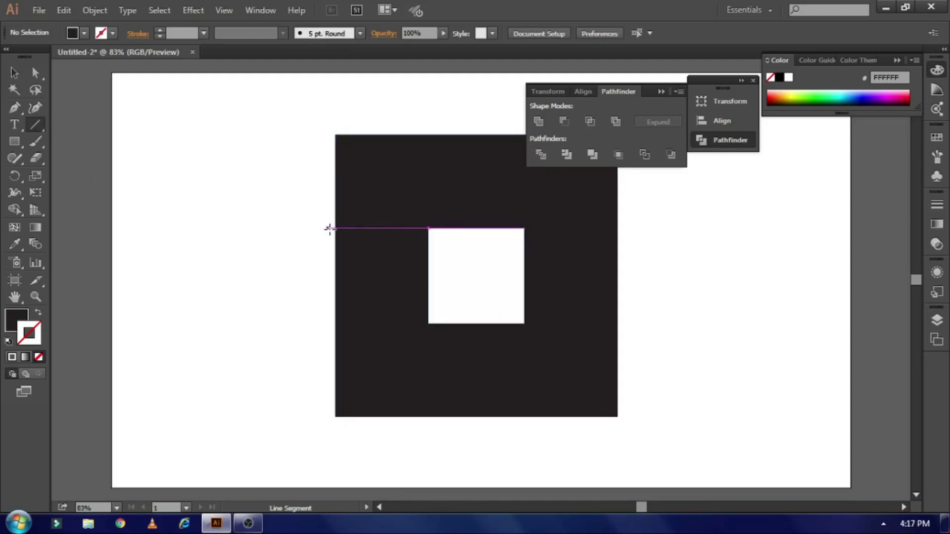
pyautogui.moveTo(325, 228); pyautogui.dragTo(740, 228)
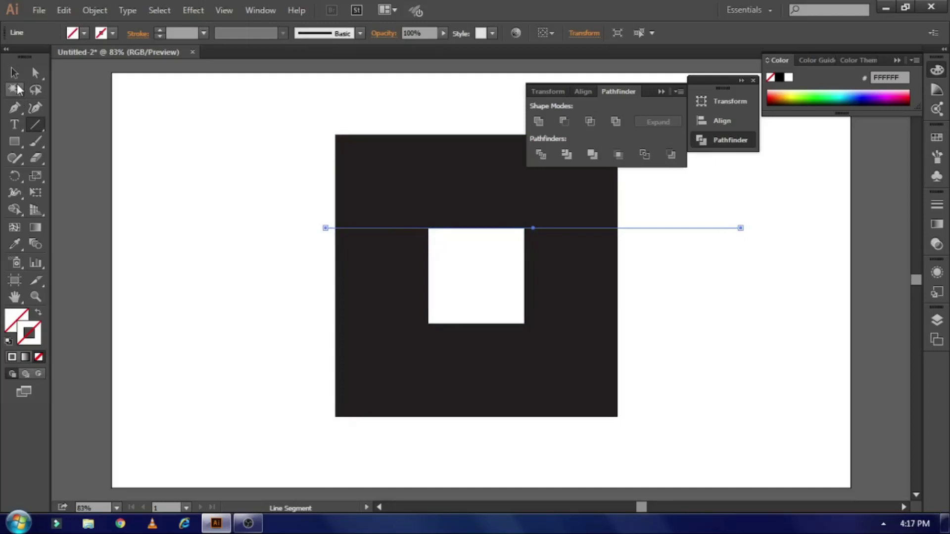
pyautogui.click(108, 33)
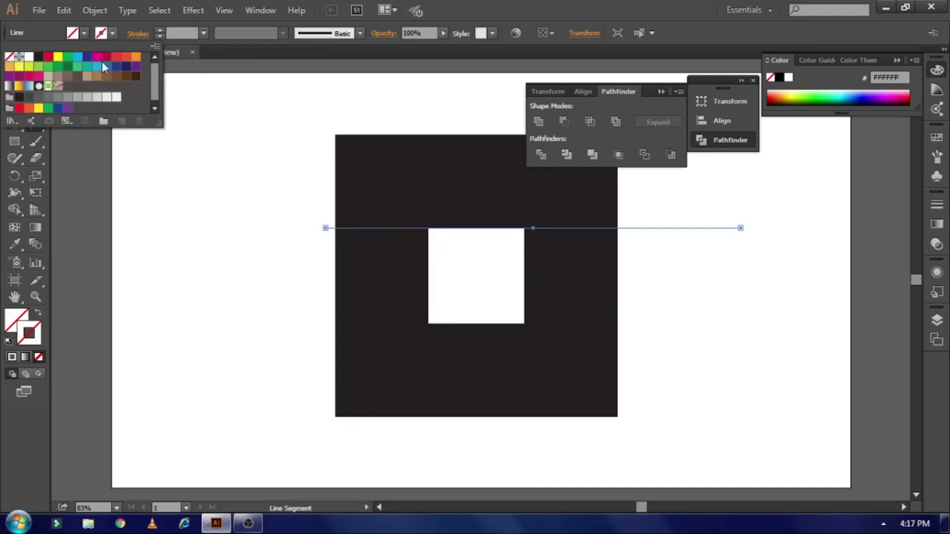
pyautogui.click(102, 66)
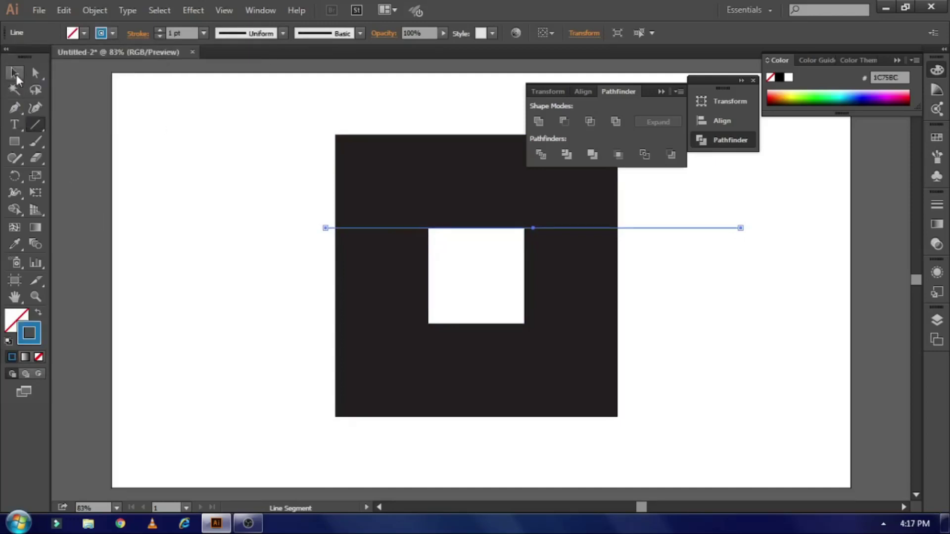
# Centre the blue line horizontally with the black and white squares
pyautogui.click(16, 75)
pyautogui.click(221, 194)
pyautogui.moveTo(661, 228); pyautogui.dragTo(631, 228)
pyautogui.moveTo(298, 157); pyautogui.dragTo(470, 317)
pyautogui.click(589, 32)
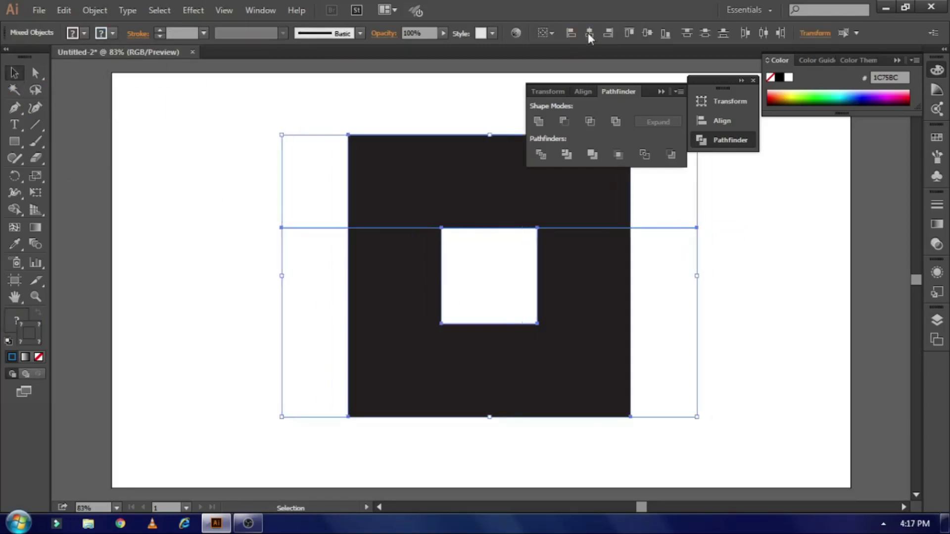
# Duplicate the line onto the white square's bottom edge and add a 90° rotated copy of both lines along its vertical sides
pyautogui.click(758, 204)
pyautogui.moveTo(677, 228); pyautogui.dragTo(684, 324)
pyautogui.moveTo(661, 203); pyautogui.dragTo(725, 392)
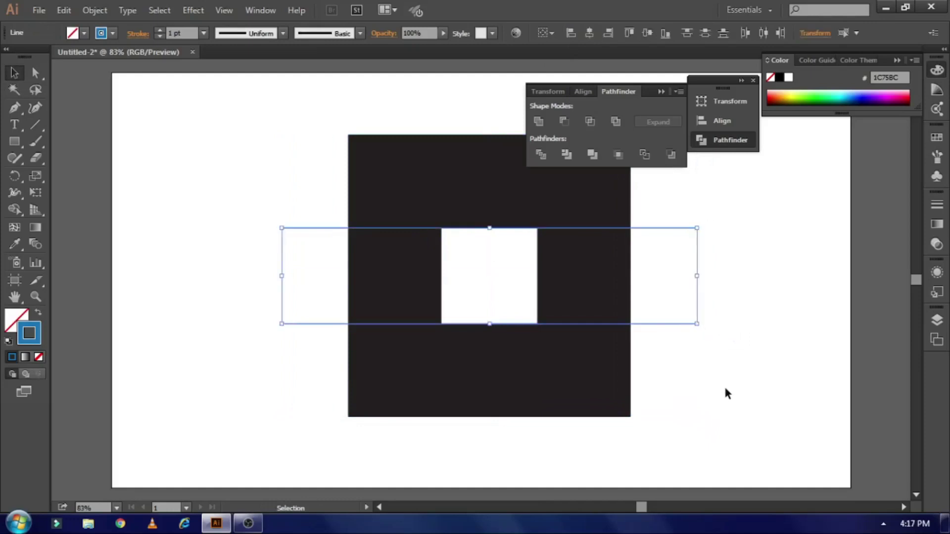
pyautogui.press('v')
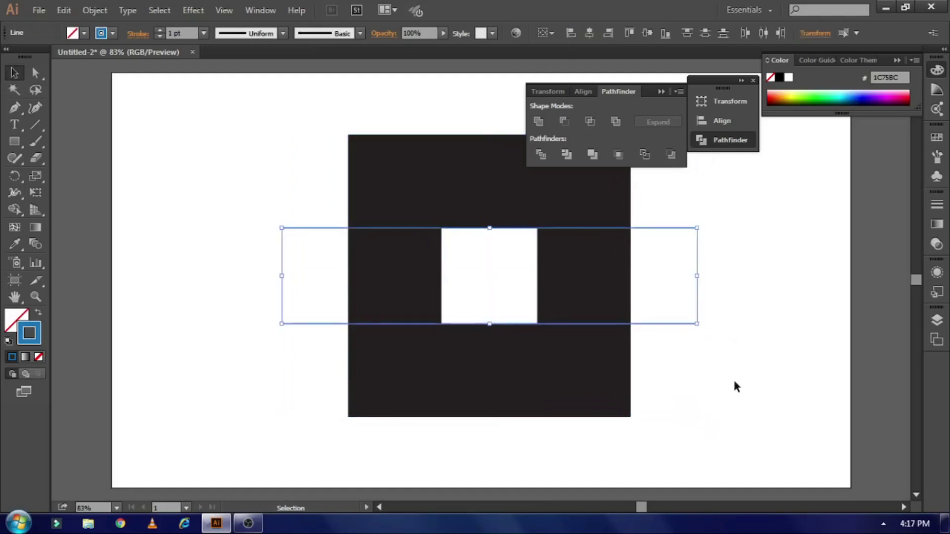
pyautogui.moveTo(703, 332); pyautogui.dragTo(386, 450)
pyautogui.click(204, 127)
# Divide the squares along the four lines with Pathfinder Divide and ungroup the resulting pieces
pyautogui.moveTo(242, 199); pyautogui.dragTo(662, 357)
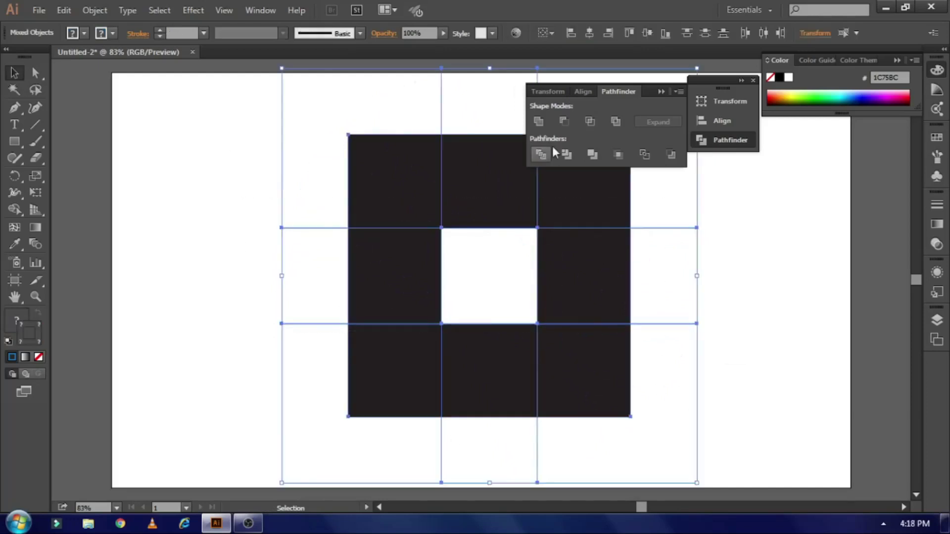
pyautogui.click(541, 153)
pyautogui.rightClick(541, 225)
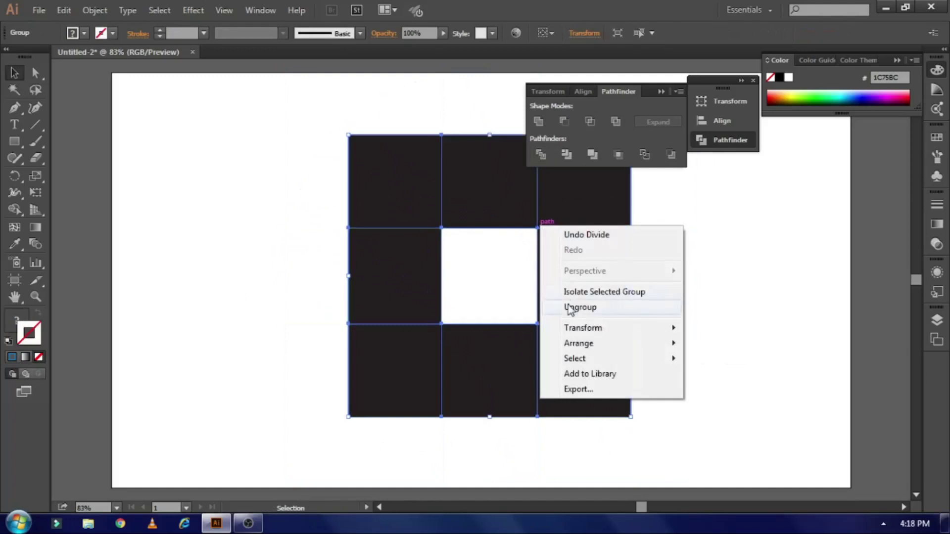
pyautogui.click(569, 308)
pyautogui.click(691, 299)
# Unite the middle-right and bottom-right black pieces into one vertical block
pyautogui.scroll(1, 662, 306)
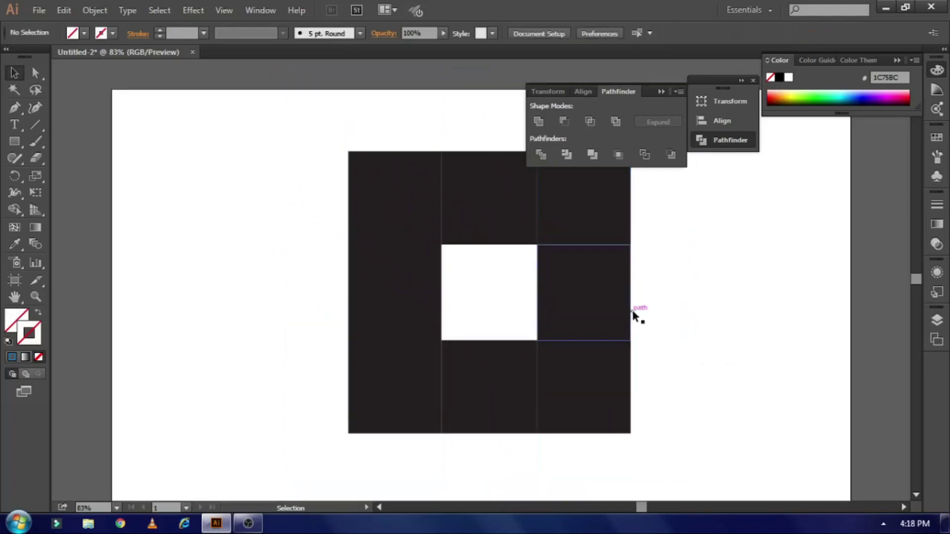
pyautogui.click(597, 311)
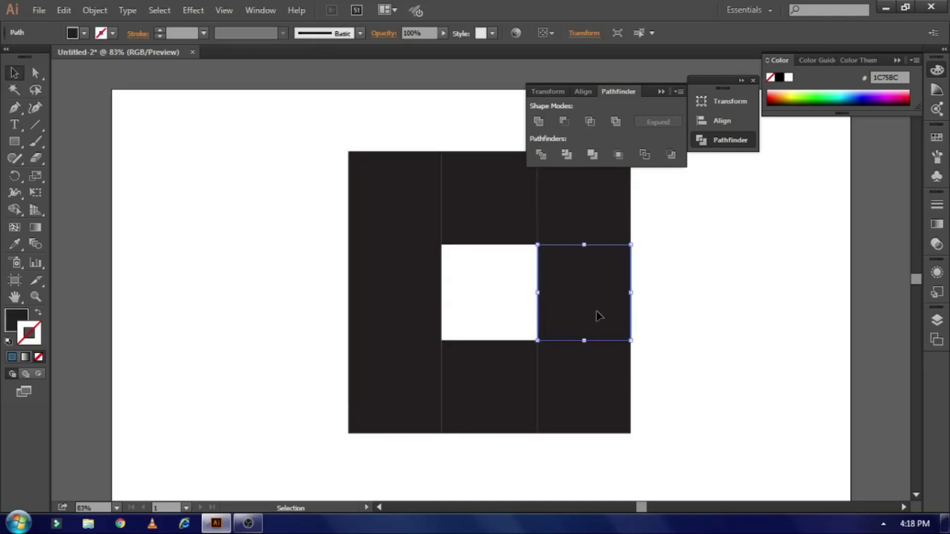
pyautogui.keyDown('shift'); pyautogui.click(608, 389); pyautogui.keyUp('shift')
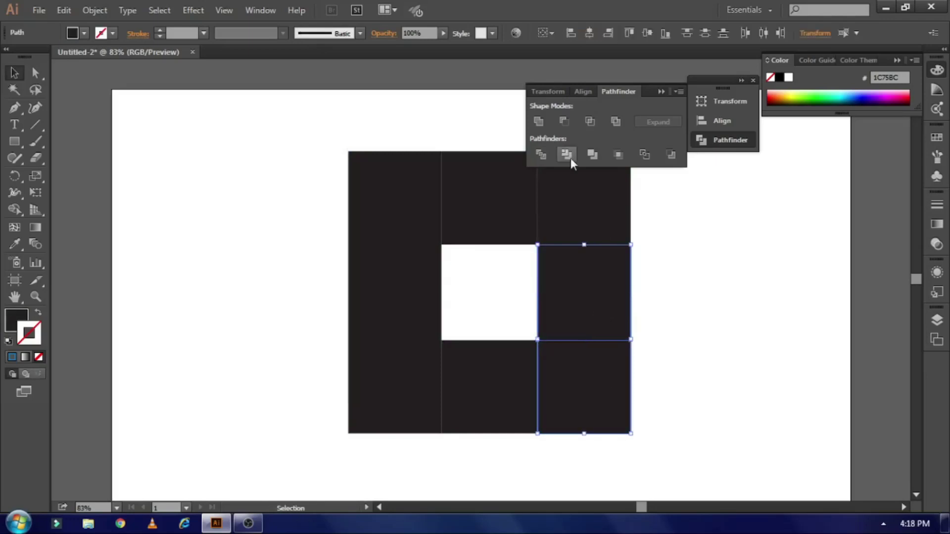
pyautogui.click(534, 122)
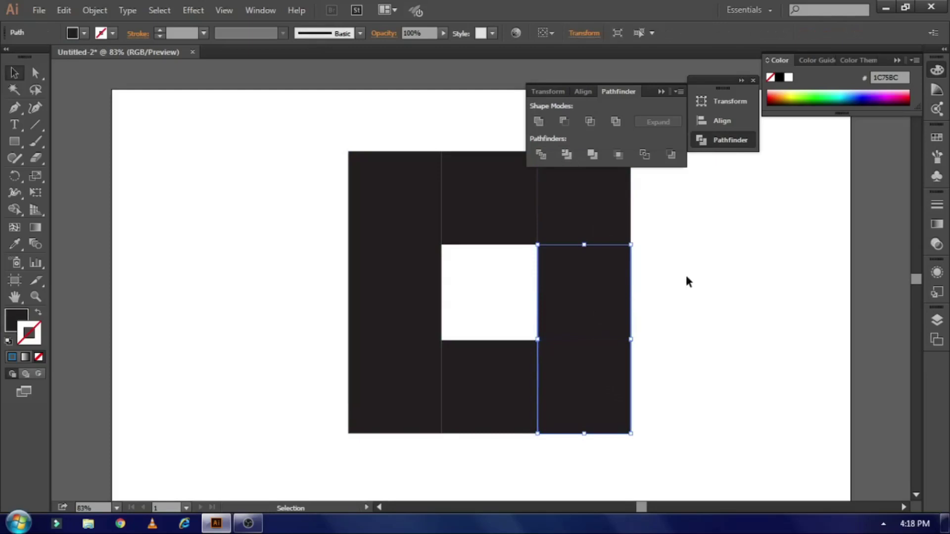
pyautogui.click(685, 277)
# Unite the bottom-left and bottom-middle pieces into one block, and the top-left and middle-left pieces into another
pyautogui.moveTo(430, 438); pyautogui.dragTo(477, 378)
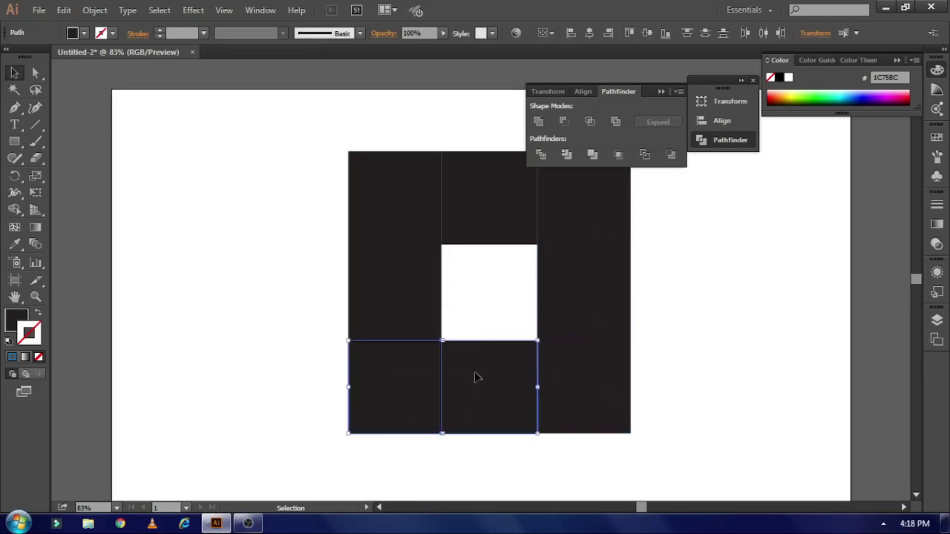
pyautogui.click(538, 121)
pyautogui.moveTo(244, 155); pyautogui.dragTo(366, 277)
pyautogui.click(538, 122)
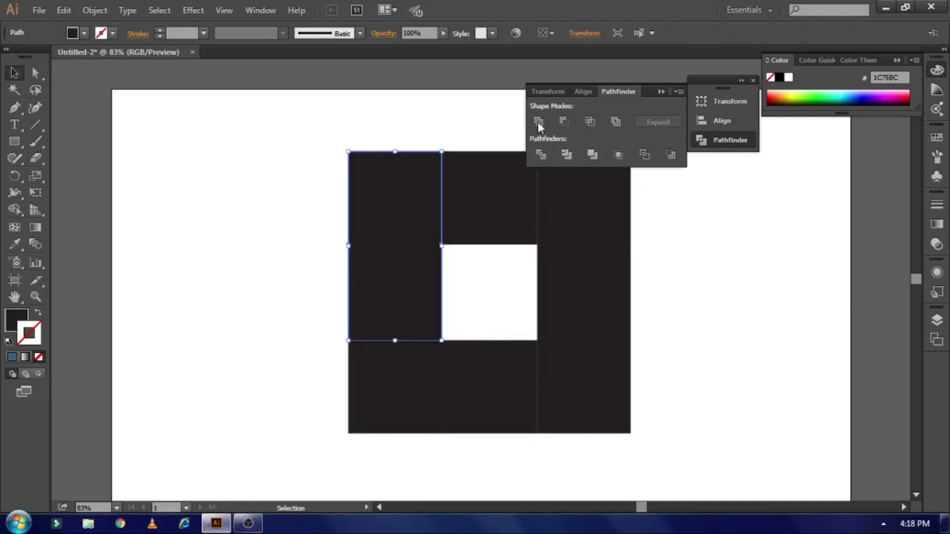
# Unite the top-middle and top-right black pieces into one horizontal block
pyautogui.scroll(2, 490, 345)
pyautogui.moveTo(486, 168); pyautogui.dragTo(578, 252)
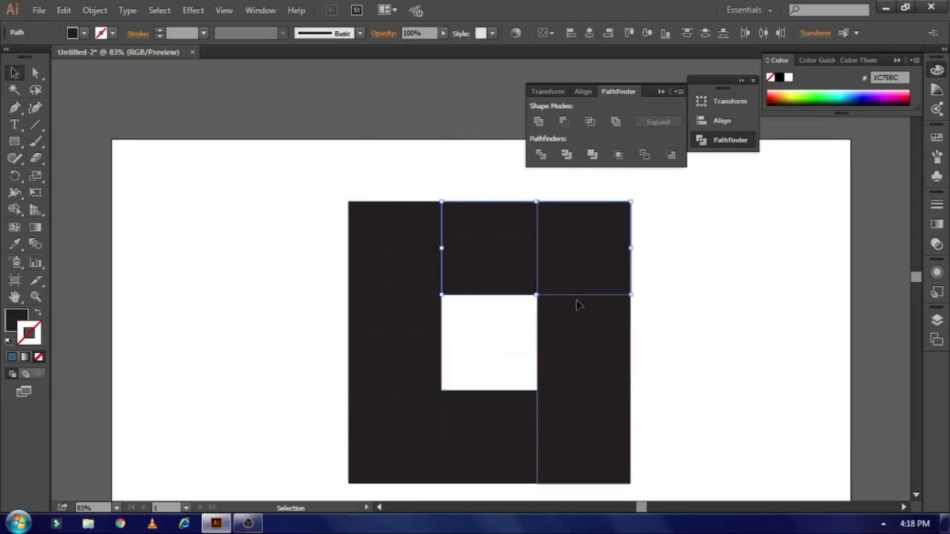
pyautogui.click(538, 121)
pyautogui.click(700, 242)
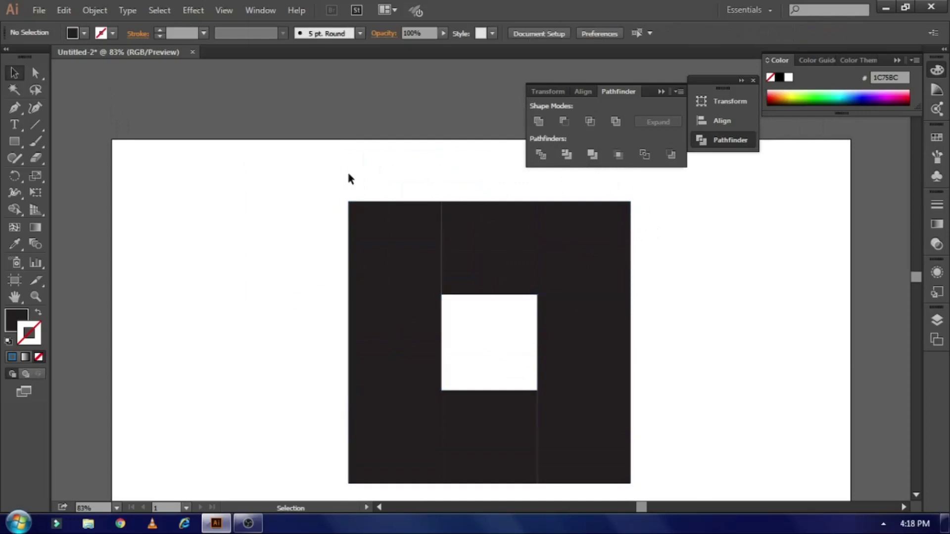
# Round only the outer top-left corner of the left block with a radius of about 26.66 px
pyautogui.scroll(-1, 341, 167)
pyautogui.moveTo(328, 161); pyautogui.dragTo(642, 466)
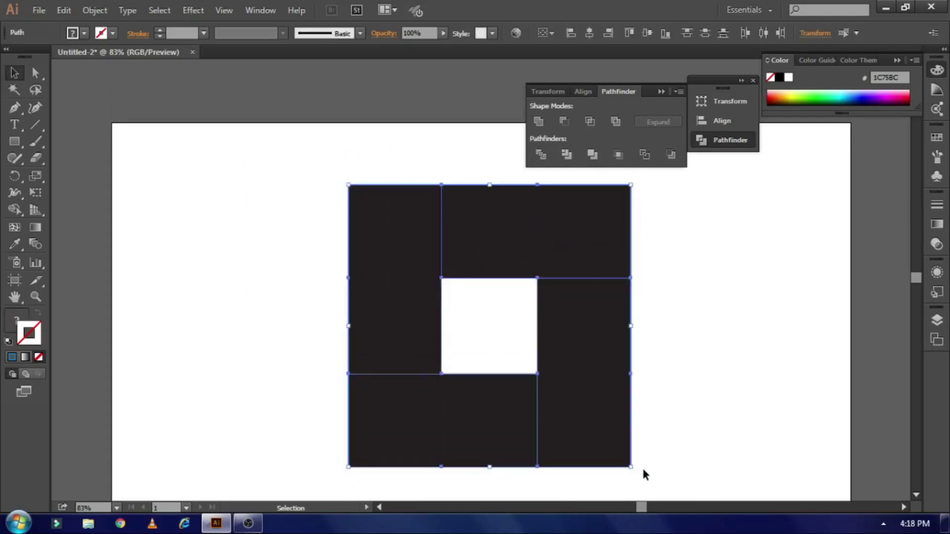
pyautogui.click(34, 75)
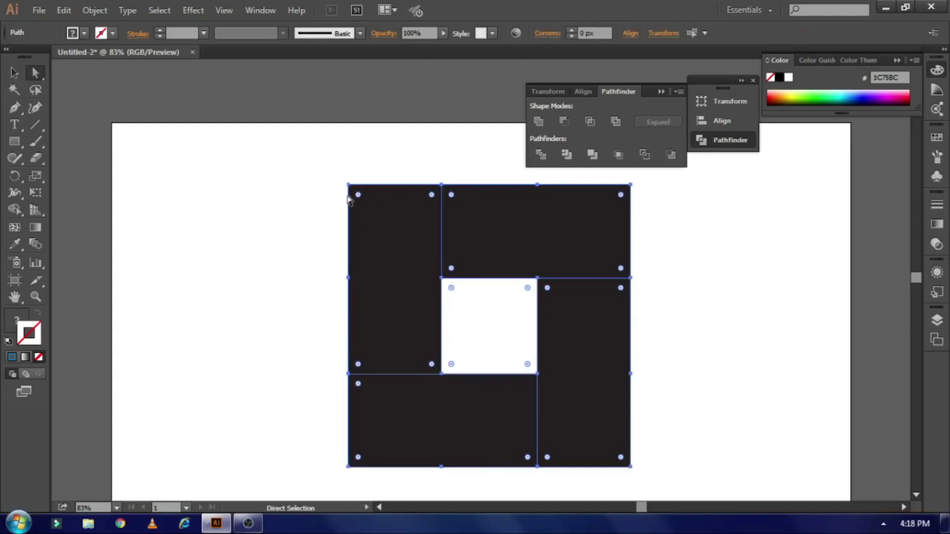
pyautogui.click(263, 183)
pyautogui.moveTo(311, 159); pyautogui.dragTo(363, 204)
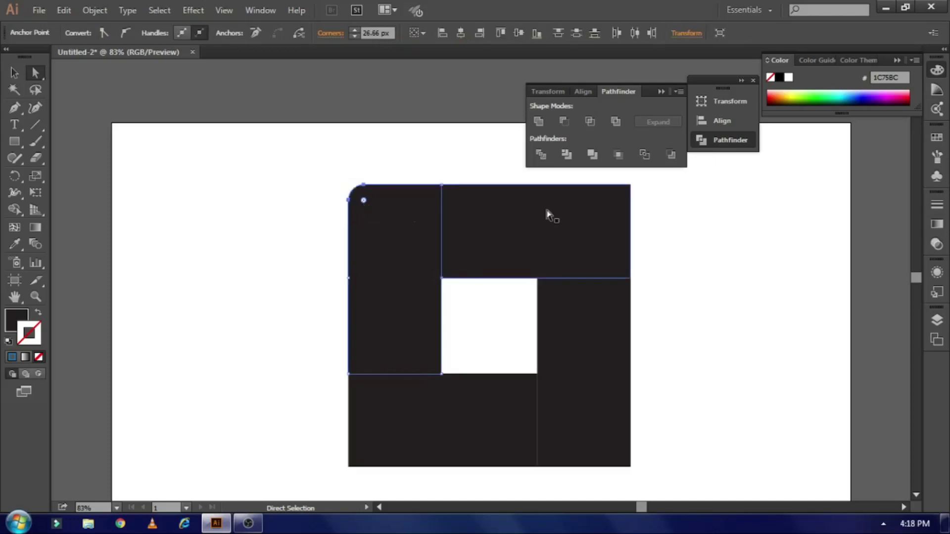
pyautogui.click(619, 203)
pyautogui.moveTo(619, 197); pyautogui.dragTo(616, 202)
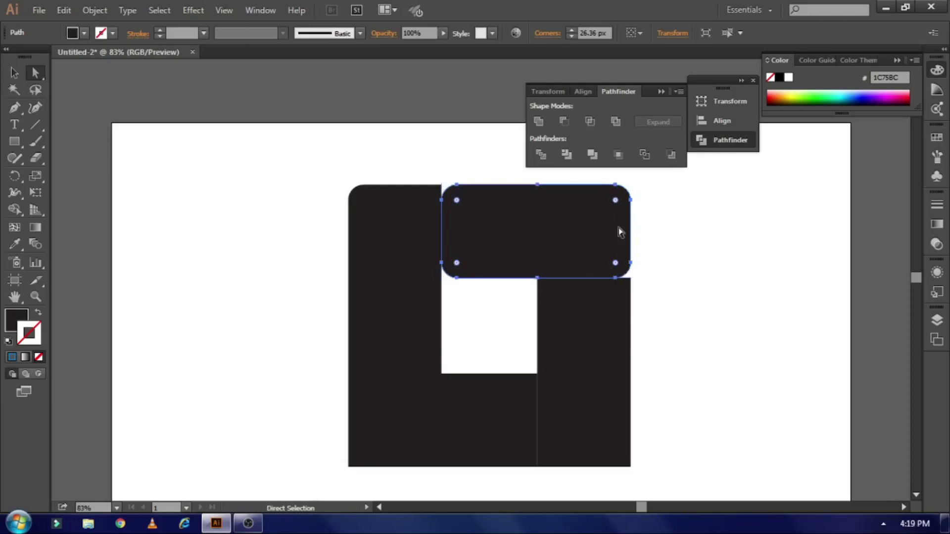
pyautogui.hotkey('ctrl', 'z')
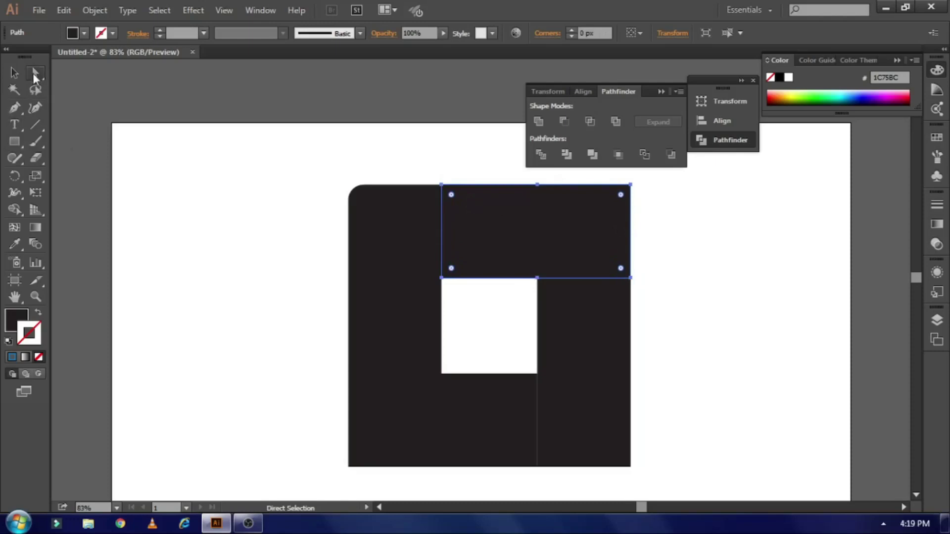
# Round only the outer top-right corner of the top block with a radius of about 26.96 px
pyautogui.click(296, 167)
pyautogui.scroll(2, 495, 250)
pyautogui.moveTo(609, 178); pyautogui.dragTo(672, 270)
pyautogui.moveTo(621, 228); pyautogui.dragTo(614, 235)
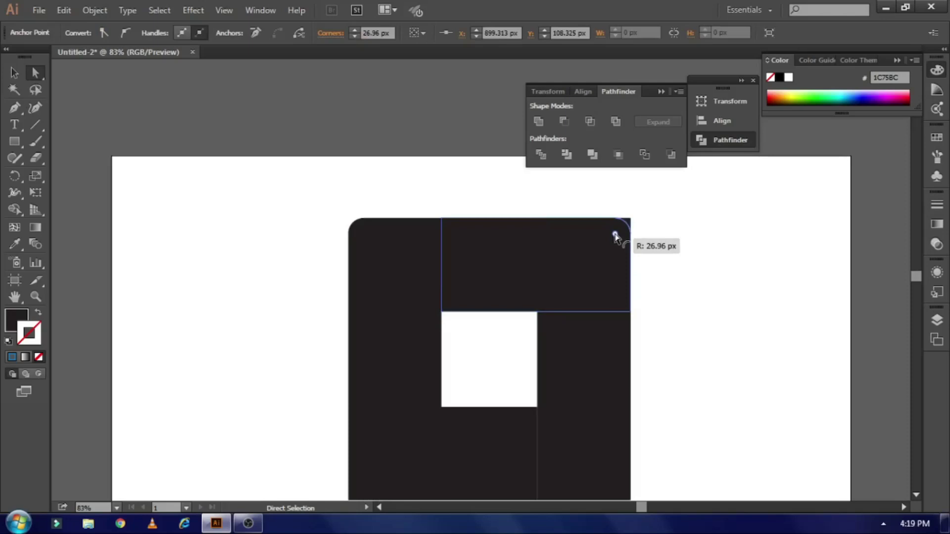
pyautogui.moveTo(614, 234); pyautogui.dragTo(614, 235)
pyautogui.scroll(-2, 544, 279)
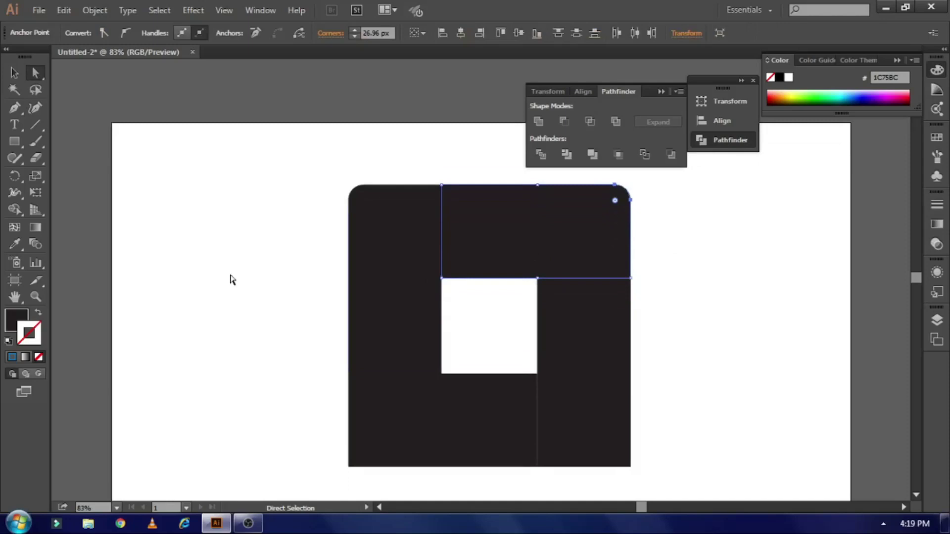
pyautogui.click(188, 211)
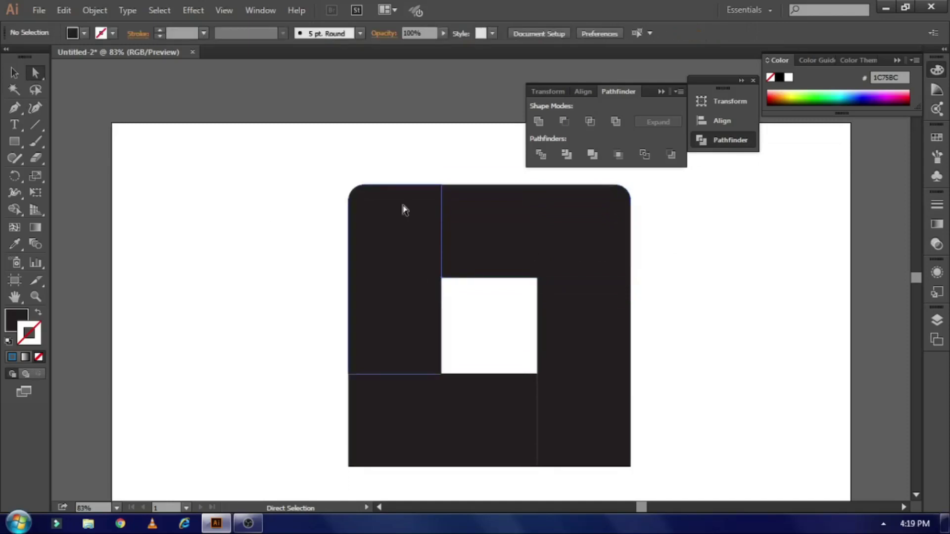
pyautogui.click(508, 206)
pyautogui.click(271, 223)
pyautogui.click(381, 262)
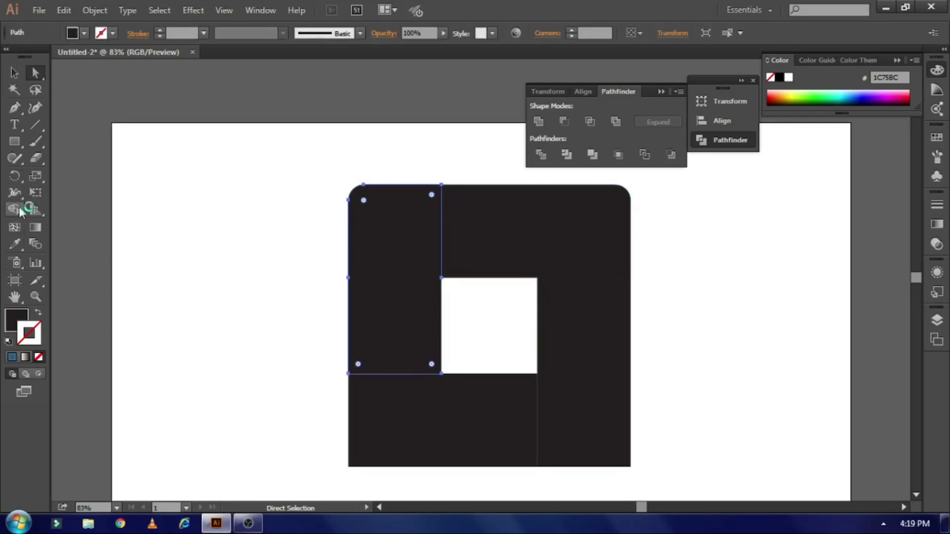
pyautogui.moveTo(14, 180); pyautogui.dragTo(58, 195)
pyautogui.moveTo(64, 189); pyautogui.dragTo(76, 179)
pyautogui.hotkey('ctrl', 'z')
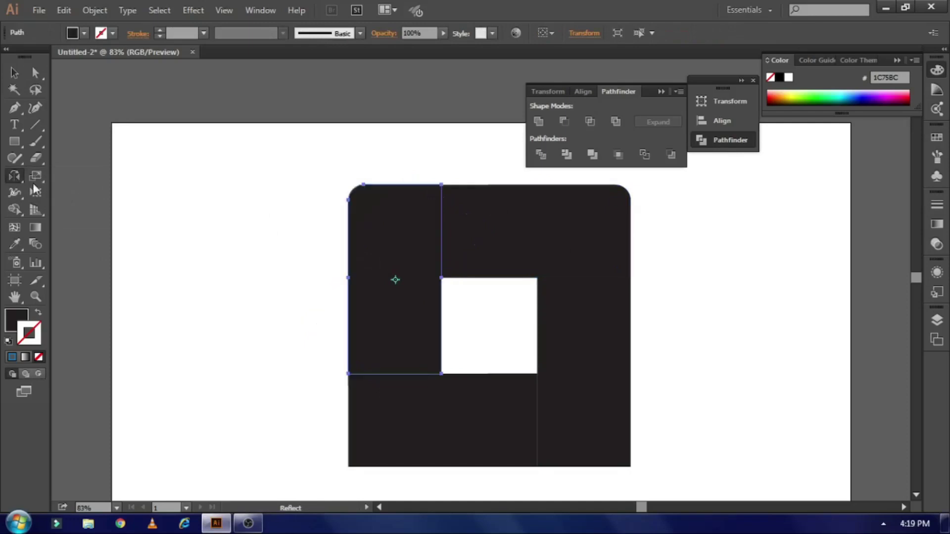
pyautogui.moveTo(13, 175); pyautogui.dragTo(54, 178)
pyautogui.click(14, 73)
pyautogui.click(79, 151)
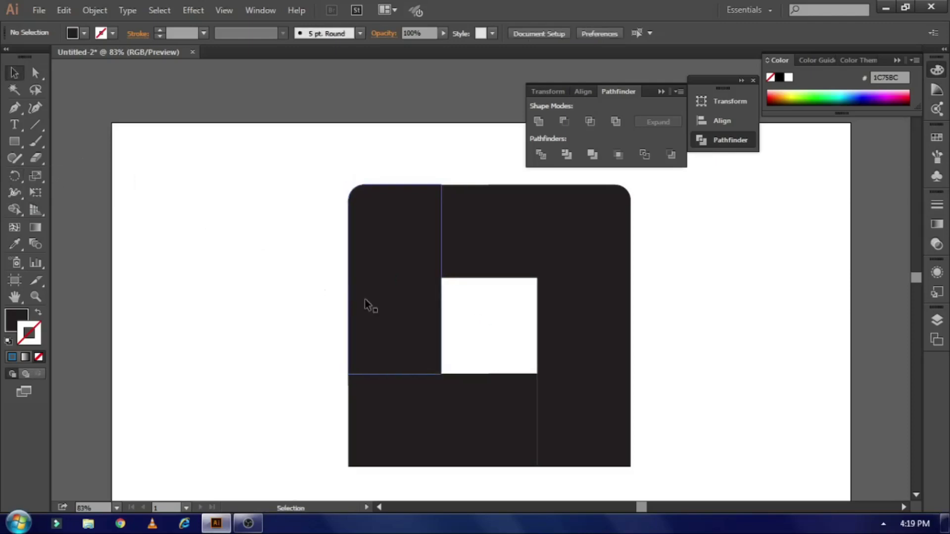
# Place a copy of the left block, rotated 90°, over the top block with its rounded corner at the outer top right
pyautogui.click(405, 313)
pyautogui.press('a')
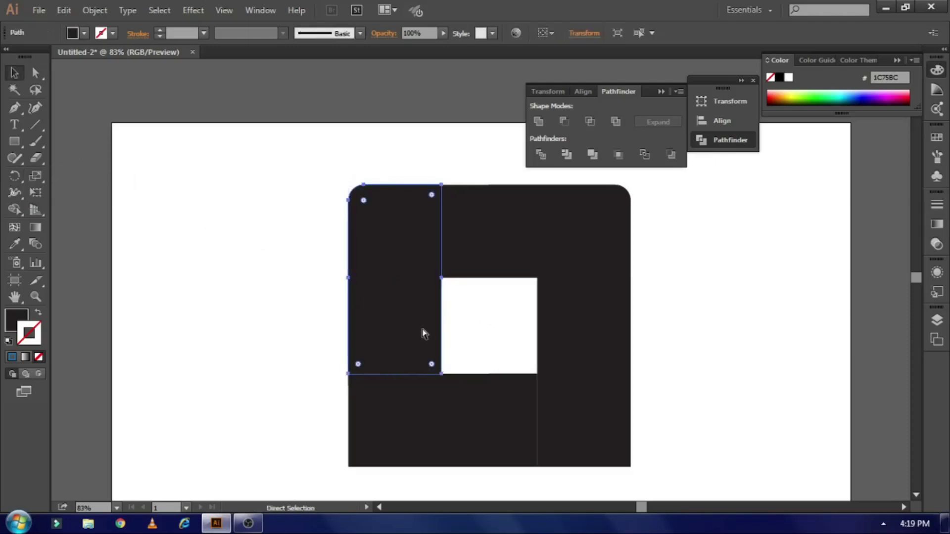
pyautogui.press('v')
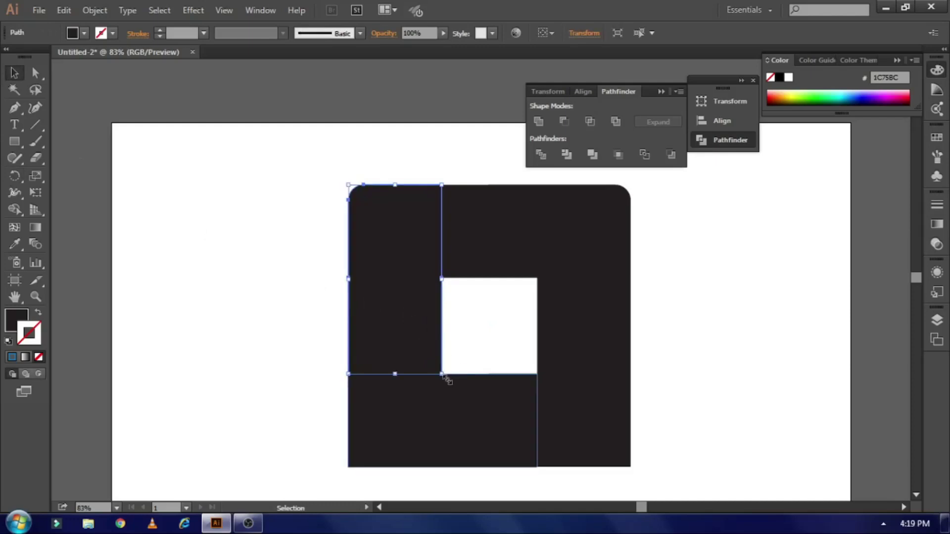
pyautogui.moveTo(446, 379); pyautogui.dragTo(507, 258)
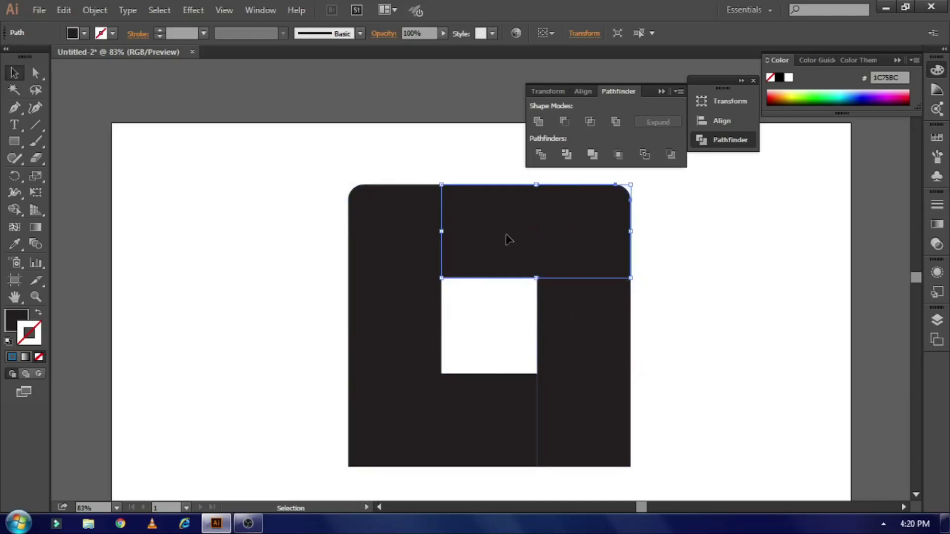
pyautogui.click(738, 265)
# Place a copy of the top block, rotated 90°, over the right block with its rounded corner at the outer bottom right
pyautogui.click(568, 240)
pyautogui.press('a')
pyautogui.press('v')
pyautogui.moveTo(638, 280); pyautogui.dragTo(466, 330)
pyautogui.moveTo(520, 253); pyautogui.dragTo(568, 394)
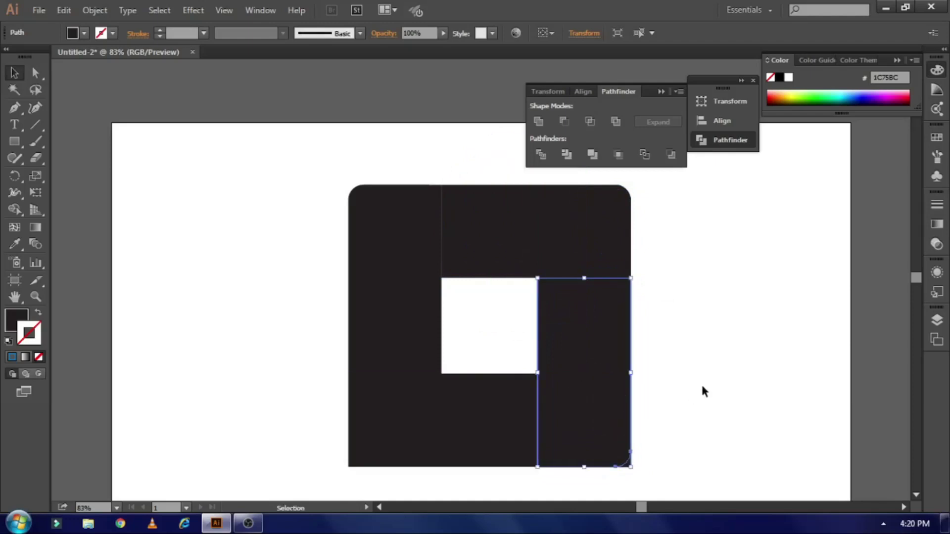
pyautogui.scroll(-1, 701, 387)
pyautogui.click(691, 369)
# Place a copy of the right block, rotated 90°, over the bottom block with its rounded corner at the outer bottom left
pyautogui.click(595, 395)
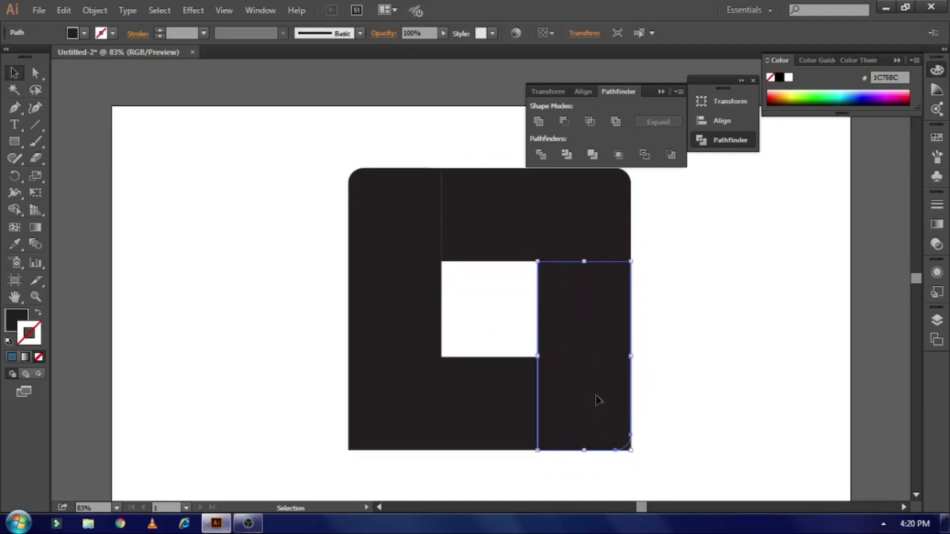
pyautogui.press('a')
pyautogui.press('v')
pyautogui.moveTo(634, 453); pyautogui.dragTo(450, 419)
pyautogui.moveTo(576, 375); pyautogui.dragTo(433, 416)
pyautogui.click(245, 378)
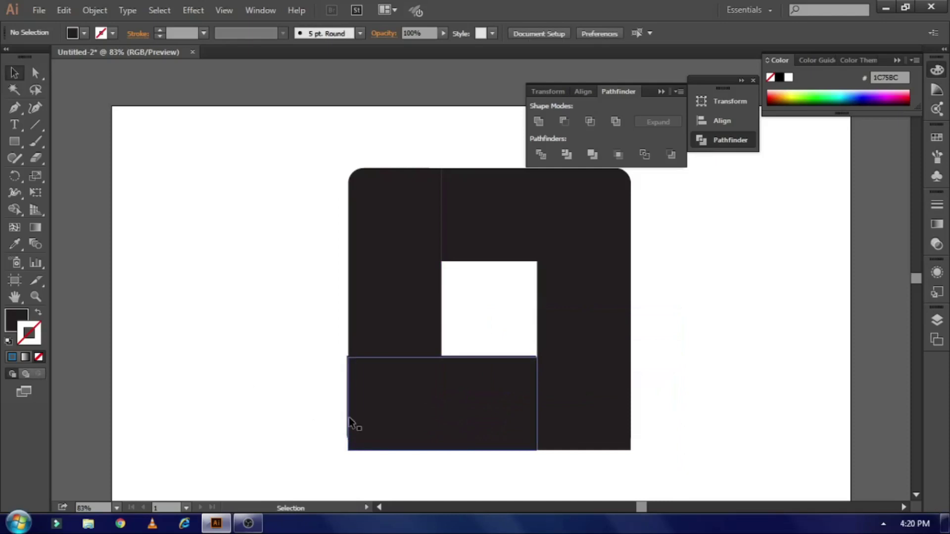
# Delete the old square-cornered bottom block and align the rounded copy flush with the left and right blocks
pyautogui.click(446, 410)
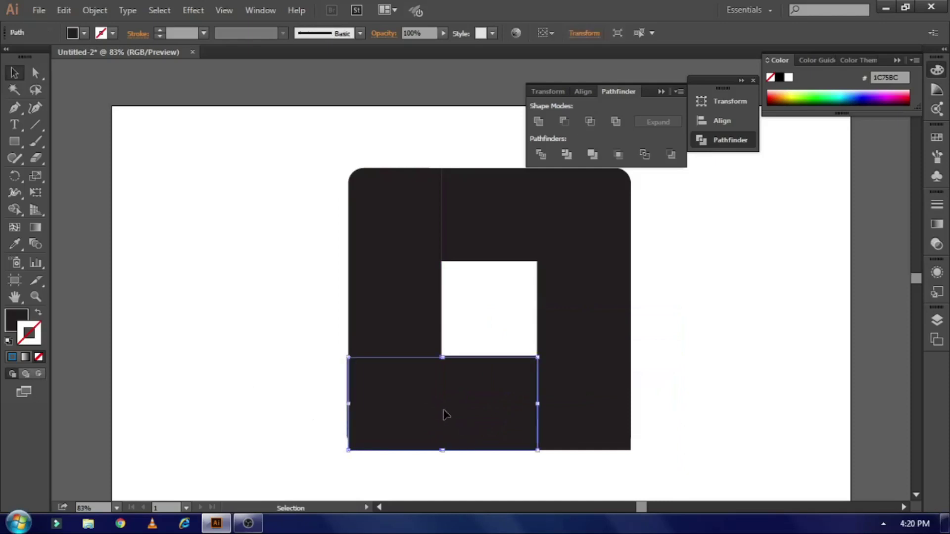
pyautogui.press('Delete')
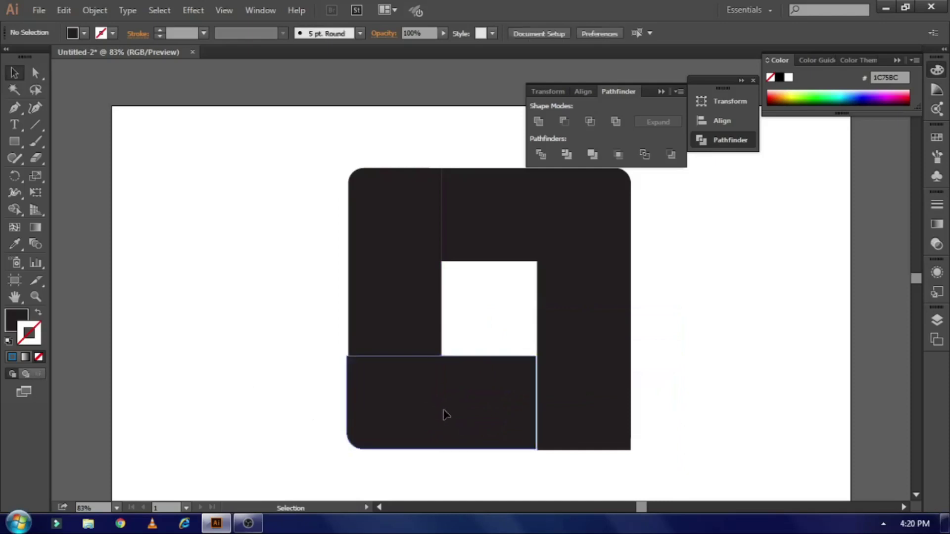
pyautogui.moveTo(429, 420); pyautogui.dragTo(433, 426)
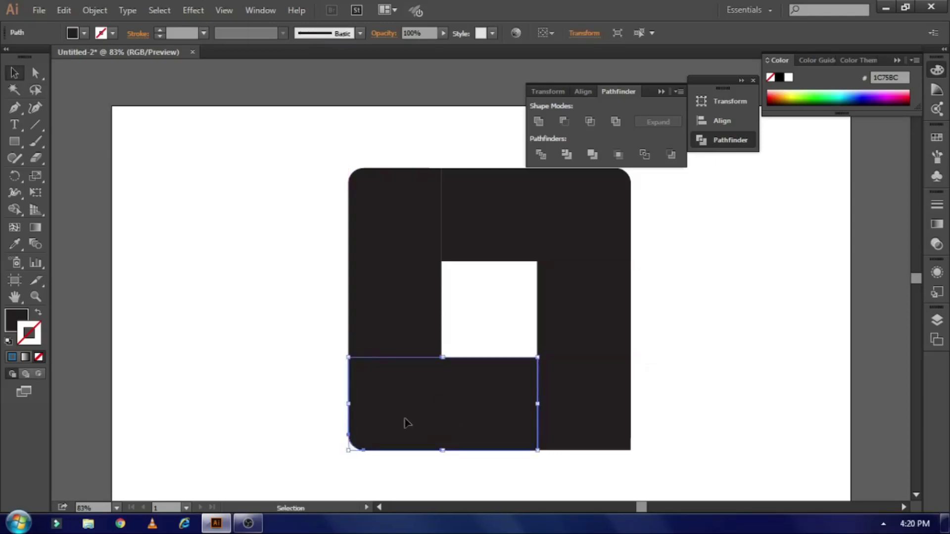
pyautogui.click(273, 346)
pyautogui.scroll(1, 268, 287)
pyautogui.click(372, 283)
pyautogui.click(256, 234)
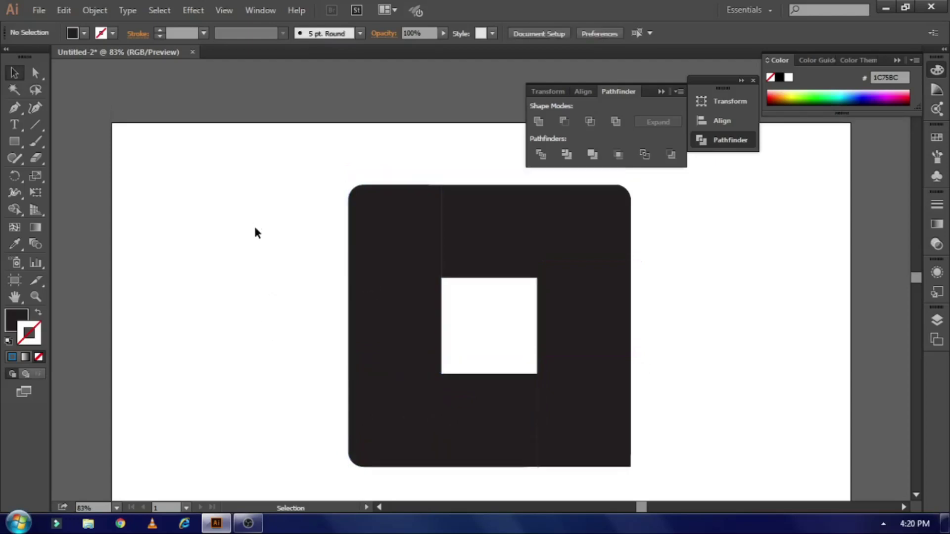
# Fill the left block with cyan
pyautogui.click(374, 260)
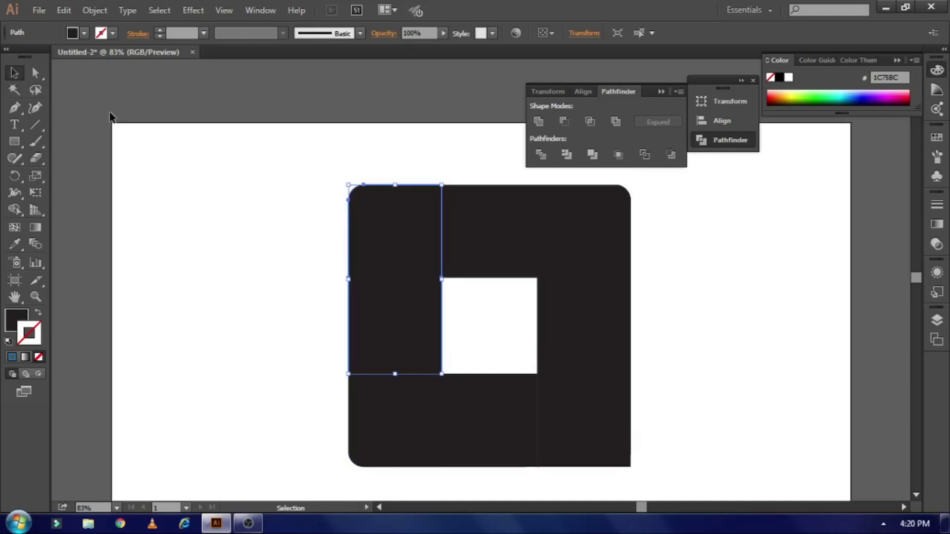
pyautogui.click(85, 34)
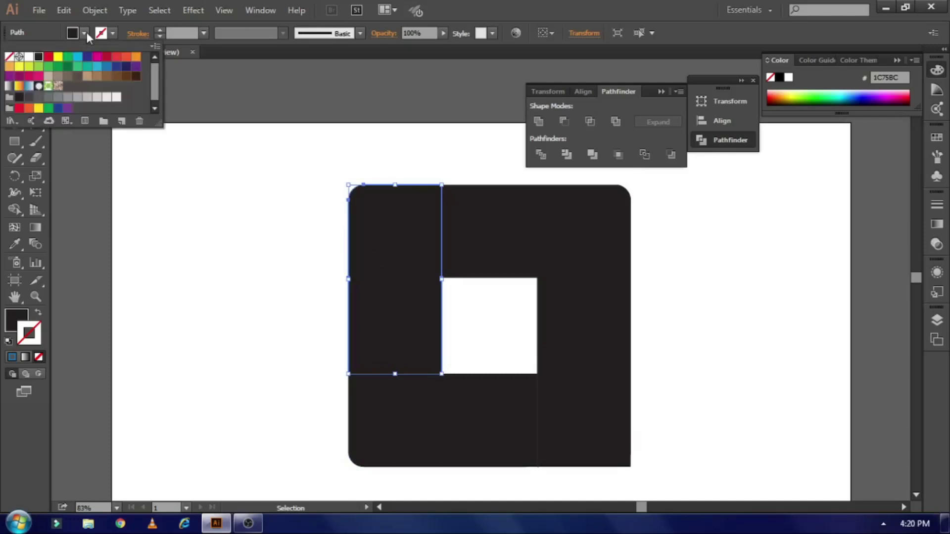
pyautogui.click(79, 59)
pyautogui.click(237, 271)
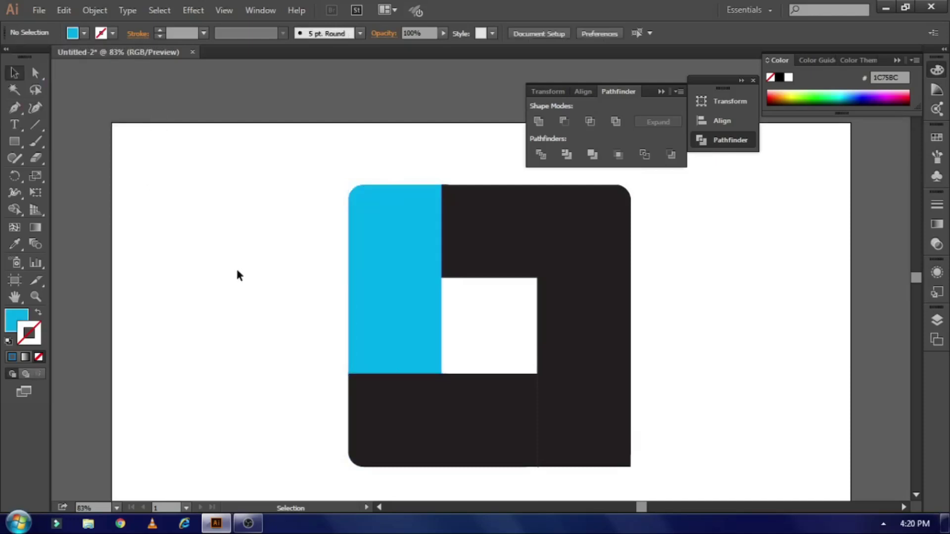
# Fill the top block with magenta
pyautogui.scroll(2, 234, 265)
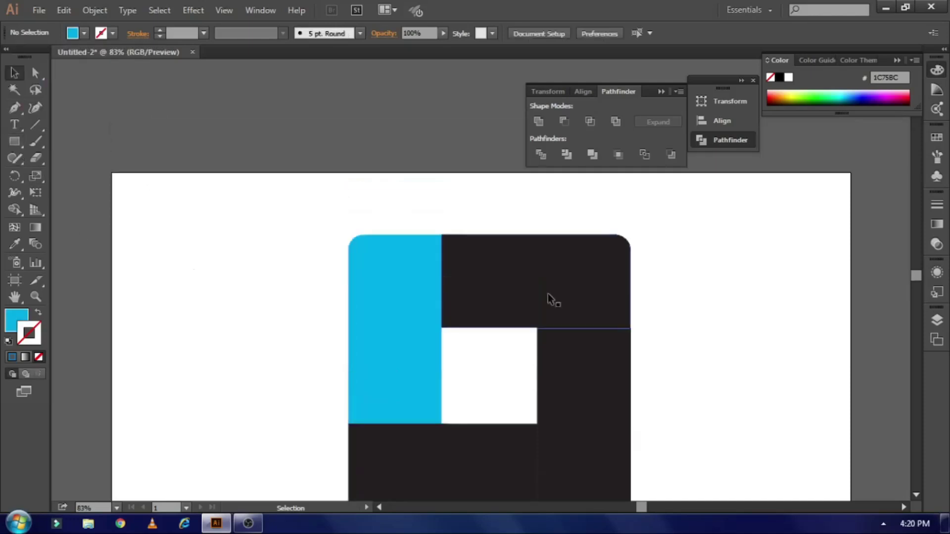
pyautogui.click(530, 286)
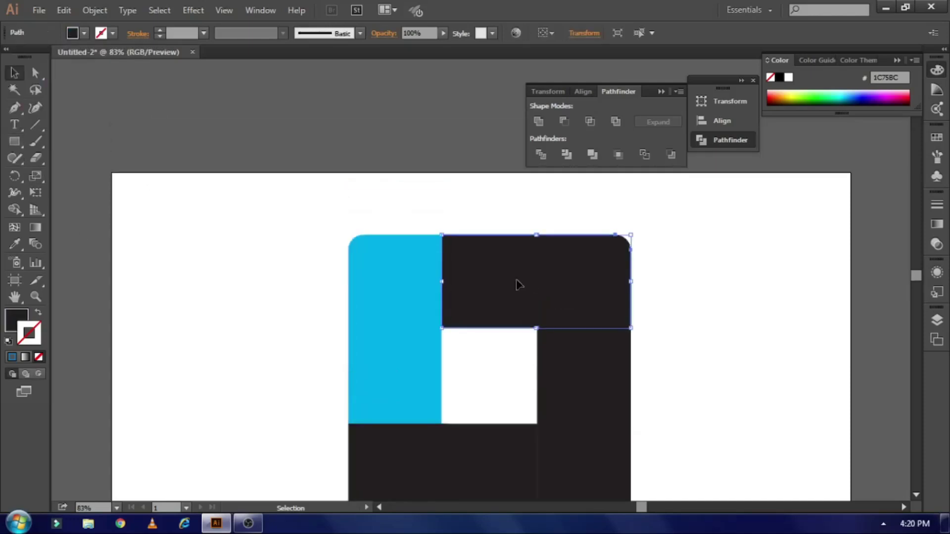
pyautogui.click(85, 34)
pyautogui.click(97, 57)
# Fill the rounded right block with dark purple
pyautogui.scroll(-3, 380, 237)
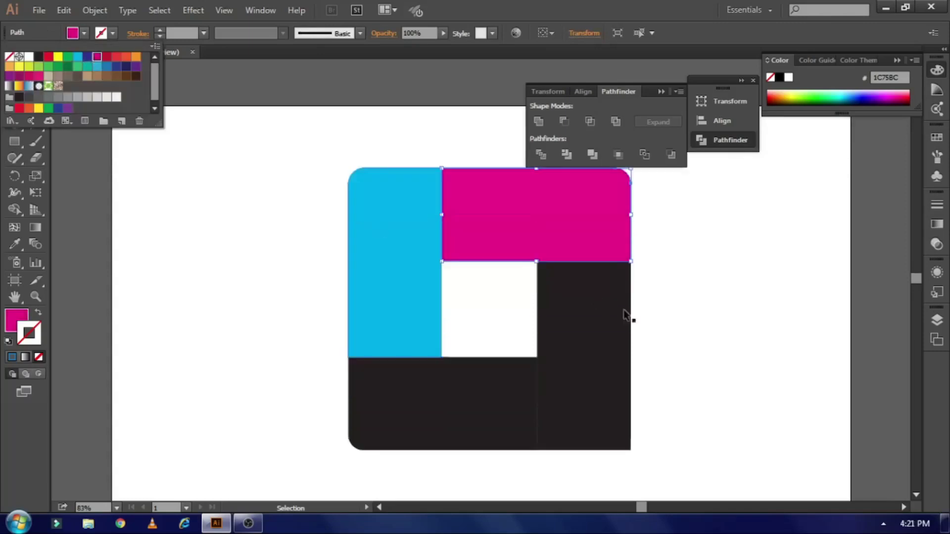
pyautogui.click(607, 314)
pyautogui.click(606, 318)
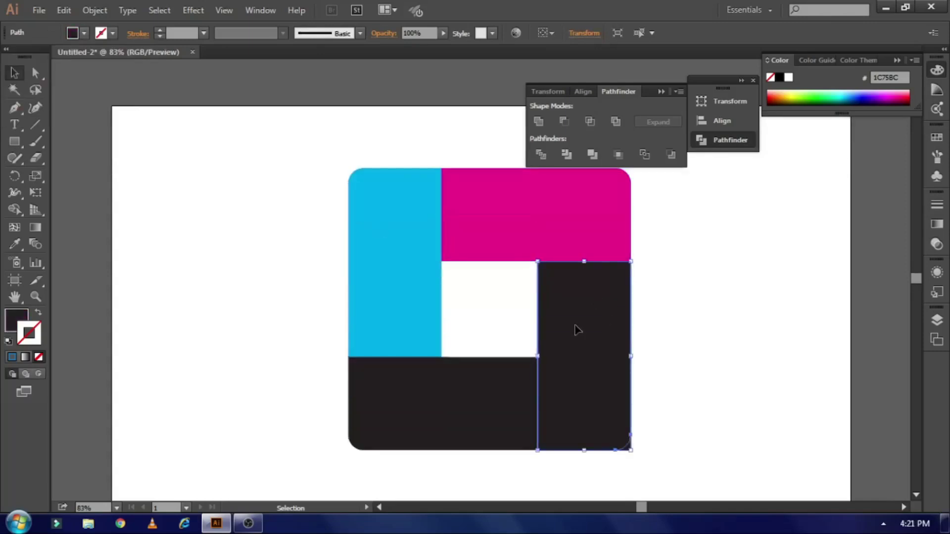
pyautogui.click(498, 294)
pyautogui.click(585, 309)
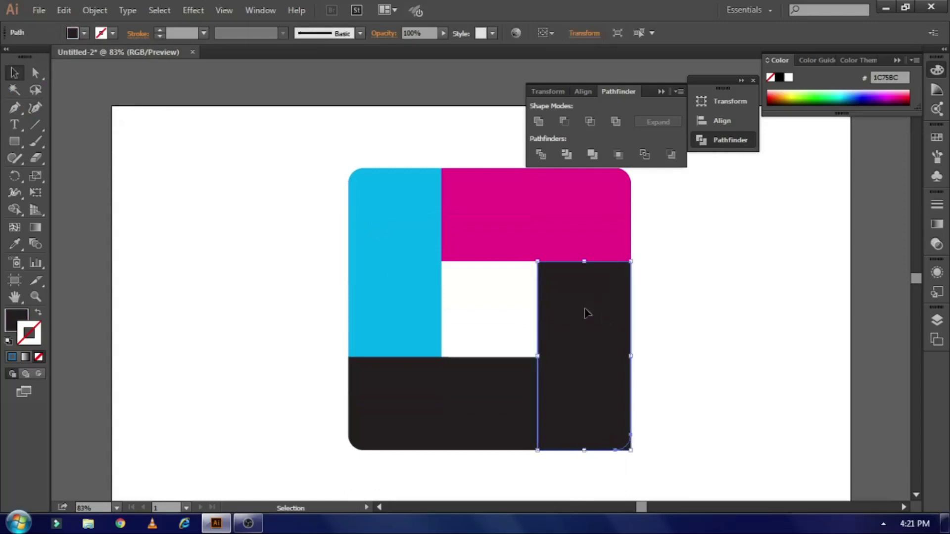
pyautogui.click(83, 33)
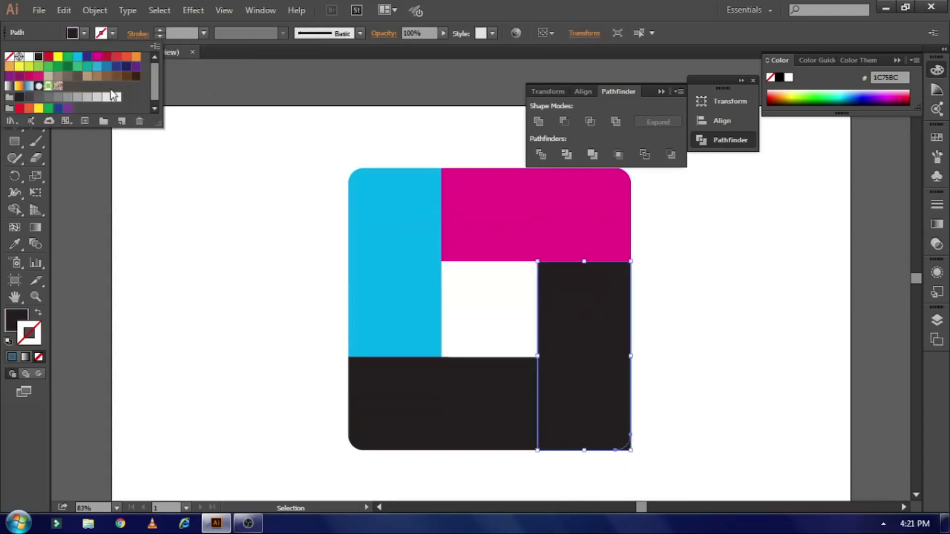
pyautogui.click(136, 69)
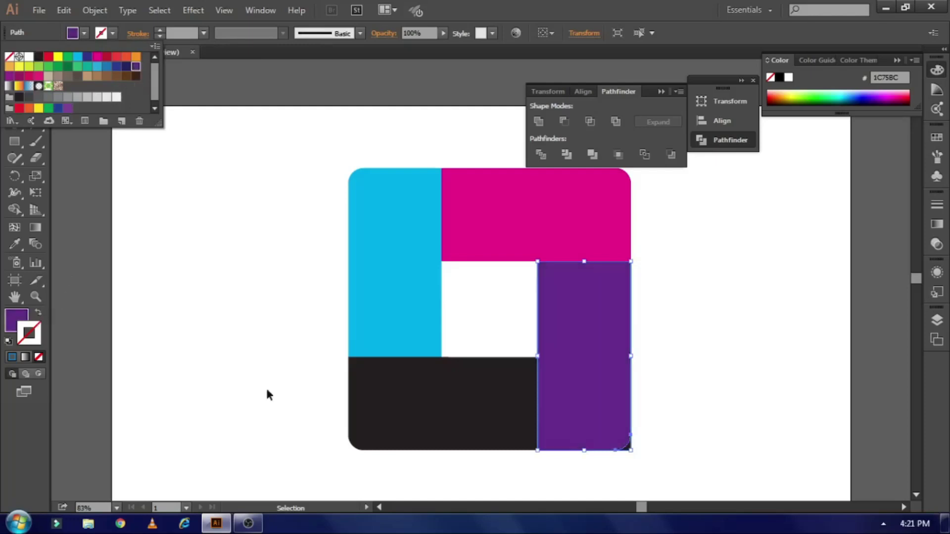
pyautogui.click(258, 370)
# Delete the leftover black square-cornered block underneath the purple right block
pyautogui.click(599, 474)
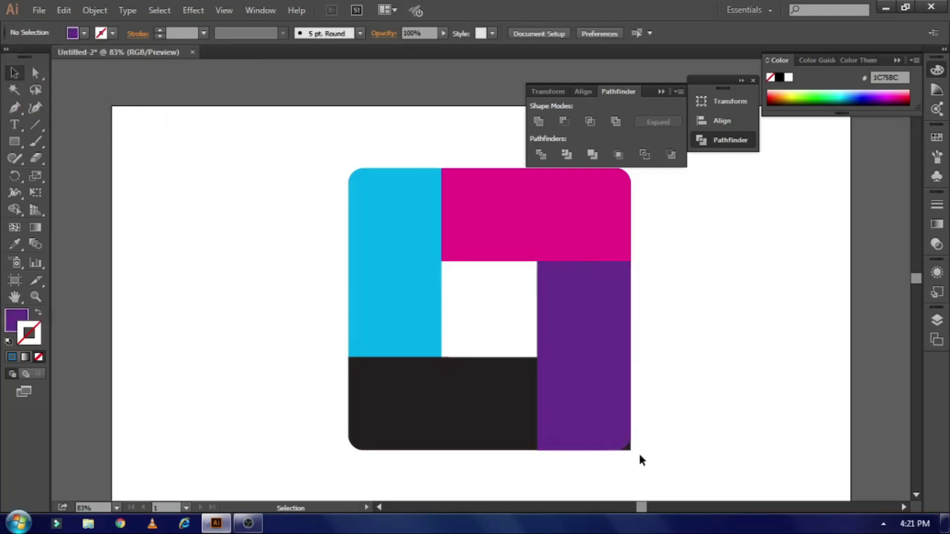
pyautogui.click(631, 450)
pyautogui.click(631, 451)
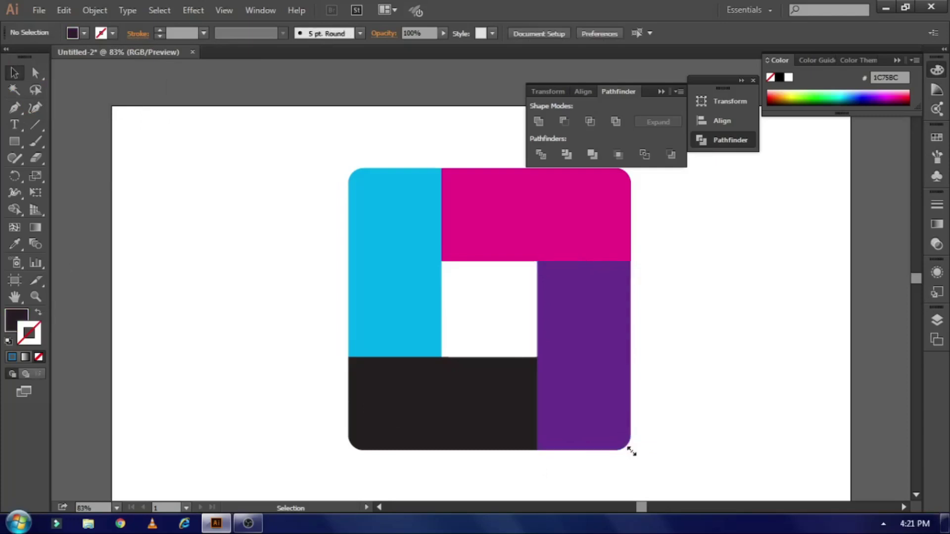
# Fill the bottom block with CMYK Yellow after trying green on it
pyautogui.click(487, 426)
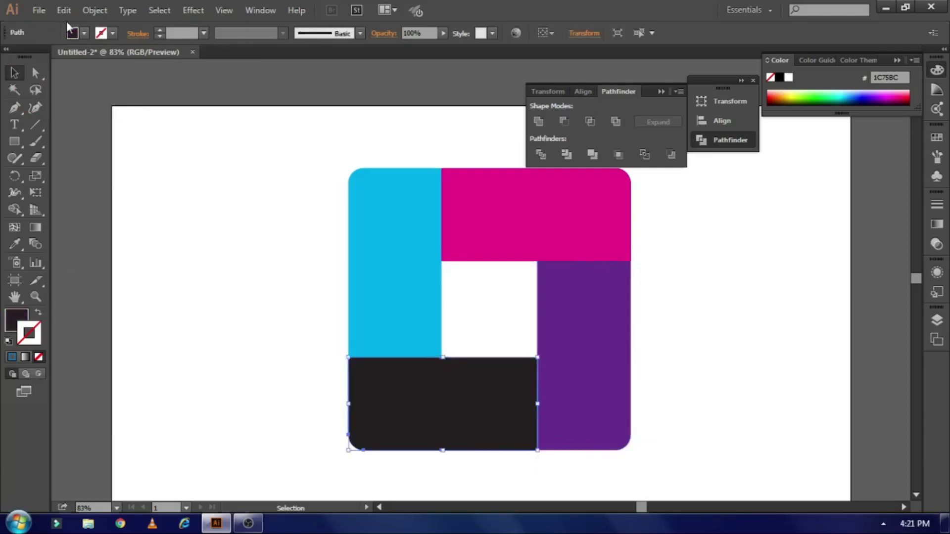
pyautogui.click(77, 35)
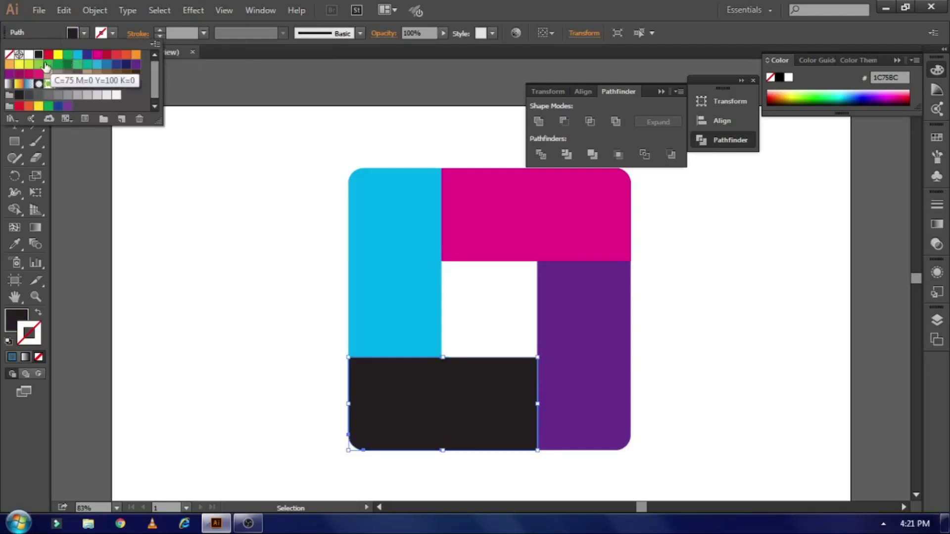
pyautogui.click(68, 59)
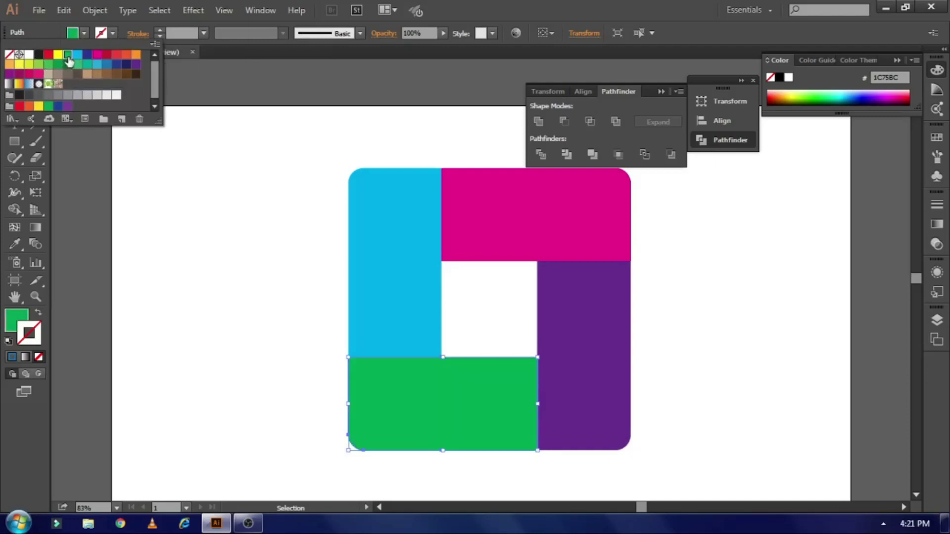
pyautogui.click(58, 55)
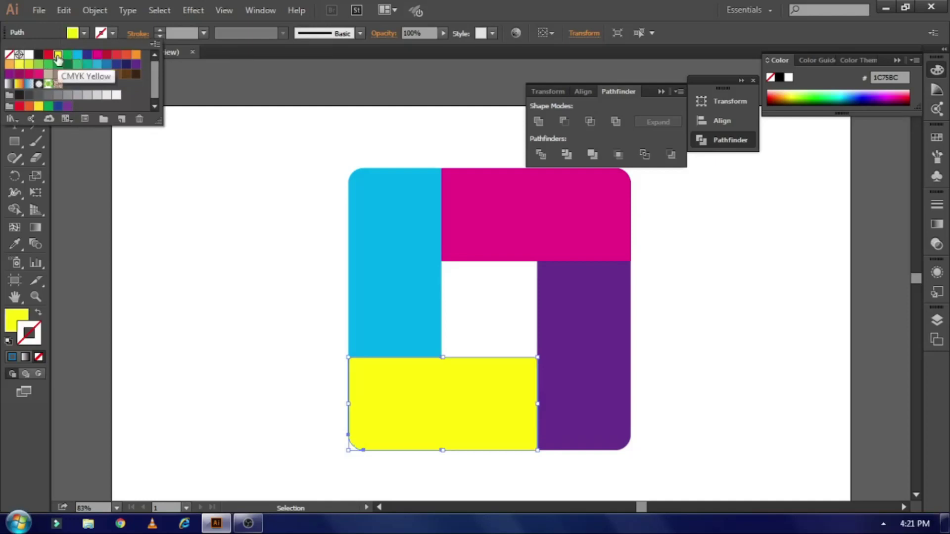
pyautogui.scroll(-1, 224, 267)
pyautogui.click(224, 267)
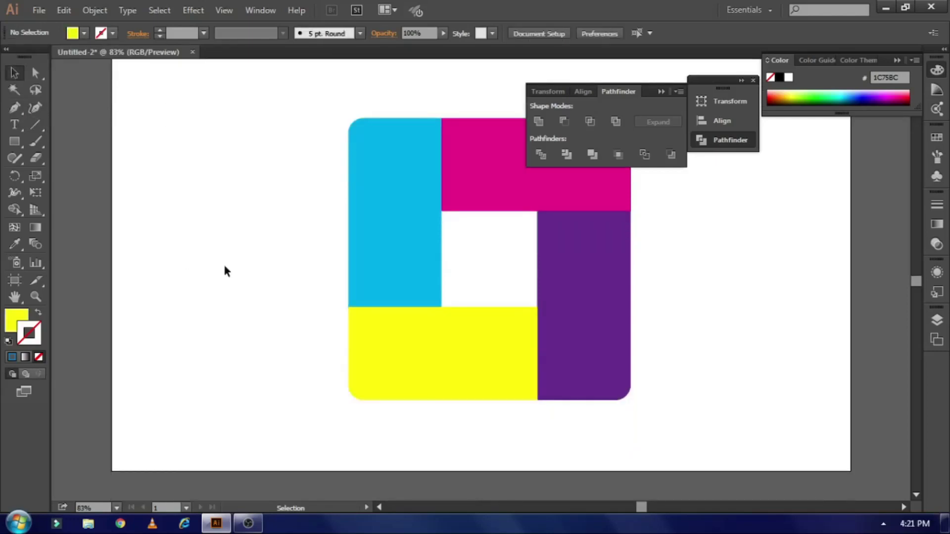
# Draw a curved Pen segment from the cyan block's inner edge just above its lower corner to the yellow block's upper edge, spanning about 23.7 px
pyautogui.hotkey('ctrl', '+')
pyautogui.hotkey('ctrl', '+')
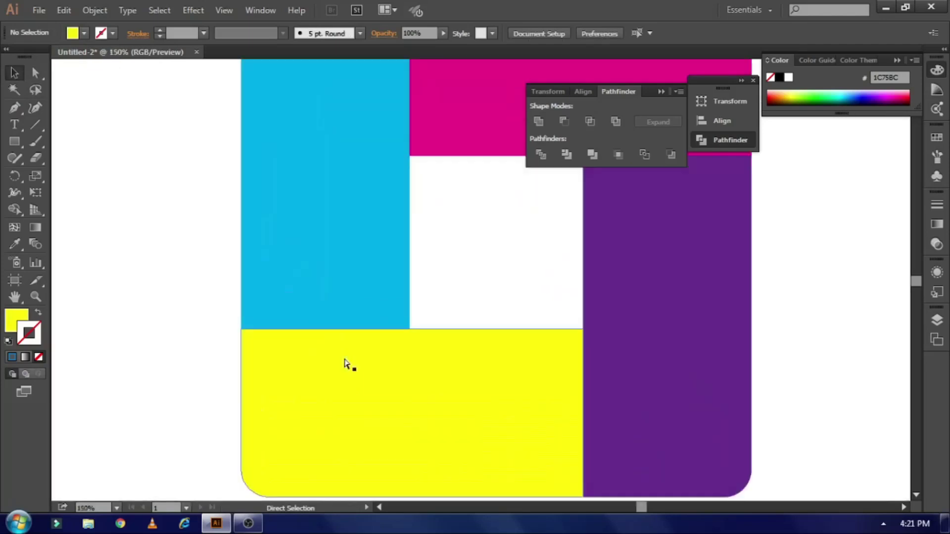
pyautogui.hotkey('ctrl', '+')
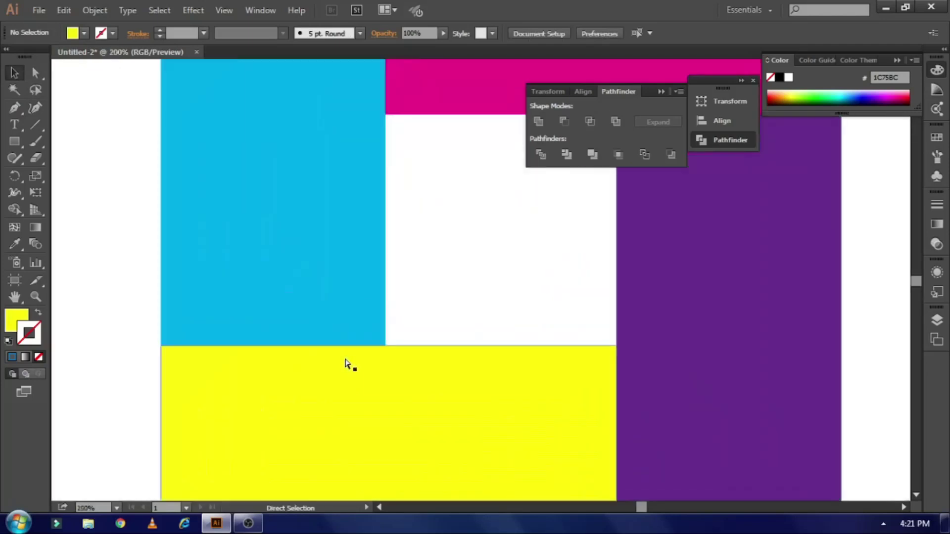
pyautogui.click(15, 108)
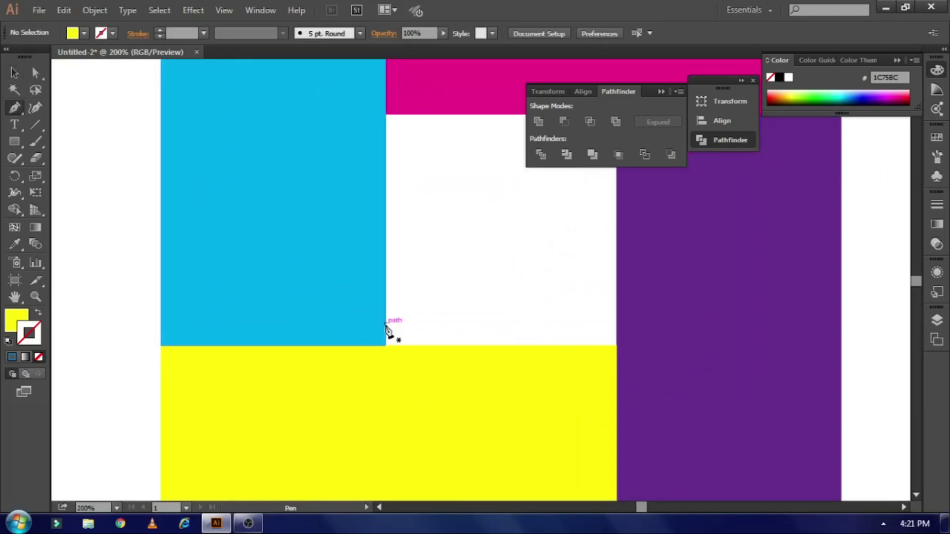
pyautogui.click(385, 324)
pyautogui.click(410, 345)
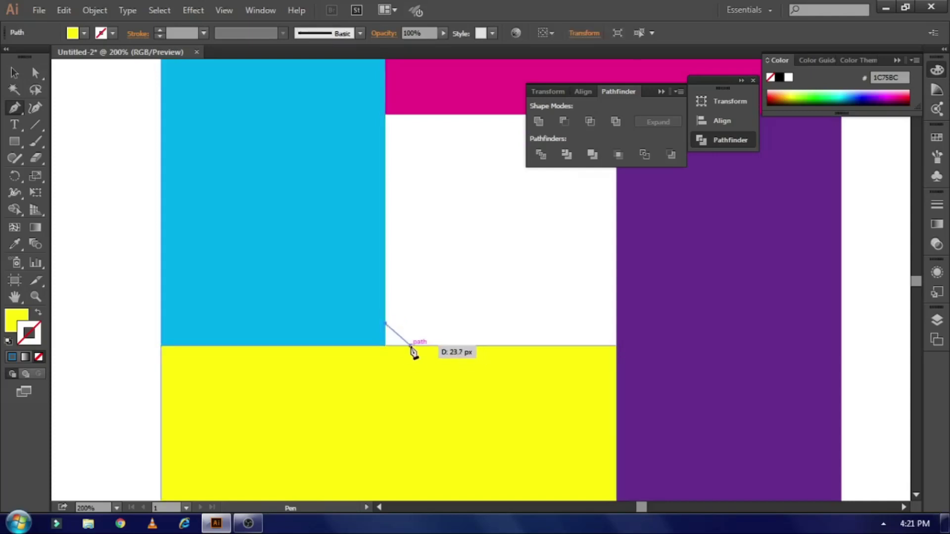
pyautogui.moveTo(410, 345); pyautogui.dragTo(428, 346)
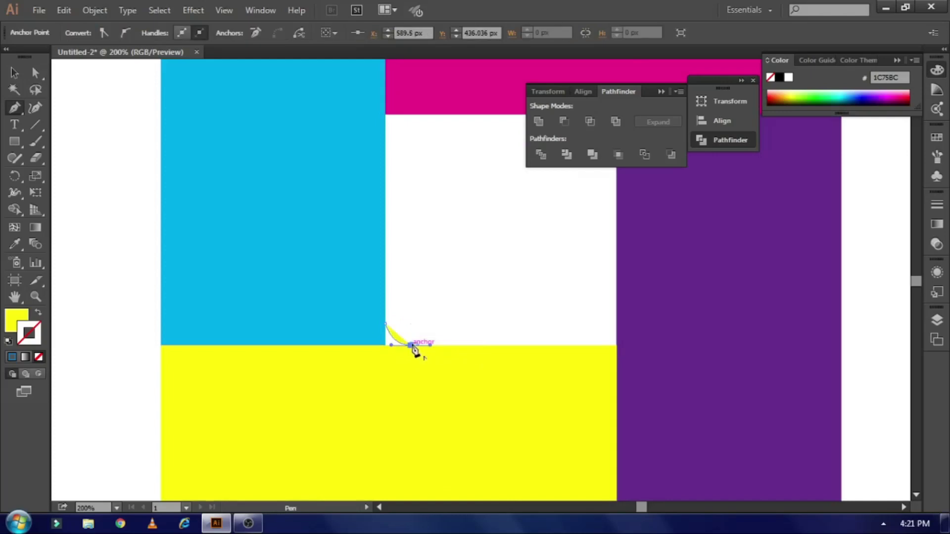
# Extend the Pen path to the cyan block's outer lower corner and a point inside that block, and close it at its start
pyautogui.click(160, 345)
pyautogui.scroll(-2, 160, 346)
pyautogui.scroll(3, 161, 345)
pyautogui.scroll(5, 168, 341)
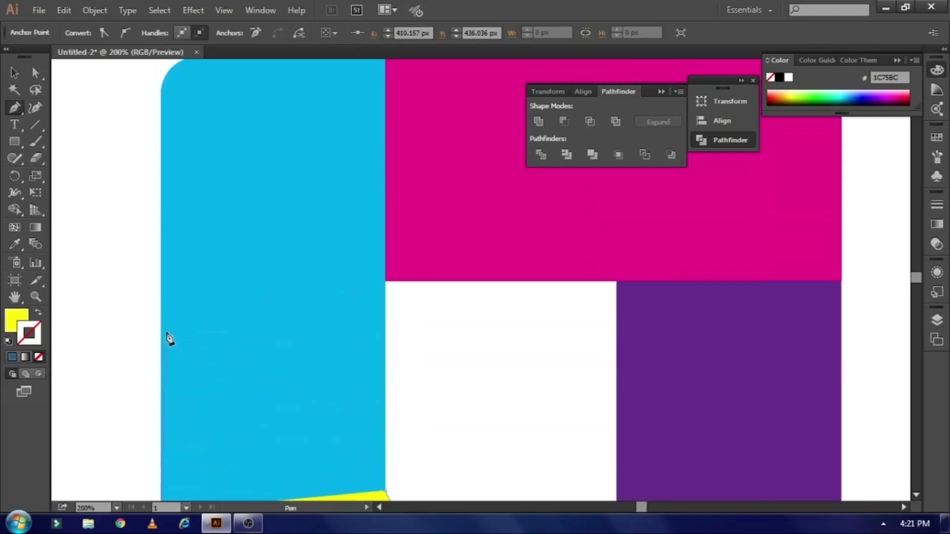
pyautogui.click(281, 363)
pyautogui.scroll(-2, 328, 376)
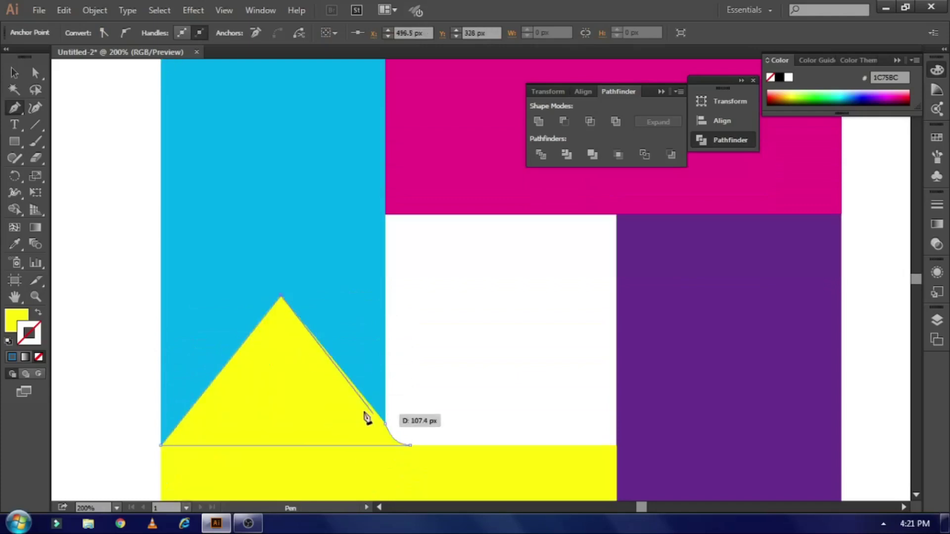
pyautogui.click(385, 424)
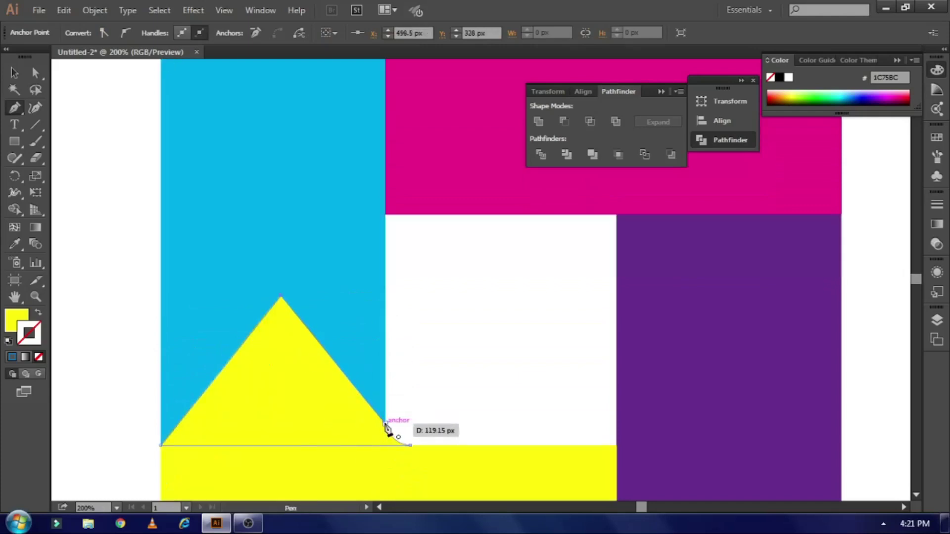
# Sample the cyan block's fill onto the Pen shape with the Eyedropper and unite the two shapes
pyautogui.click(14, 243)
pyautogui.click(277, 239)
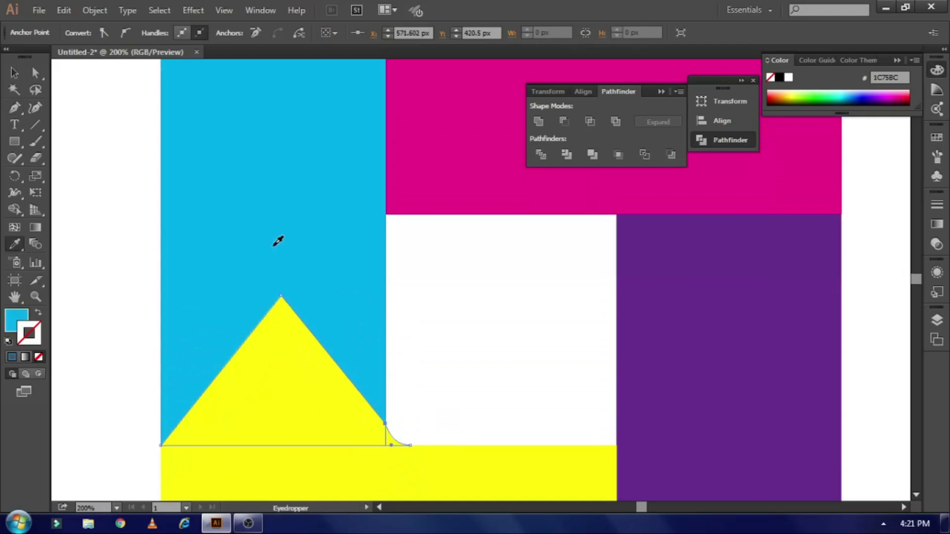
pyautogui.click(15, 74)
pyautogui.click(102, 227)
pyautogui.moveTo(104, 233); pyautogui.dragTo(320, 381)
pyautogui.click(538, 122)
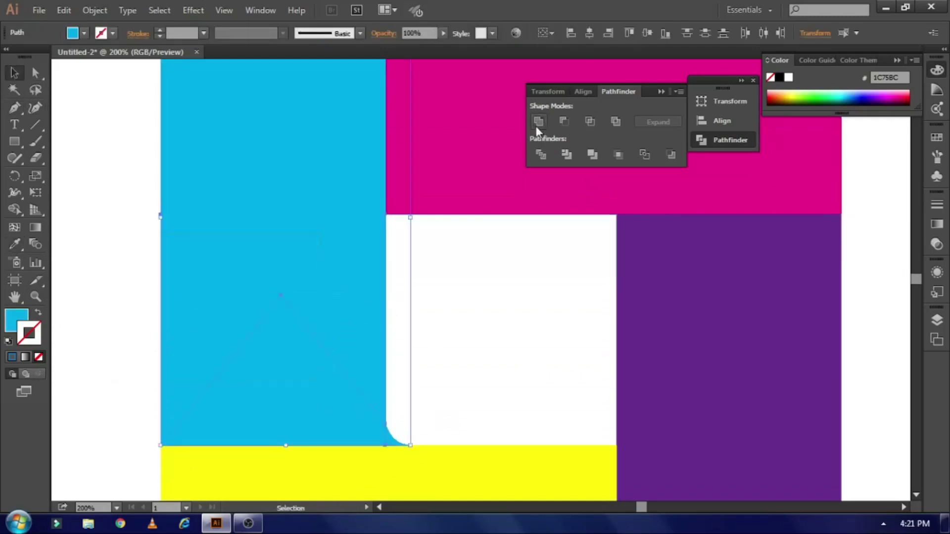
pyautogui.click(93, 290)
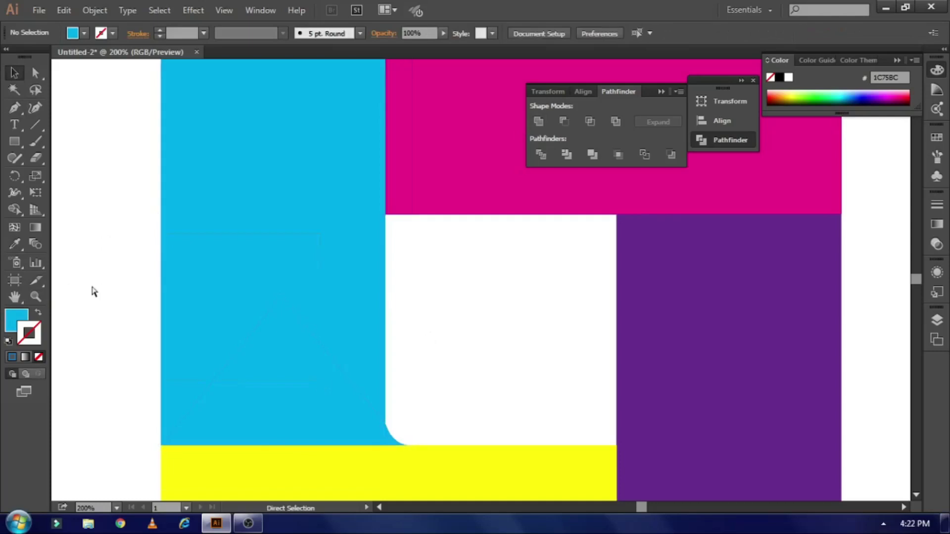
# Copy the cyan block, rotate the copy a quarter turn clockwise and place it over the magenta block
pyautogui.hotkey('ctrl', '1')
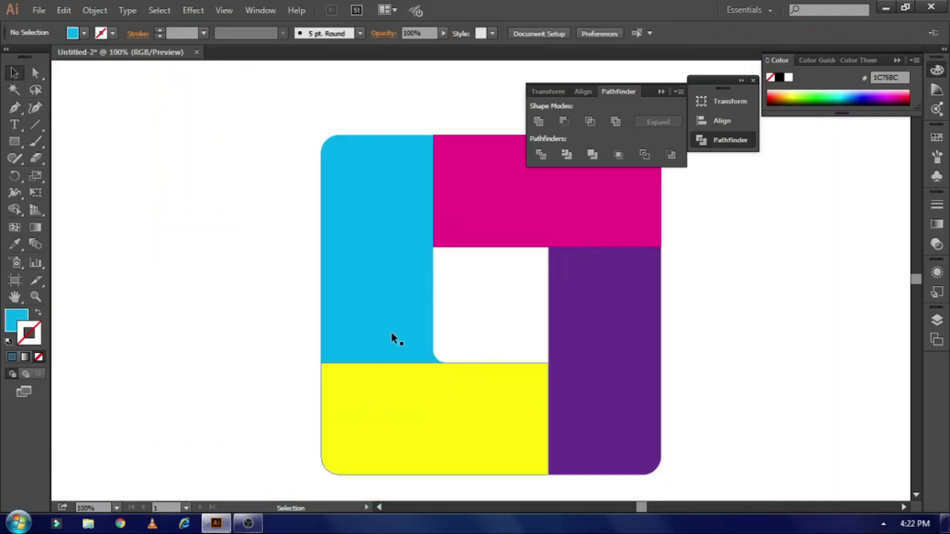
pyautogui.hscroll(3, 387, 330)
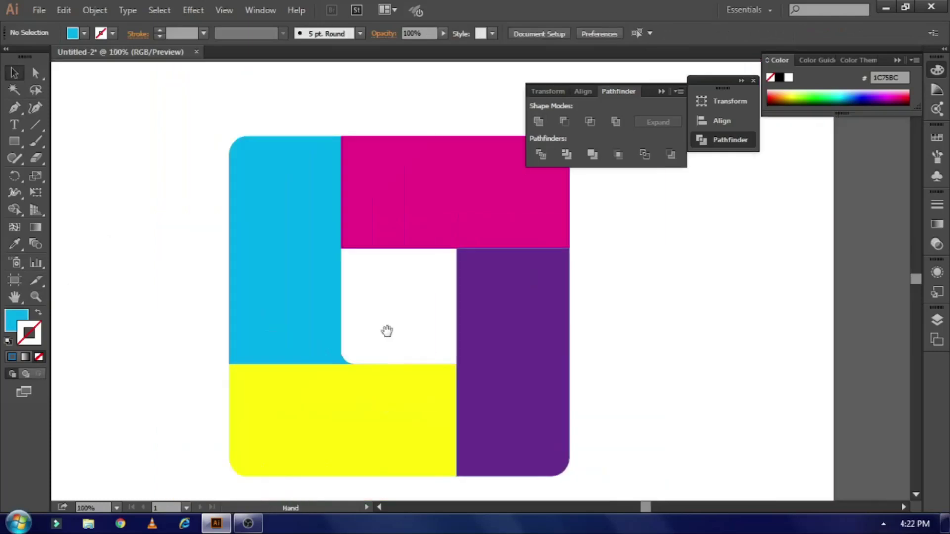
pyautogui.click(304, 269)
pyautogui.press('a')
pyautogui.press('v')
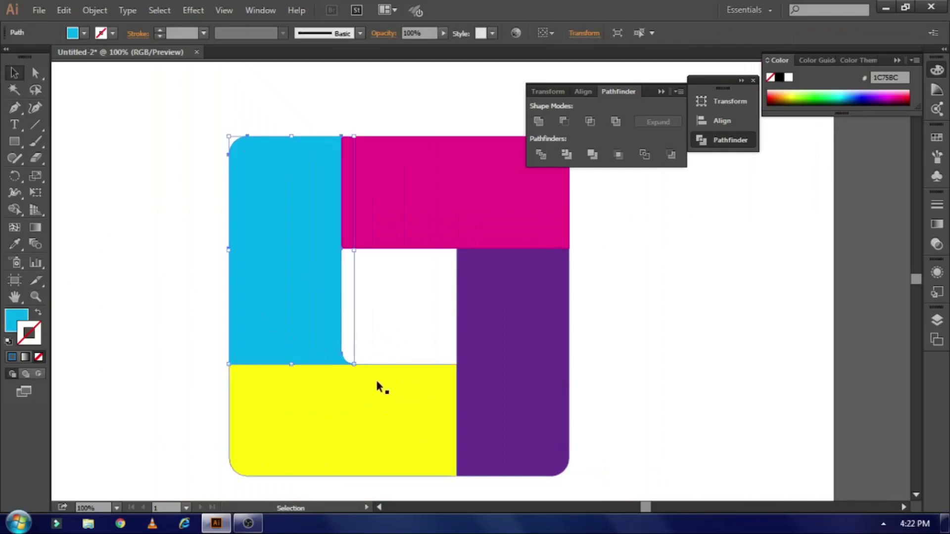
pyautogui.moveTo(365, 370); pyautogui.dragTo(373, 204)
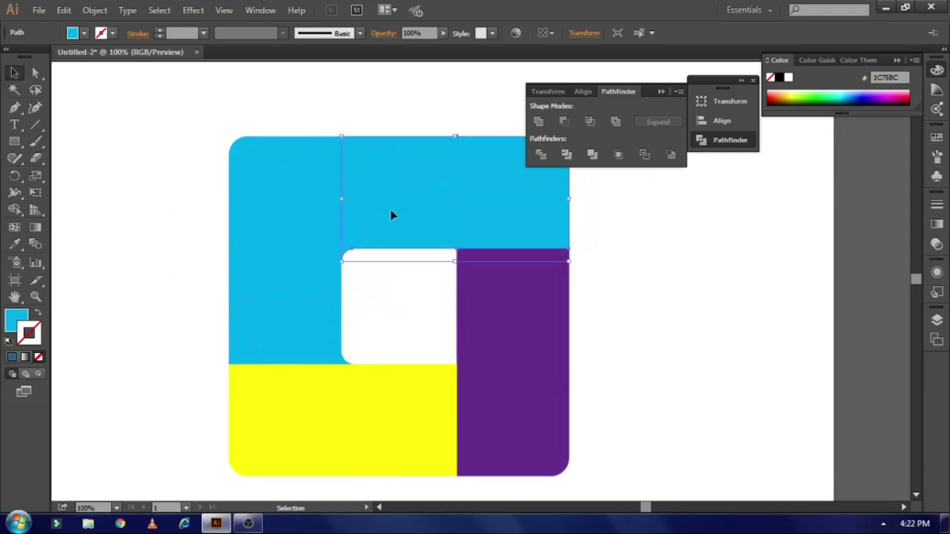
# Send the rotated cyan copy to the back and delete the magenta and black blocks covering it
pyautogui.rightClick(396, 211)
pyautogui.moveTo(514, 411)
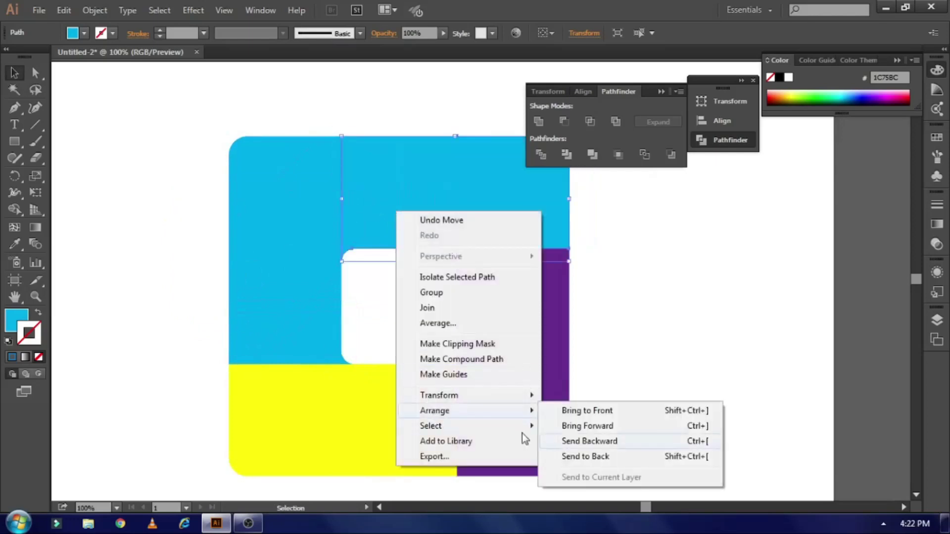
pyautogui.click(574, 459)
pyautogui.click(640, 331)
pyautogui.click(460, 209)
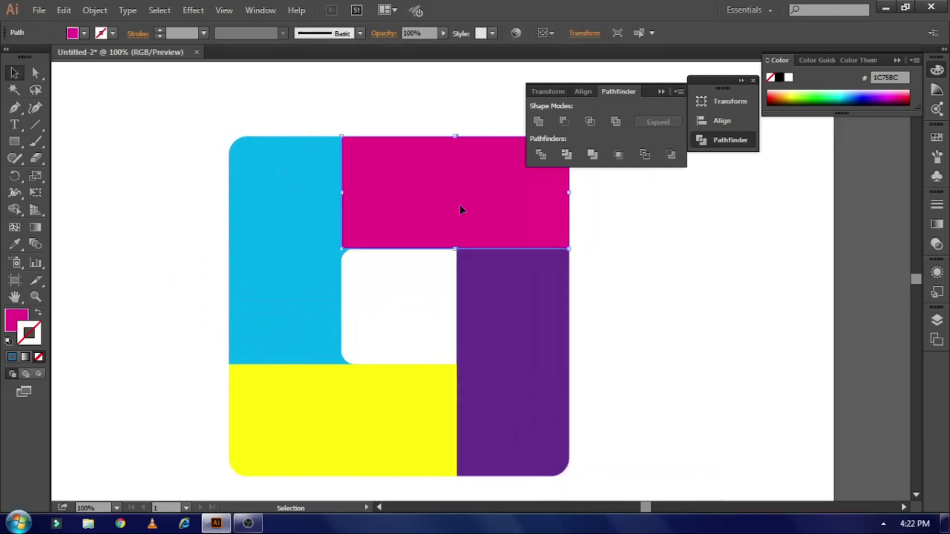
pyautogui.press('Delete')
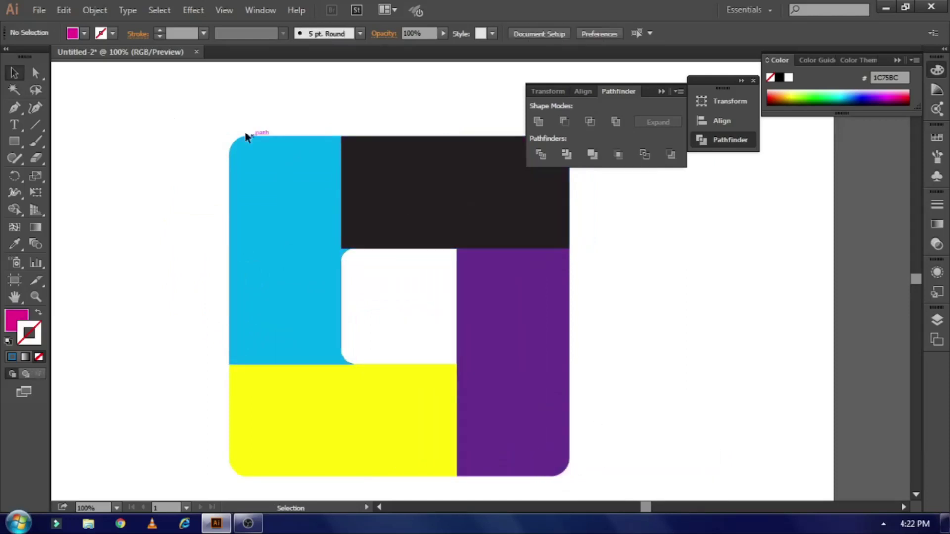
pyautogui.click(385, 213)
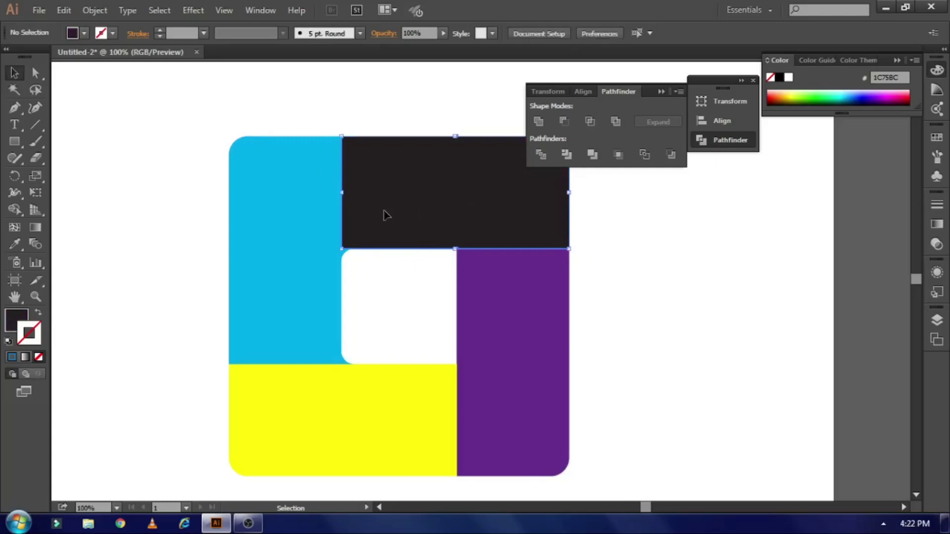
pyautogui.press('Delete')
# Copy the upper cyan block, rotate the copy a quarter turn clockwise and align it with the purple block
pyautogui.click(384, 210)
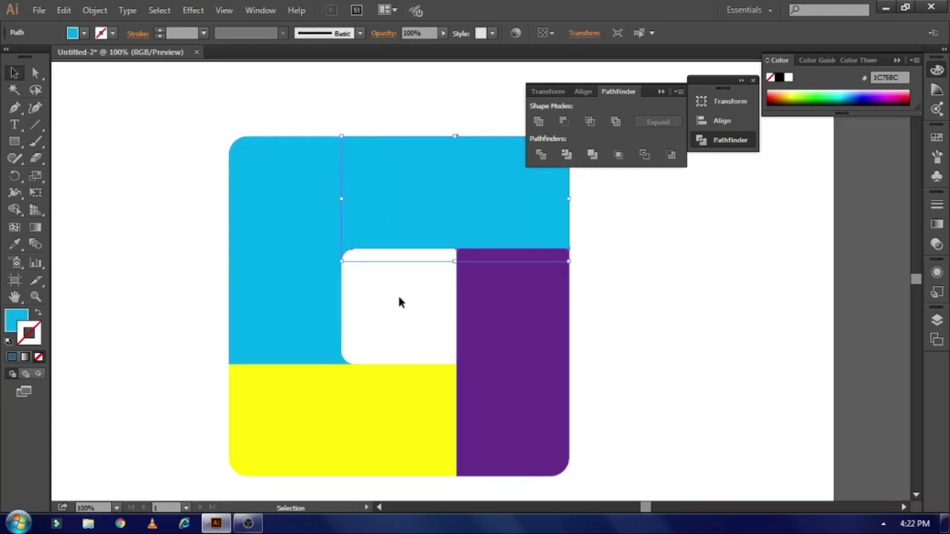
pyautogui.press('a')
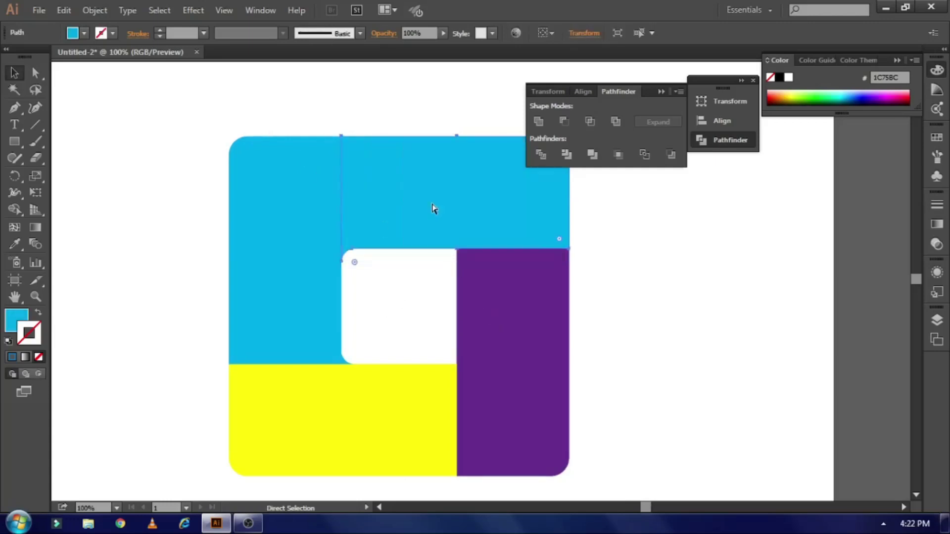
pyautogui.press('v')
pyautogui.moveTo(578, 271); pyautogui.dragTo(366, 312)
pyautogui.moveTo(452, 285); pyautogui.dragTo(501, 446)
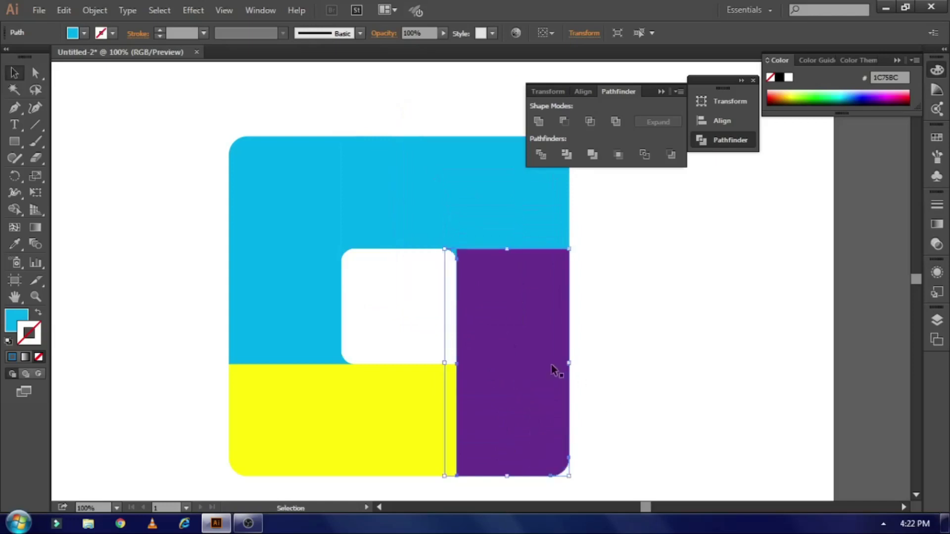
# Delete the original purple and yellow blocks from the logo
pyautogui.click(584, 357)
pyautogui.click(515, 366)
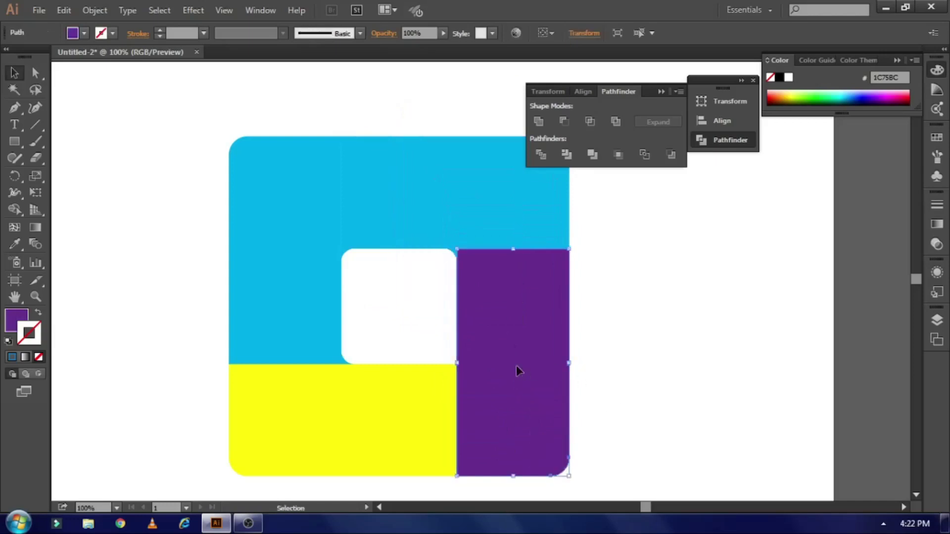
pyautogui.press('Delete')
pyautogui.scroll(-2, 381, 372)
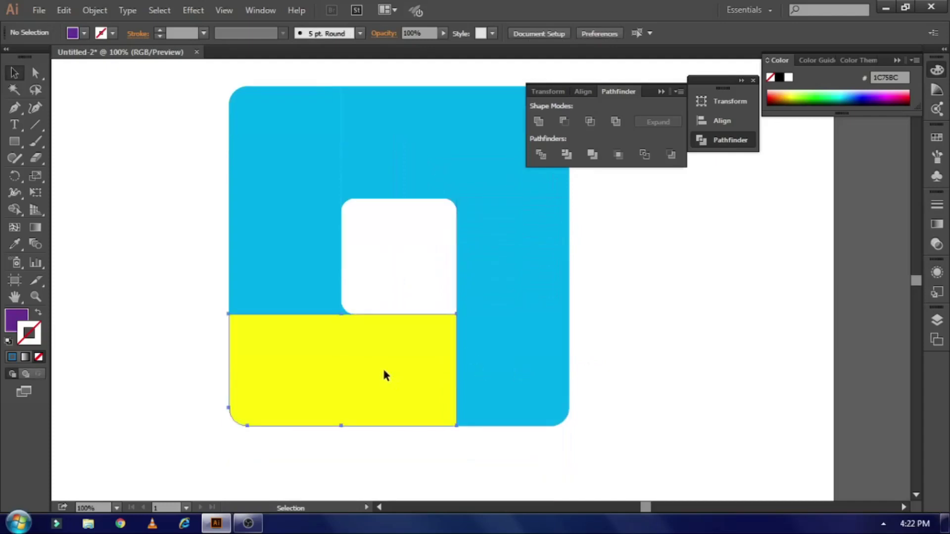
pyautogui.click(385, 375)
pyautogui.press('Delete')
# Copy the right cyan block, rotate the copy a quarter turn clockwise and place it as the logo's bottom block
pyautogui.click(528, 374)
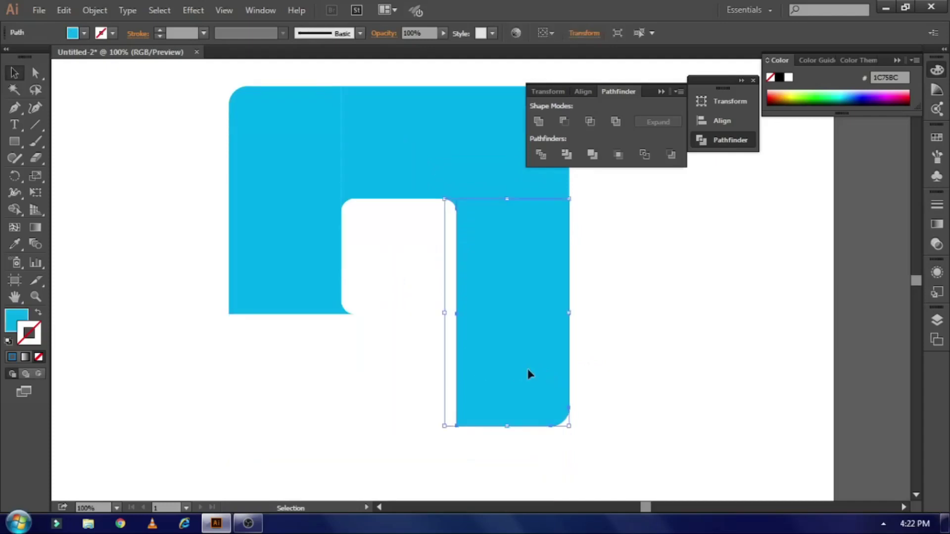
pyautogui.moveTo(573, 444); pyautogui.dragTo(277, 405)
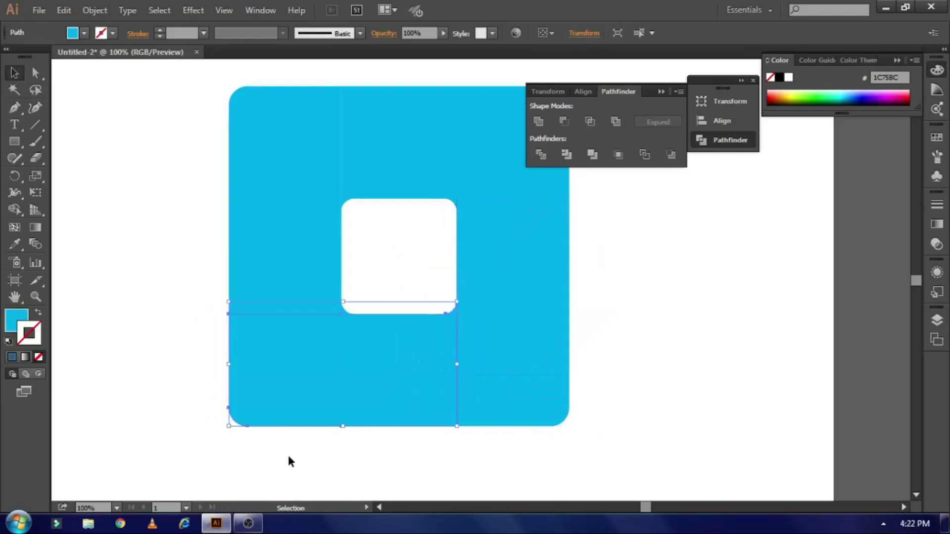
pyautogui.click(288, 456)
# Fill the logo's top block with magenta and its right block with purple
pyautogui.scroll(2, 272, 415)
pyautogui.click(385, 201)
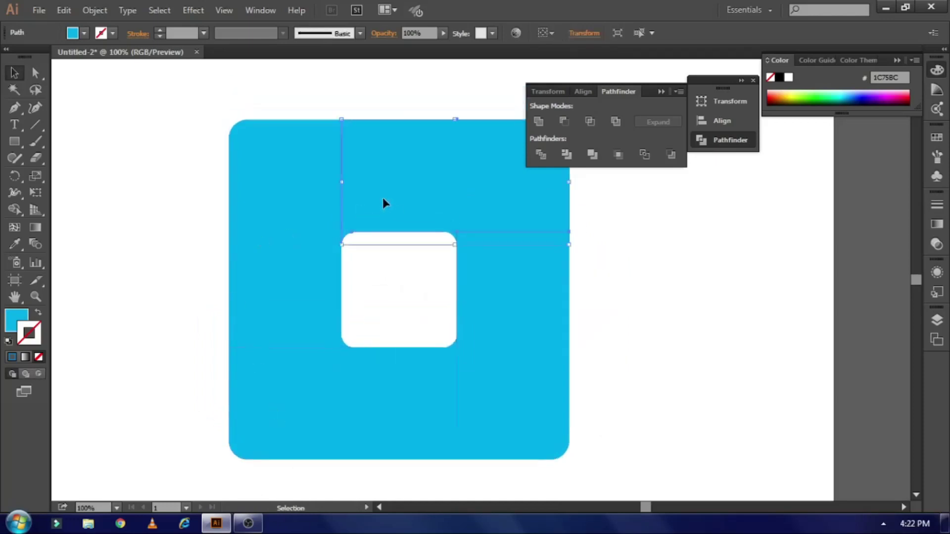
pyautogui.click(84, 34)
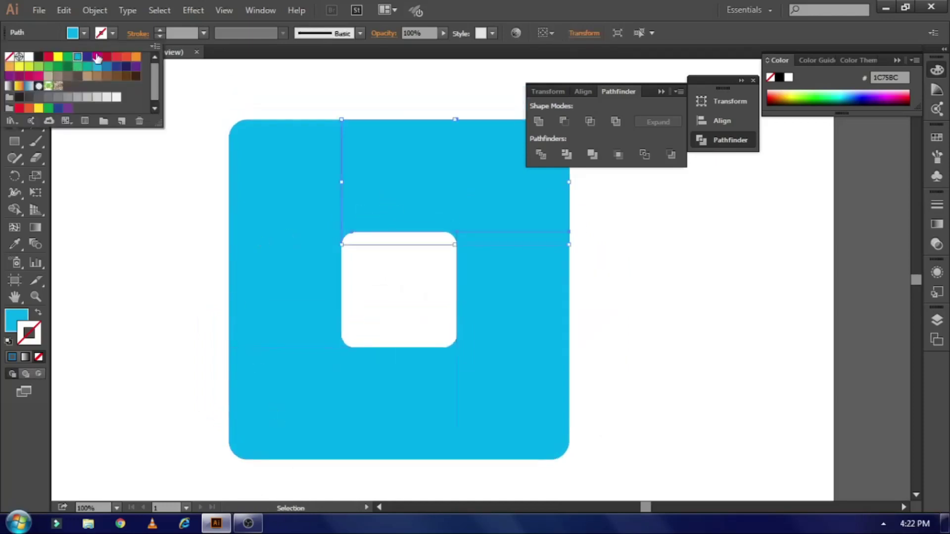
pyautogui.click(97, 57)
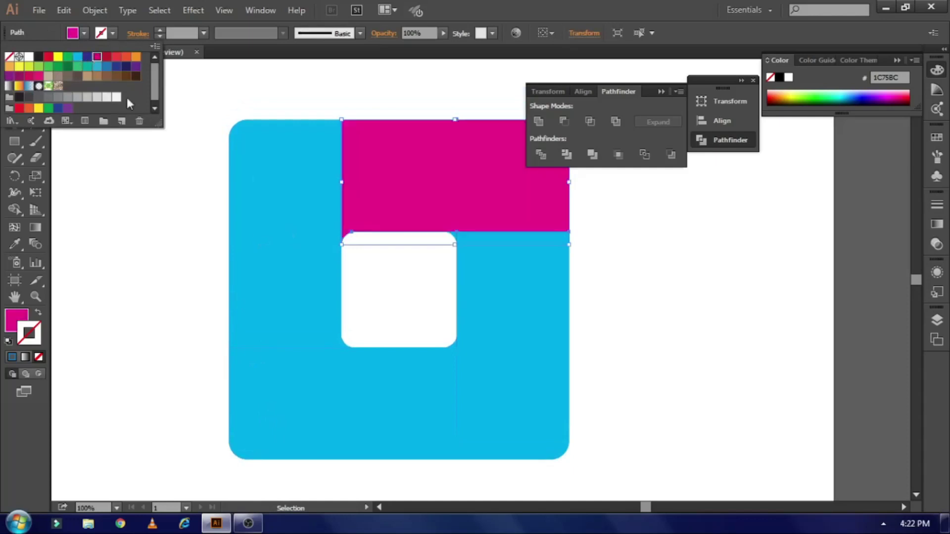
pyautogui.click(510, 301)
pyautogui.click(509, 300)
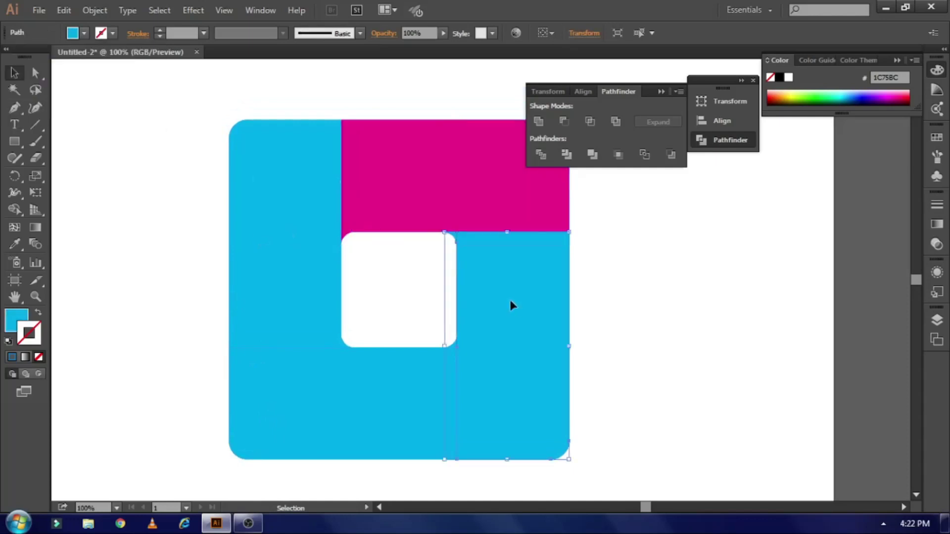
pyautogui.click(83, 33)
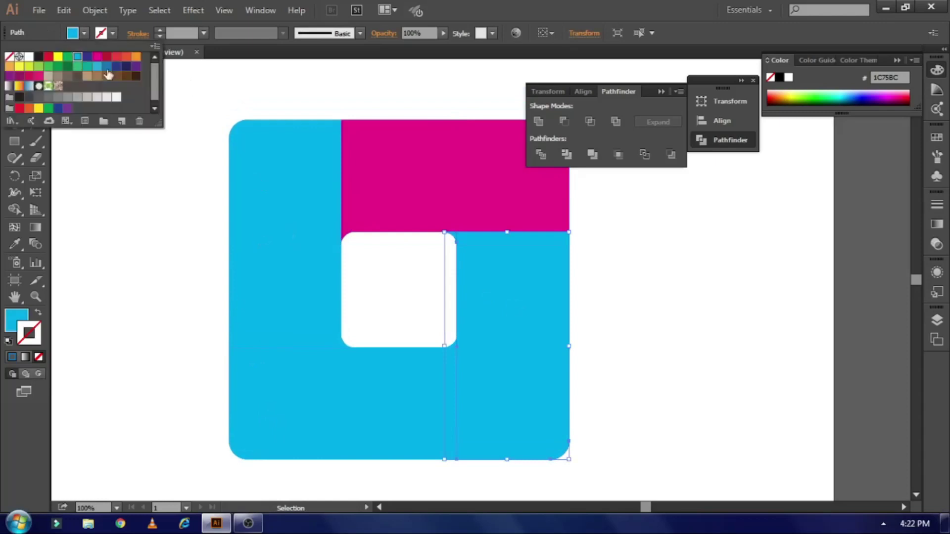
pyautogui.click(136, 66)
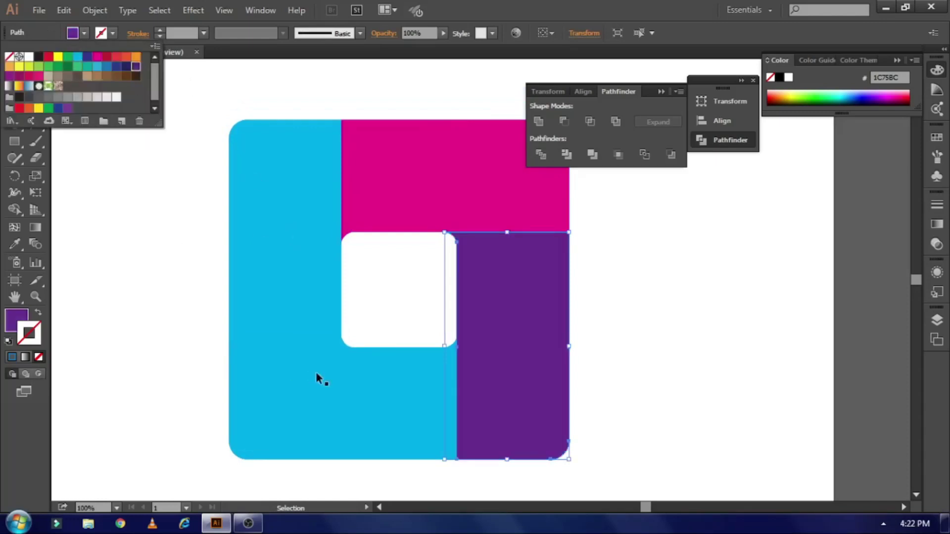
# Fill the logo's bottom block with yellow and deselect it
pyautogui.click(325, 403)
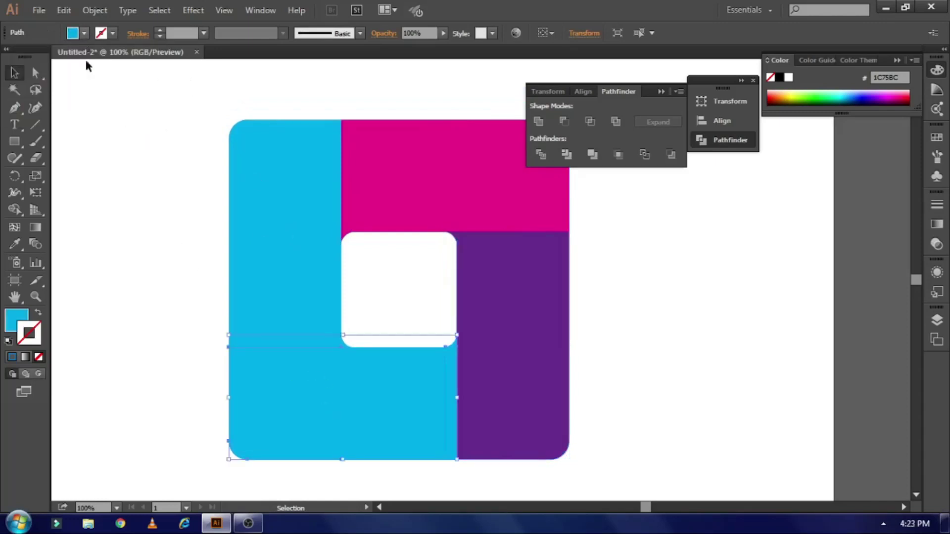
pyautogui.click(83, 33)
pyautogui.click(58, 56)
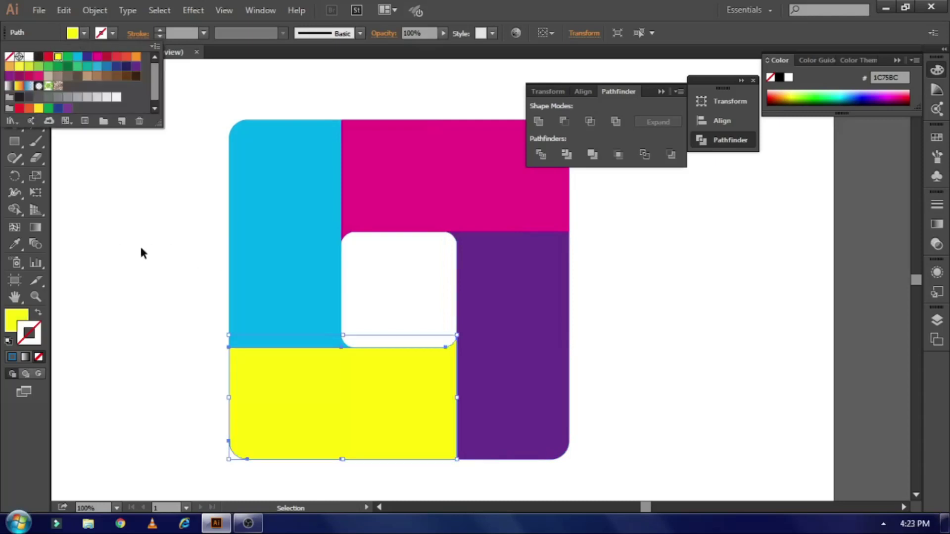
pyautogui.click(141, 249)
pyautogui.click(141, 249)
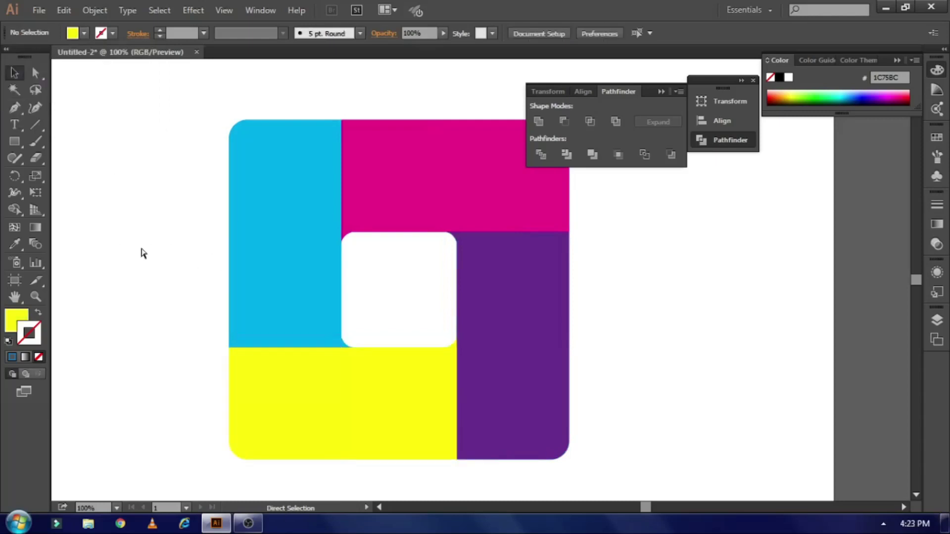
pyautogui.hotkey('ctrl', '-')
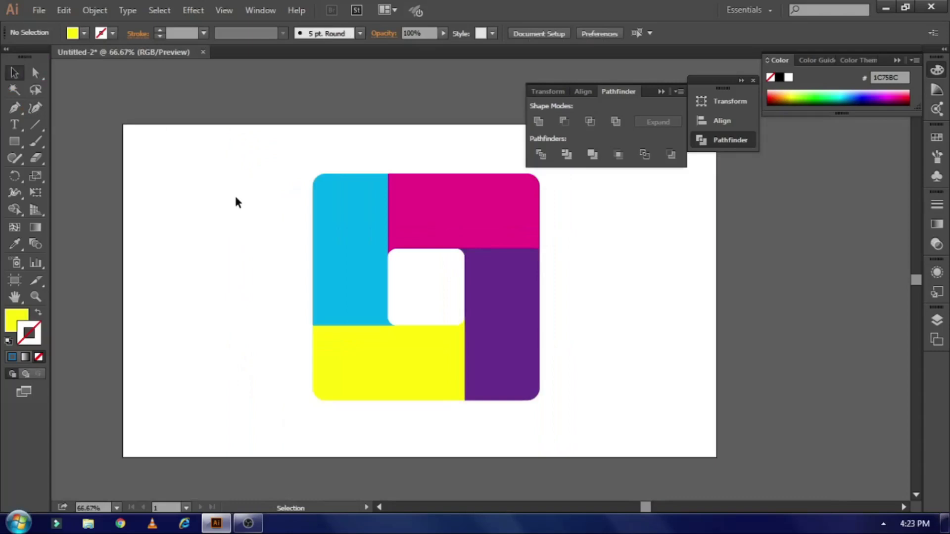
# Open the gradient settings for the fill and move the whole logo to the left half of the artboard
pyautogui.click(936, 224)
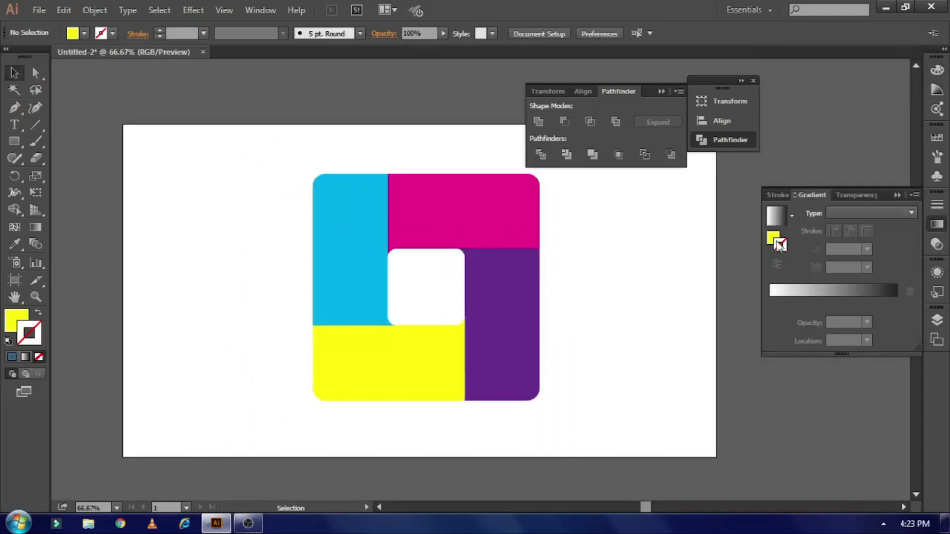
pyautogui.click(773, 239)
pyautogui.moveTo(255, 186); pyautogui.dragTo(533, 388)
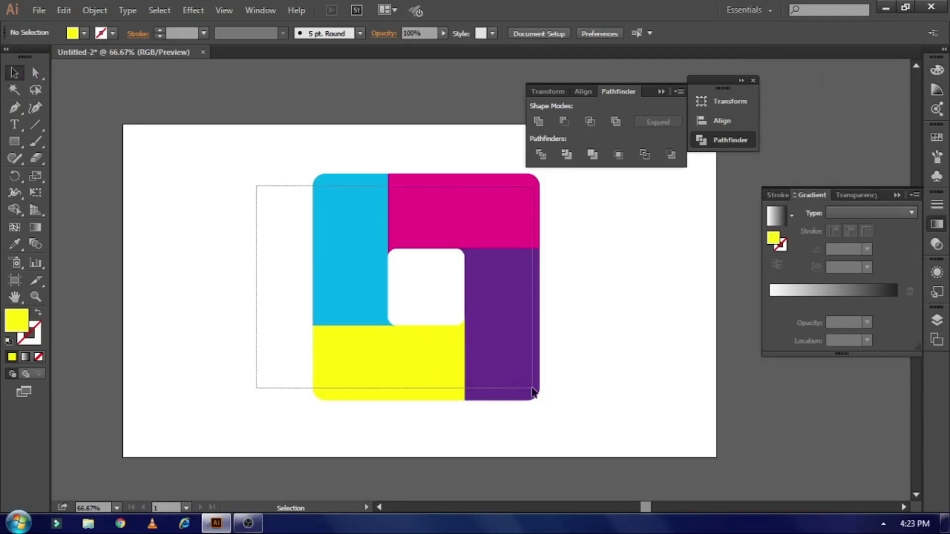
pyautogui.moveTo(532, 391); pyautogui.dragTo(534, 394)
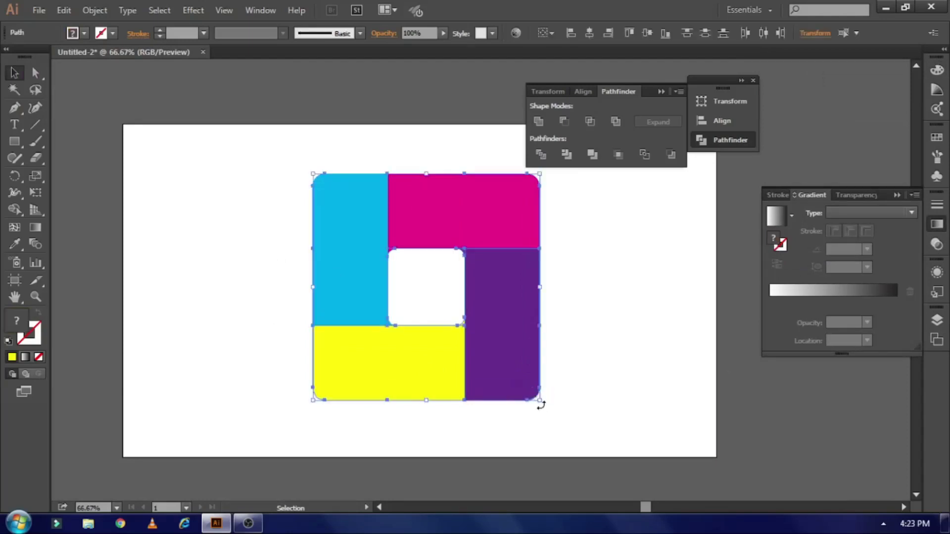
pyautogui.moveTo(394, 360); pyautogui.dragTo(240, 341)
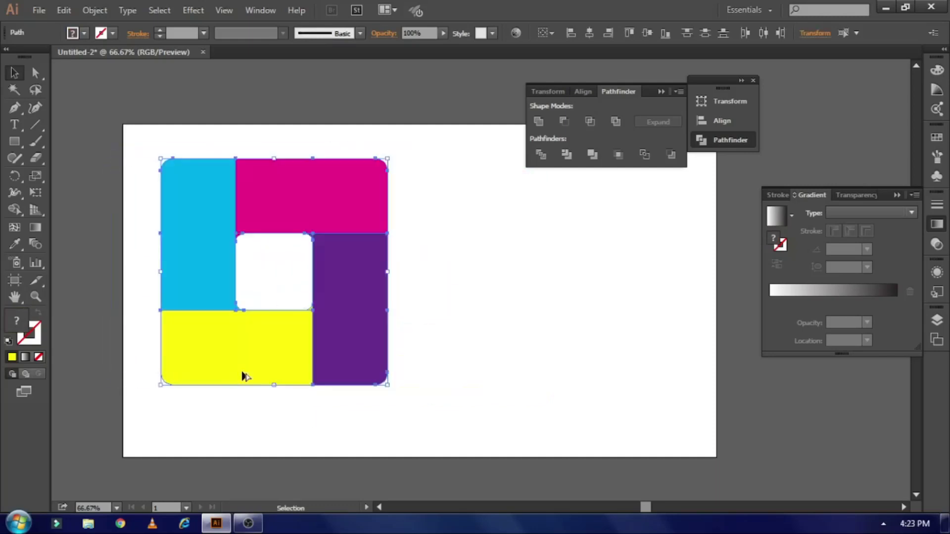
pyautogui.click(375, 418)
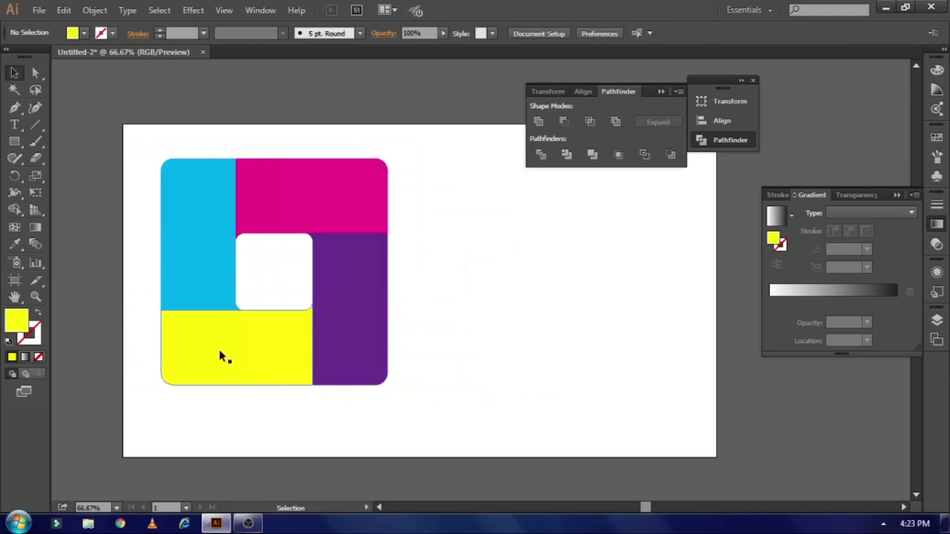
# Duplicate the whole logo and place the copy to the right of the original on the artboard
pyautogui.moveTo(142, 248); pyautogui.dragTo(337, 386)
pyautogui.moveTo(264, 350); pyautogui.dragTo(515, 365)
pyautogui.click(456, 426)
# Fill the duplicate logo's yellow block with a white-to-black linear gradient
pyautogui.click(524, 343)
pyautogui.click(857, 291)
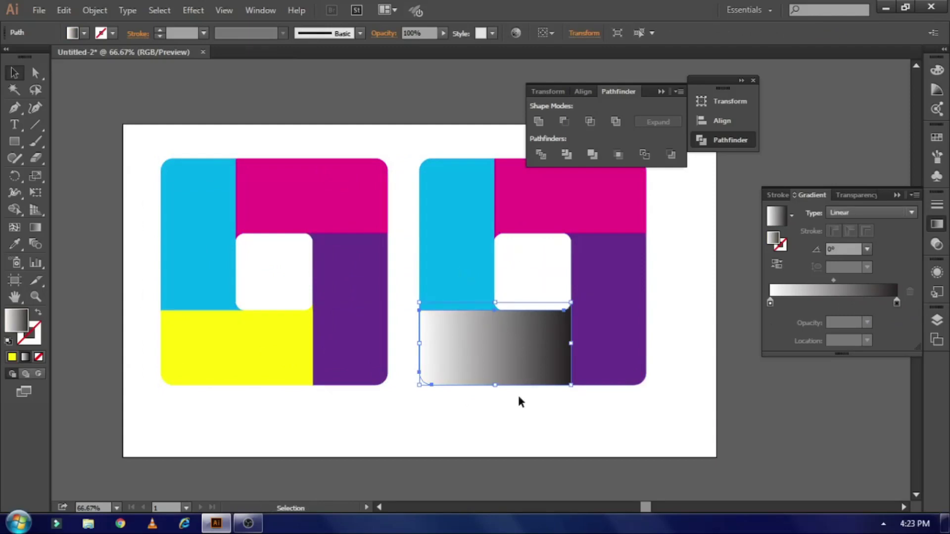
pyautogui.press('a')
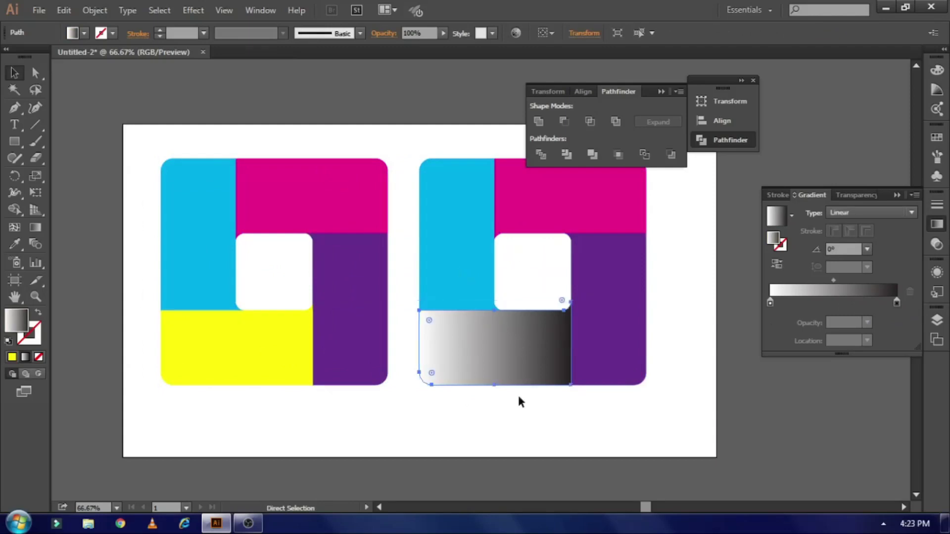
pyautogui.press('v')
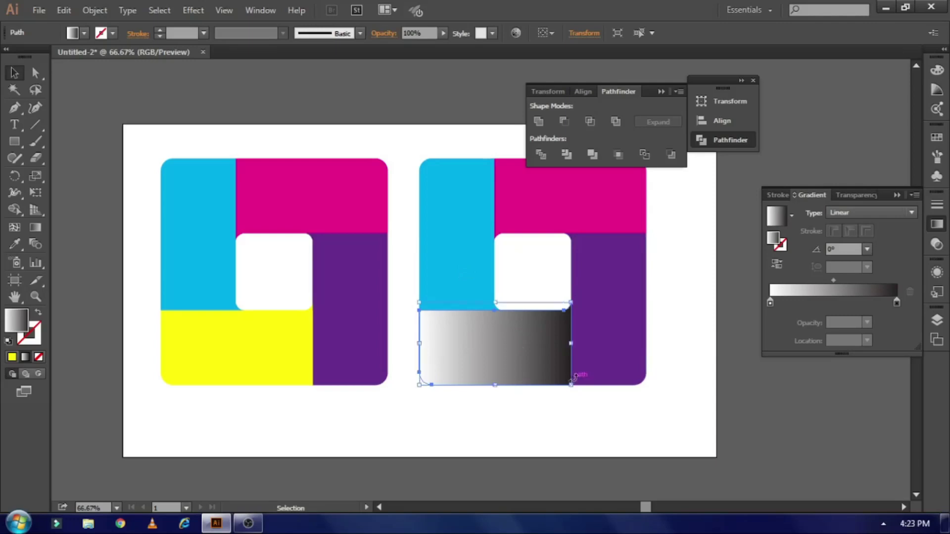
# Place a copy of the gradient block, rotated a quarter turn clockwise, over the duplicate logo's cyan block
pyautogui.moveTo(573, 388); pyautogui.dragTo(477, 424)
pyautogui.moveTo(466, 378); pyautogui.dragTo(442, 294)
pyautogui.click(571, 406)
pyautogui.click(483, 282)
pyautogui.press('.')
# Copy the left gradient block, rotate the copy a quarter turn clockwise and place it over the duplicate's magenta block
pyautogui.press('a')
pyautogui.press('v')
pyautogui.moveTo(511, 318); pyautogui.dragTo(396, 265)
pyautogui.scroll(3, 483, 347)
pyautogui.moveTo(442, 322); pyautogui.dragTo(552, 292)
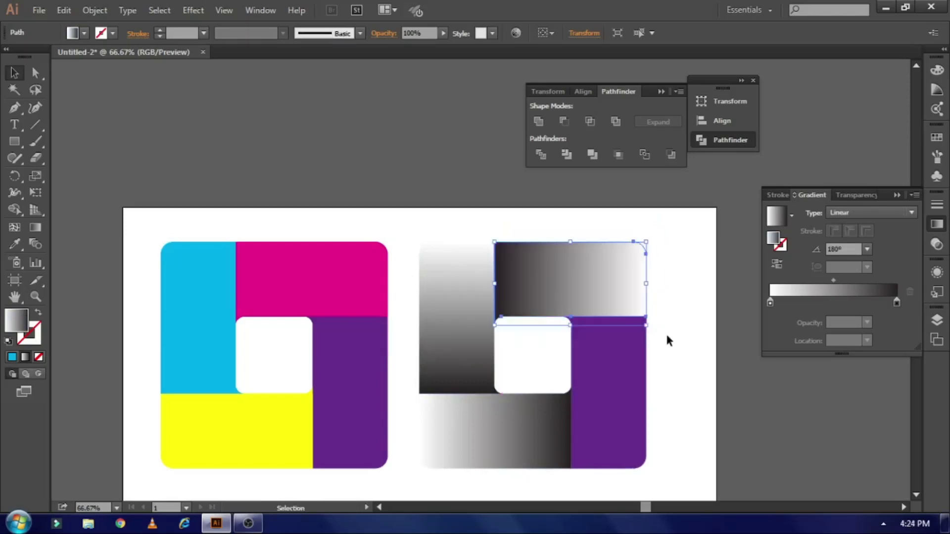
# Send the duplicate logo's top gradient block to the back and delete the magenta block that covers it
pyautogui.click(666, 332)
pyautogui.rightClick(554, 289)
pyautogui.moveTo(594, 235)
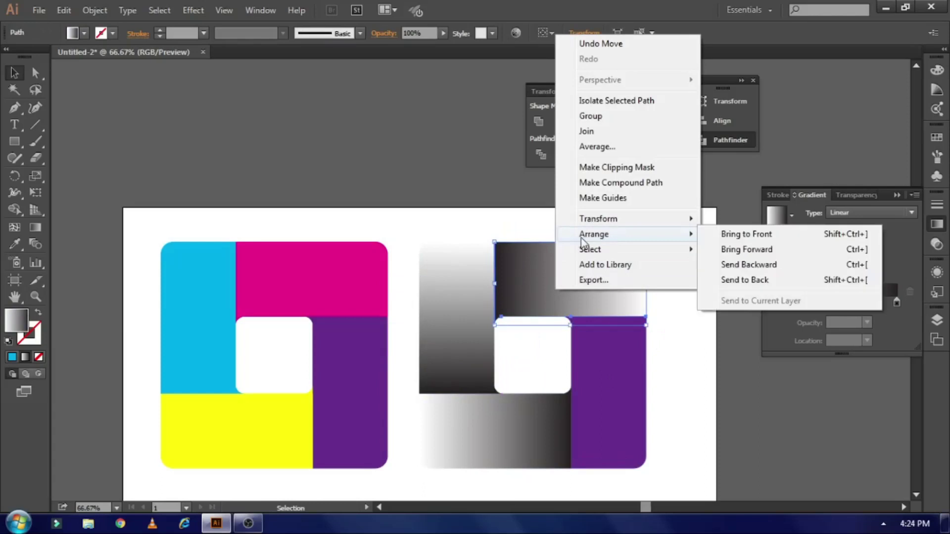
pyautogui.click(722, 280)
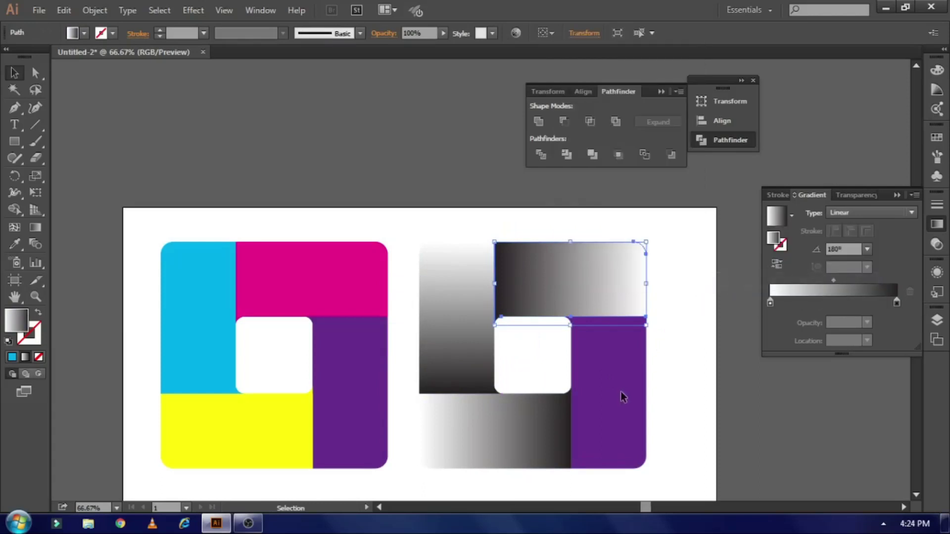
pyautogui.click(678, 371)
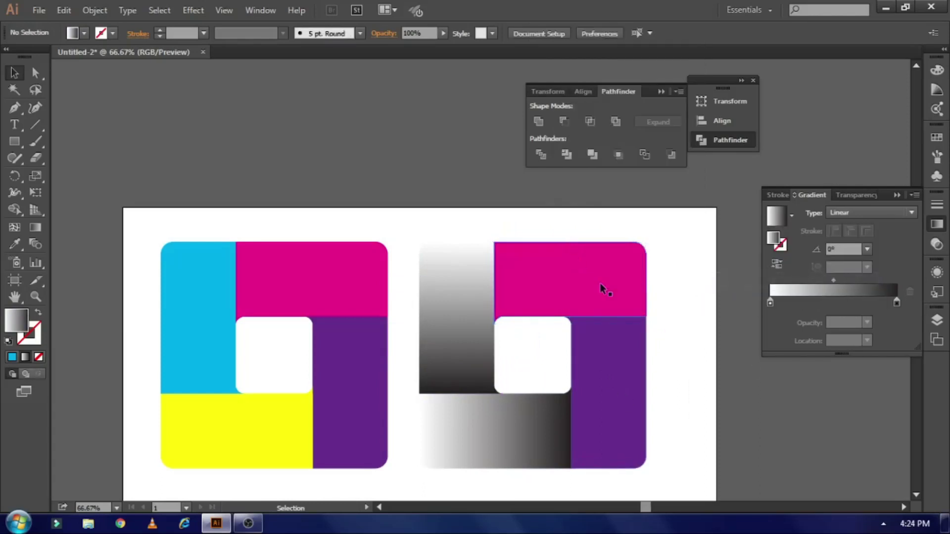
pyautogui.click(601, 288)
pyautogui.click(612, 379)
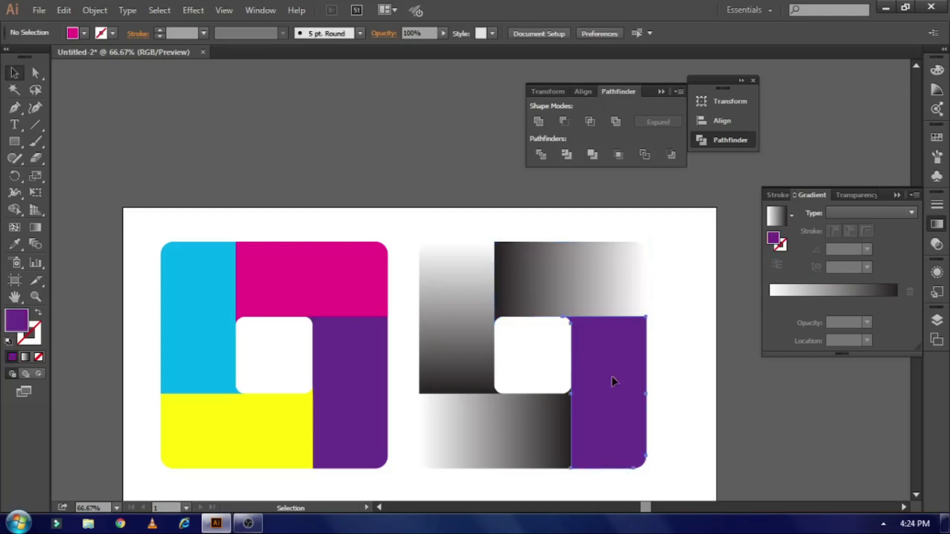
pyautogui.click(679, 371)
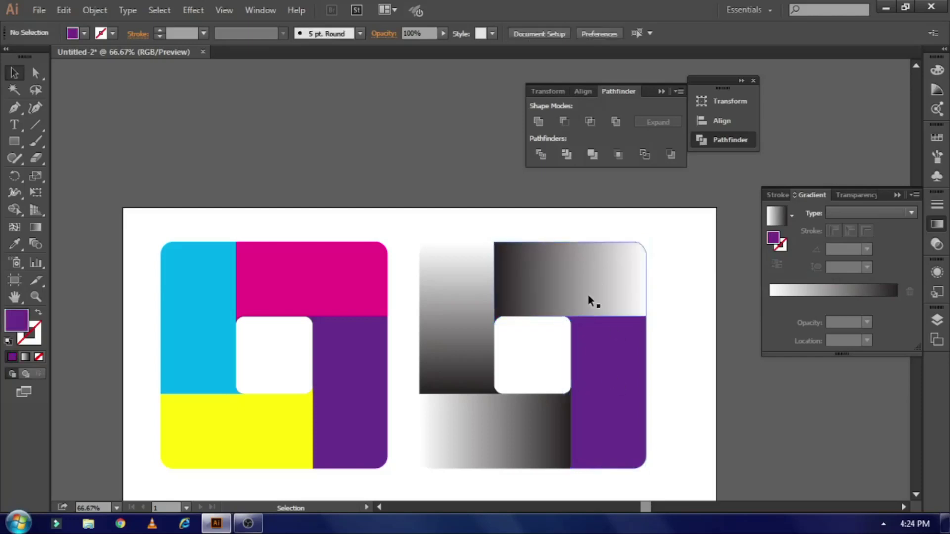
# Place a copy of the top gradient block, rotated a quarter turn clockwise, behind the duplicate's purple block and delete the purple block
pyautogui.keyDown('ctrl'); pyautogui.click(588, 298); pyautogui.keyUp('ctrl')
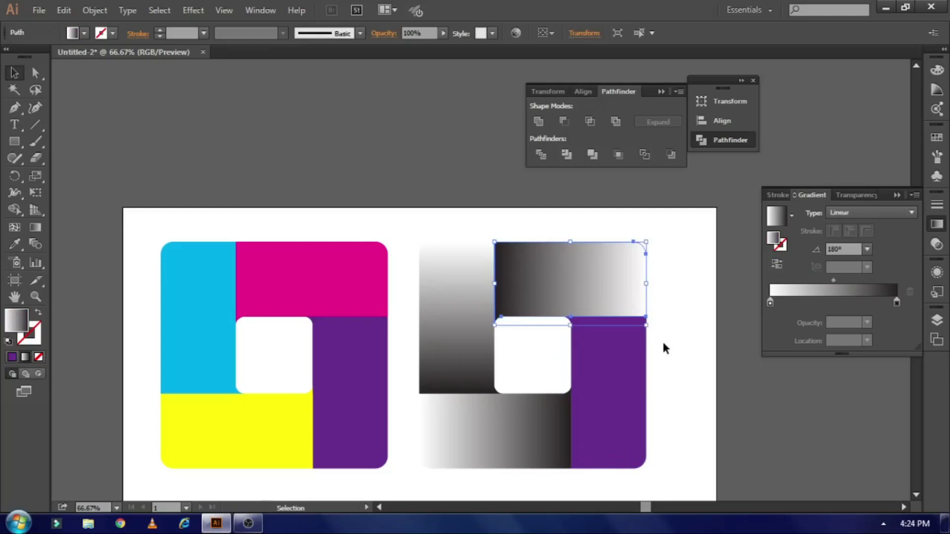
pyautogui.moveTo(651, 333); pyautogui.dragTo(593, 450)
pyautogui.click(665, 434)
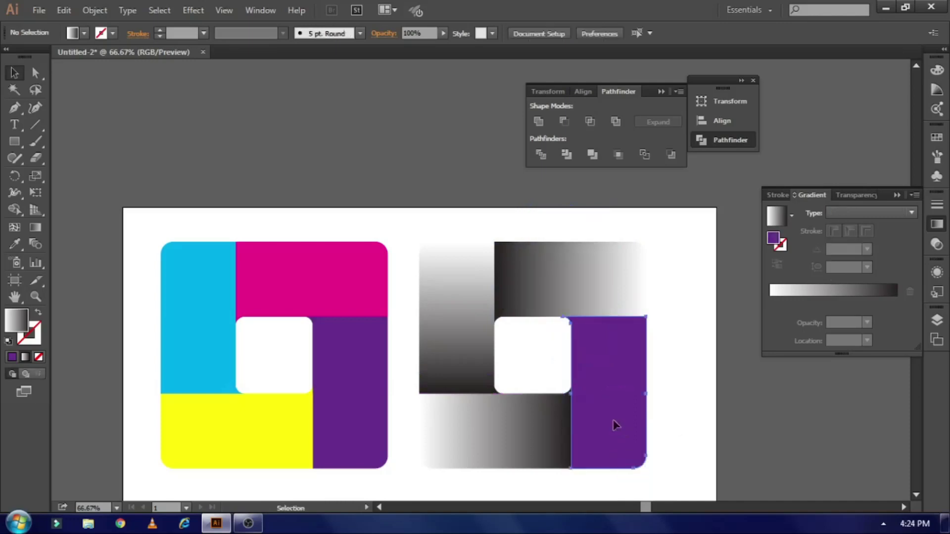
pyautogui.click(615, 424)
pyautogui.press('Delete')
# Group the gradient logo's blocks, and group the coloured logo's blocks separately
pyautogui.moveTo(428, 228); pyautogui.dragTo(619, 448)
pyautogui.rightClick(615, 439)
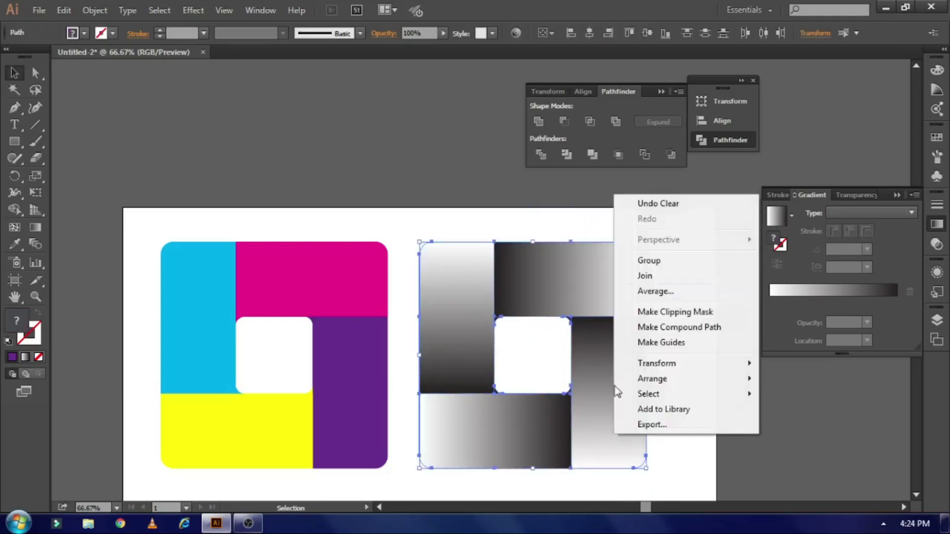
pyautogui.click(646, 262)
pyautogui.moveTo(173, 222); pyautogui.dragTo(336, 462)
pyautogui.rightClick(338, 438)
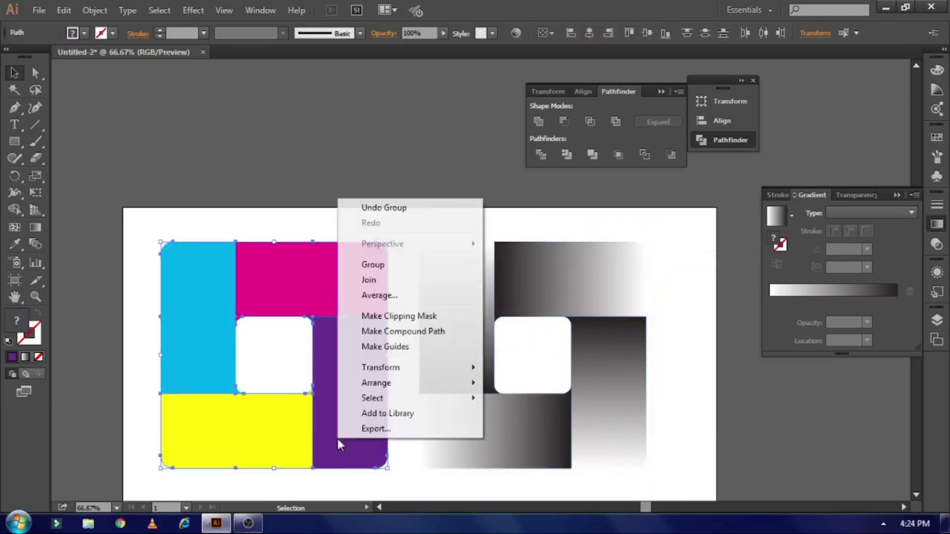
pyautogui.click(385, 273)
# Place the gradient group exactly over the coloured logo and set its blending mode to Multiply
pyautogui.moveTo(586, 423); pyautogui.dragTo(330, 429)
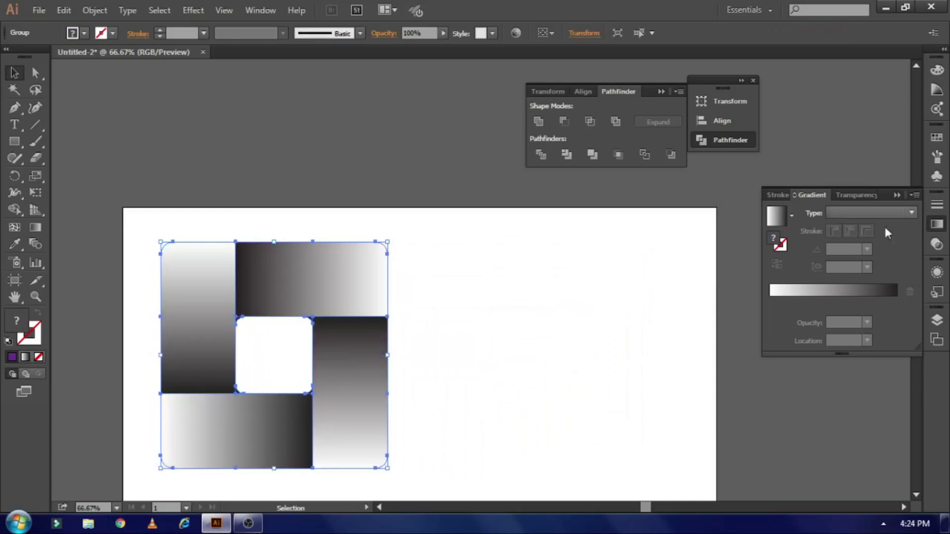
pyautogui.click(942, 247)
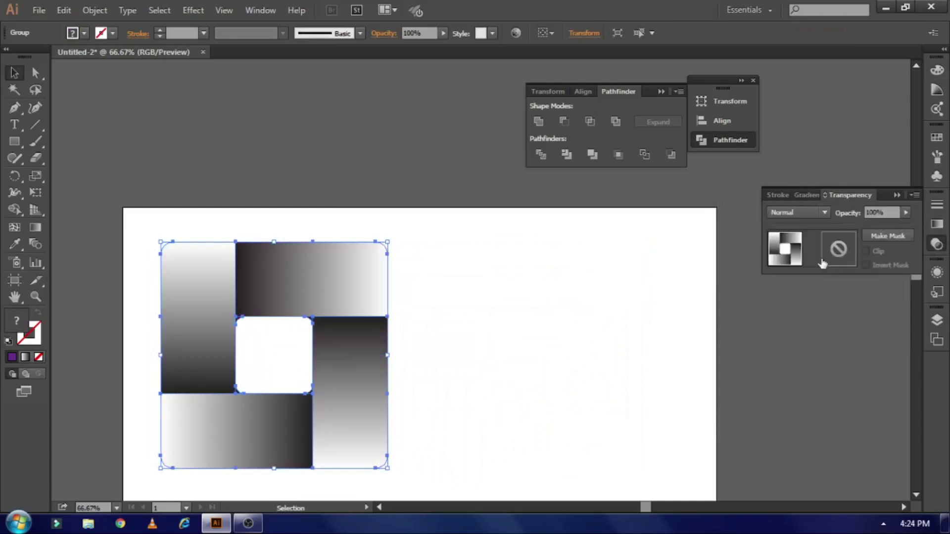
pyautogui.click(805, 211)
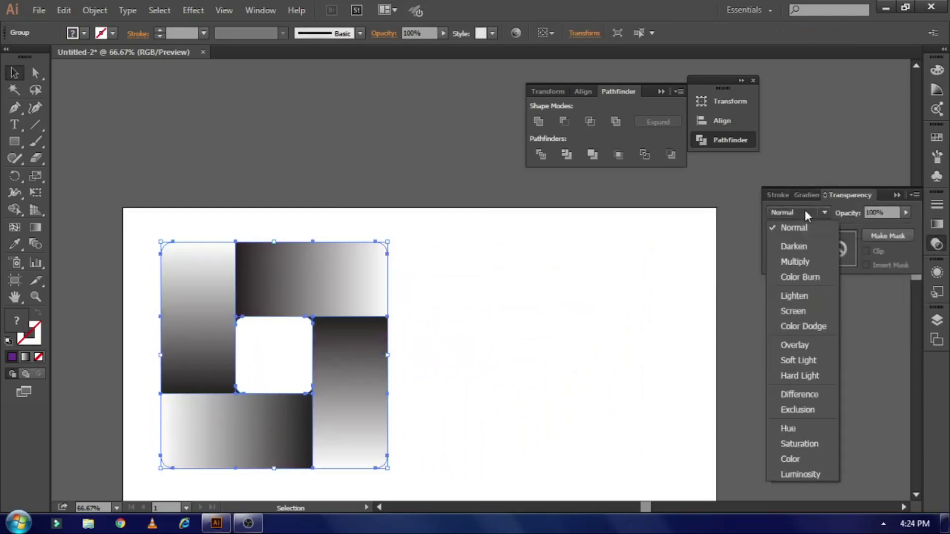
pyautogui.click(801, 261)
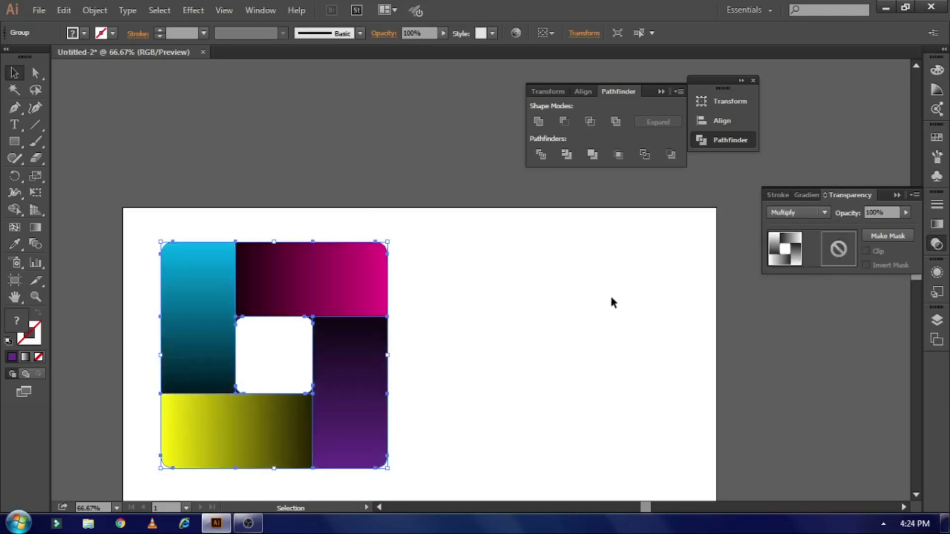
pyautogui.click(500, 288)
# Move the whole shaded logo to the middle of the artboard
pyautogui.scroll(-1, 449, 259)
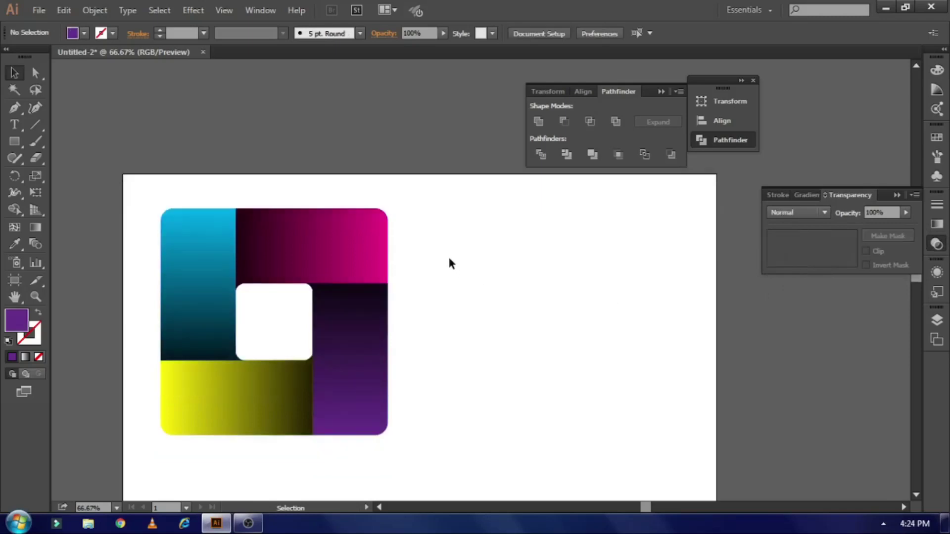
pyautogui.moveTo(133, 204); pyautogui.dragTo(399, 445)
pyautogui.moveTo(332, 401); pyautogui.dragTo(492, 405)
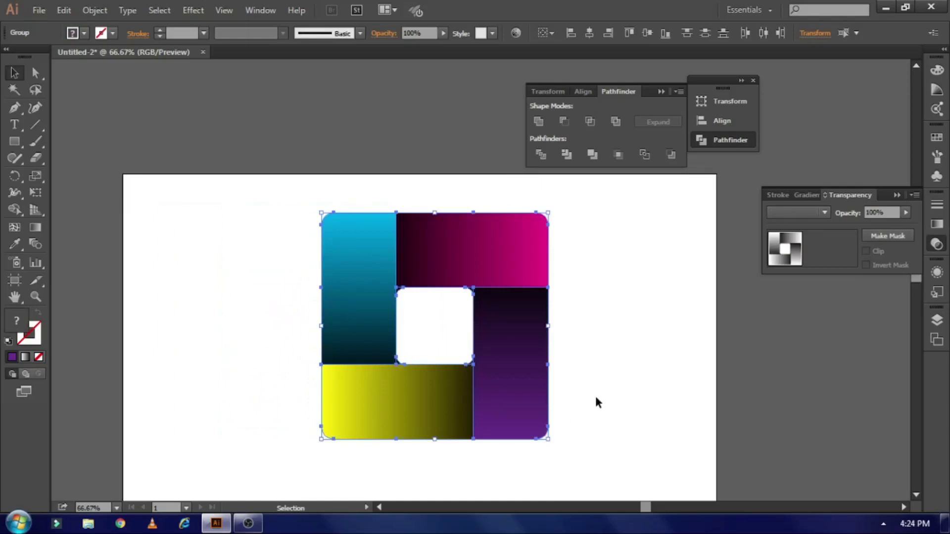
pyautogui.click(595, 397)
pyautogui.scroll(-2, 583, 381)
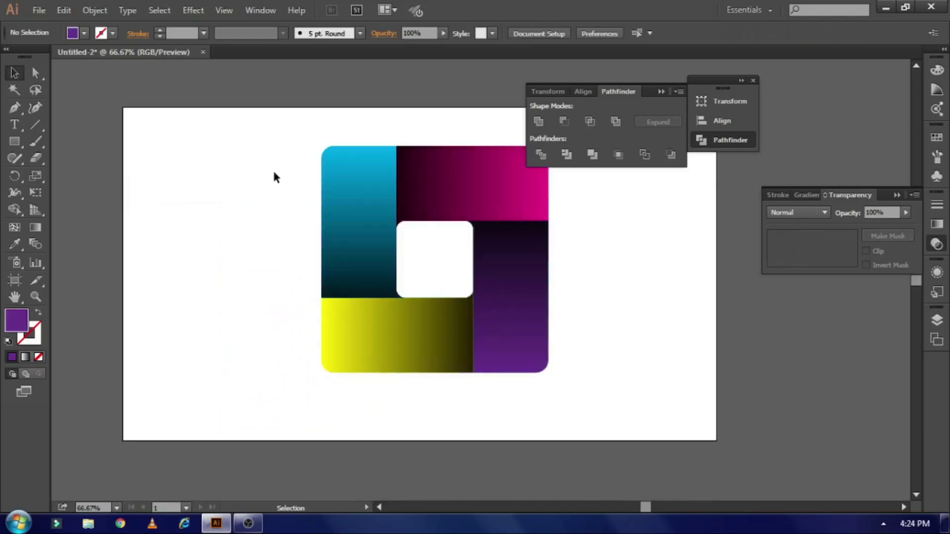
# Rotate the whole logo 45 degrees clockwise into a diamond and scale it down to fit inside the artboard
pyautogui.moveTo(273, 165); pyautogui.dragTo(450, 309)
pyautogui.moveTo(551, 377); pyautogui.dragTo(383, 400)
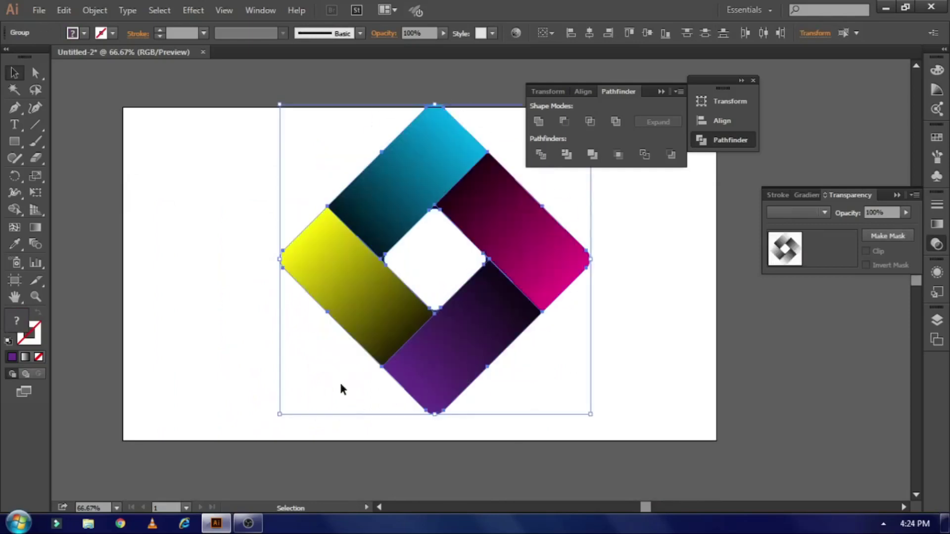
pyautogui.moveTo(589, 412); pyautogui.dragTo(548, 398)
pyautogui.moveTo(453, 336); pyautogui.dragTo(449, 336)
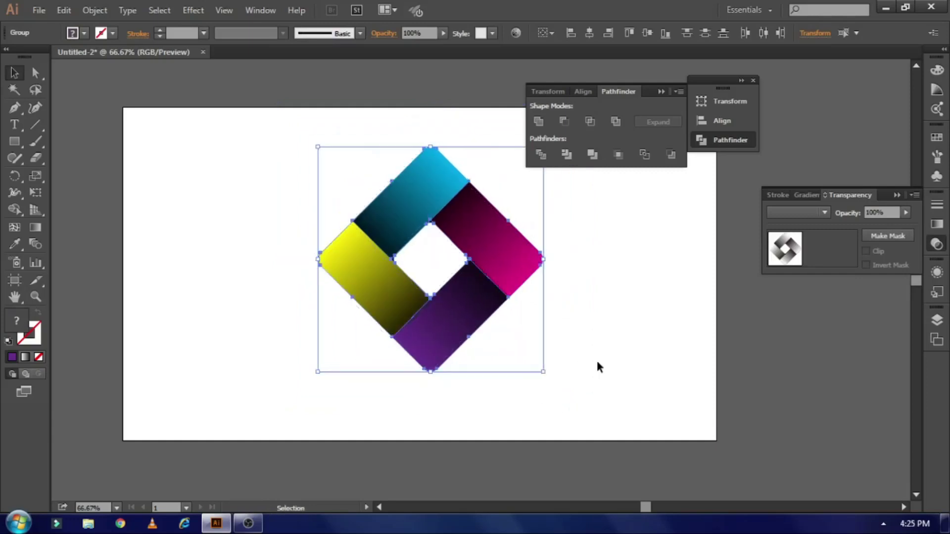
pyautogui.click(596, 361)
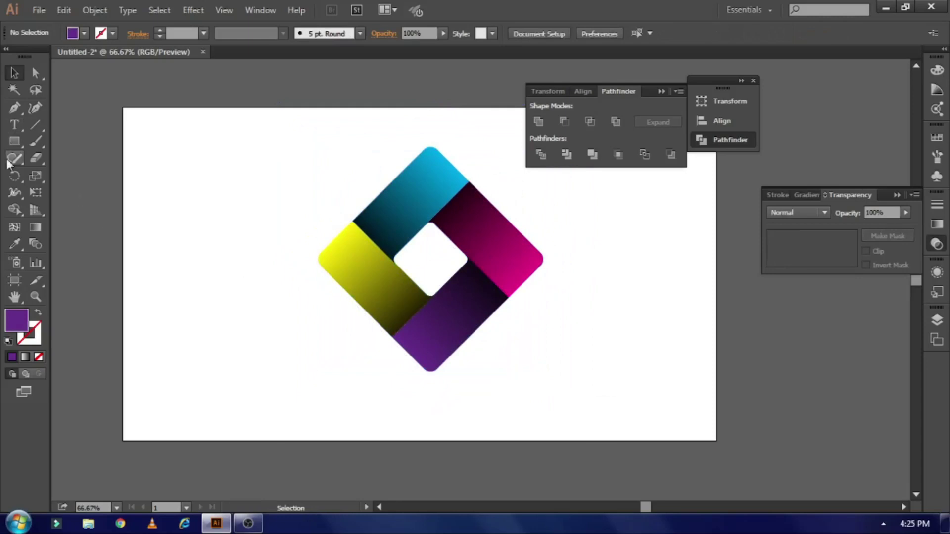
# Draw a circle about 274 px in diameter beside the logo and fill it with a white-to-black radial gradient
pyautogui.moveTo(18, 138); pyautogui.dragTo(69, 175)
pyautogui.moveTo(180, 239); pyautogui.dragTo(213, 301)
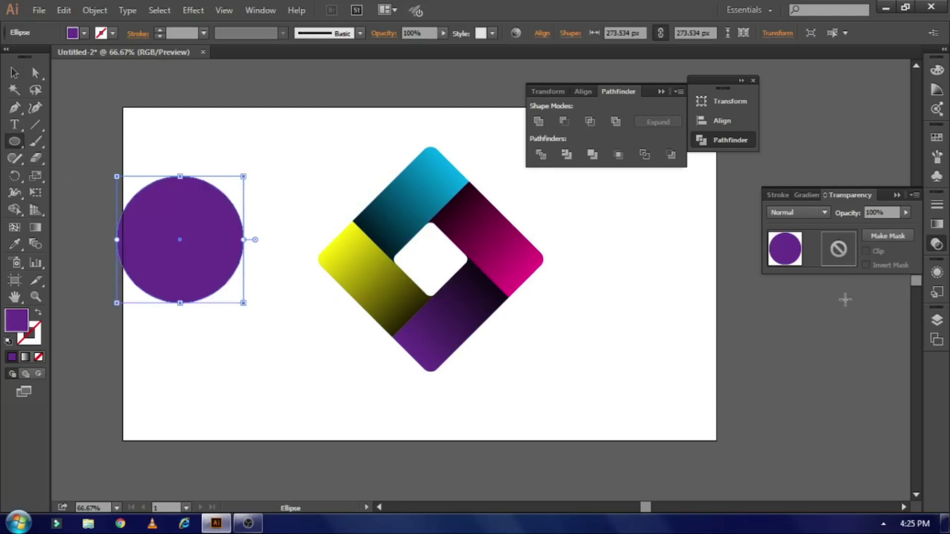
pyautogui.click(937, 225)
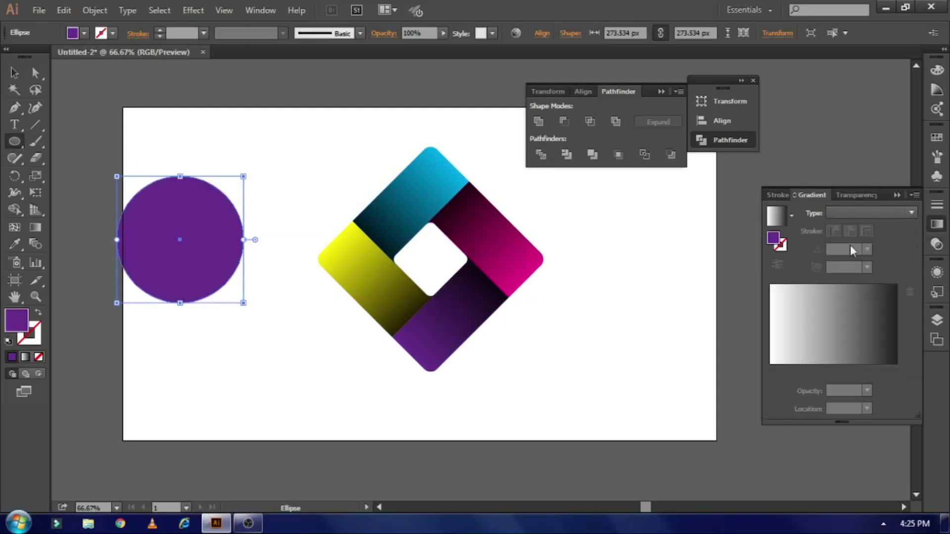
pyautogui.click(832, 331)
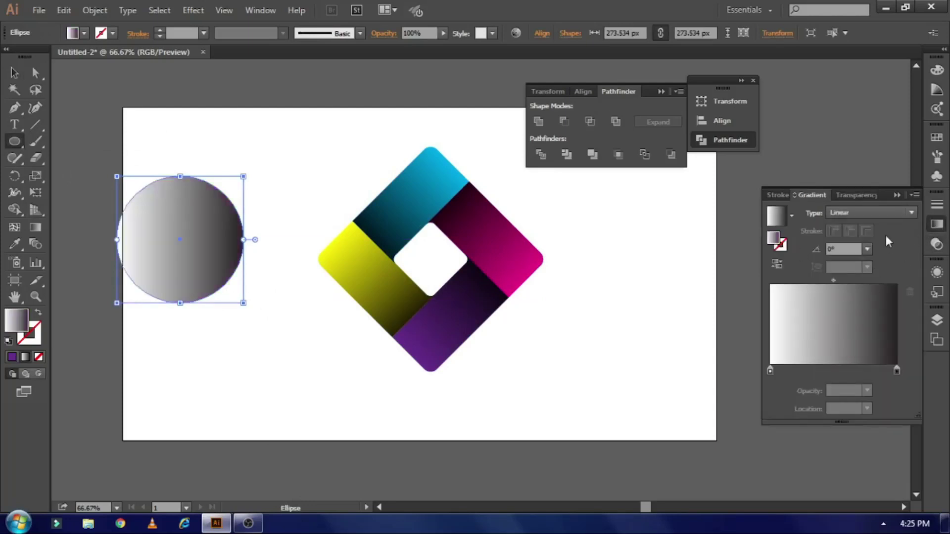
pyautogui.click(880, 213)
pyautogui.click(851, 236)
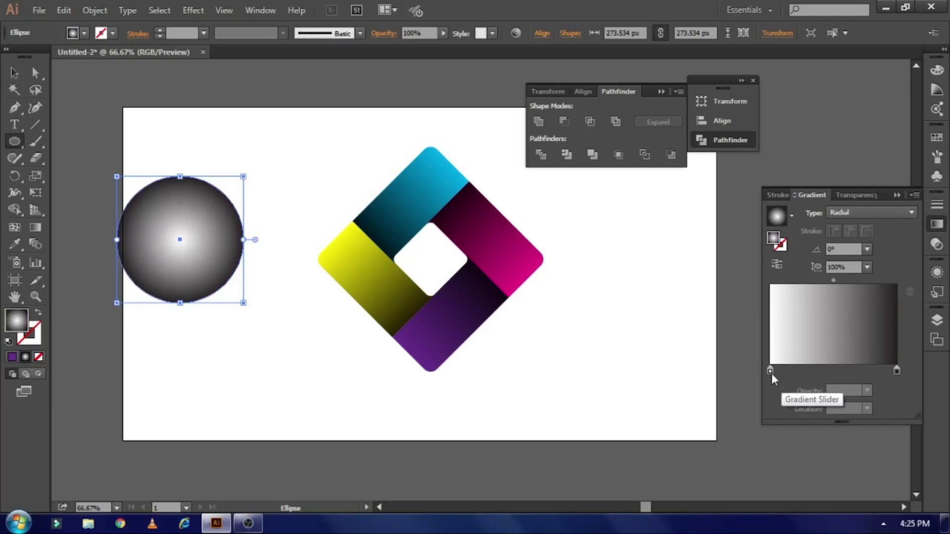
# Swap the circle's gradient stops so black is at the centre and white at the edge
pyautogui.click(792, 217)
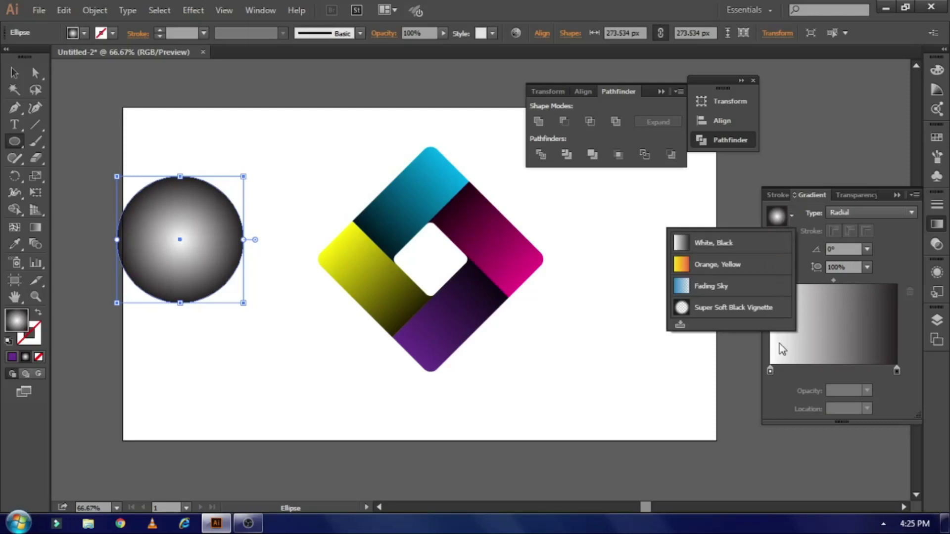
pyautogui.click(773, 371)
pyautogui.moveTo(770, 372); pyautogui.dragTo(822, 373)
pyautogui.moveTo(894, 373)
pyautogui.mouseDown()
pyautogui.moveTo(782, 373)
pyautogui.moveTo(912, 377)
pyautogui.mouseUp()
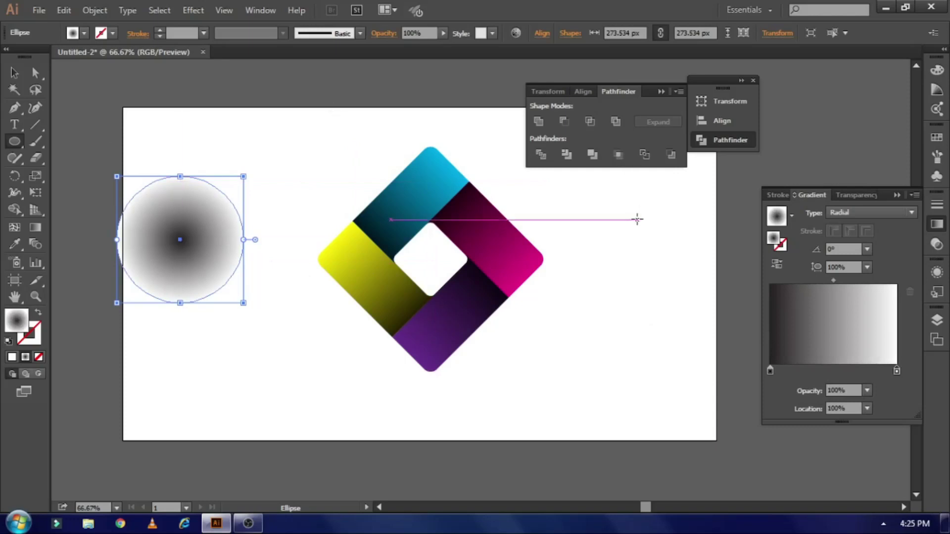
# Try a solid purple fill on the circle and reapply its radial gradient
pyautogui.click(84, 34)
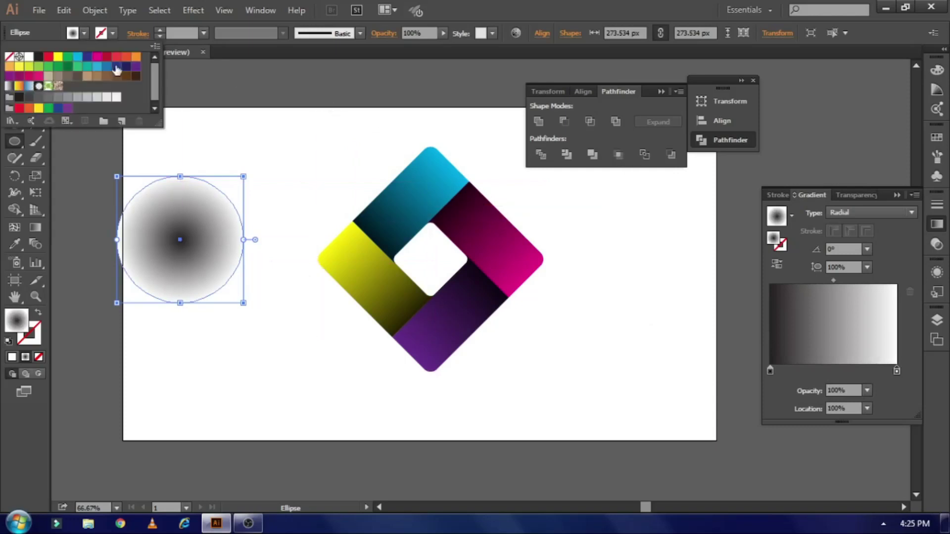
pyautogui.click(136, 67)
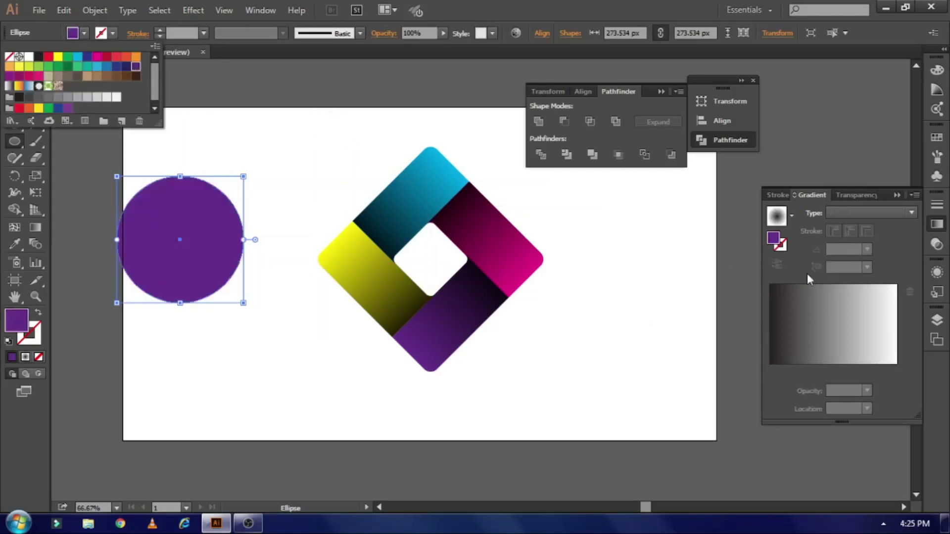
pyautogui.click(880, 280)
pyautogui.click(825, 357)
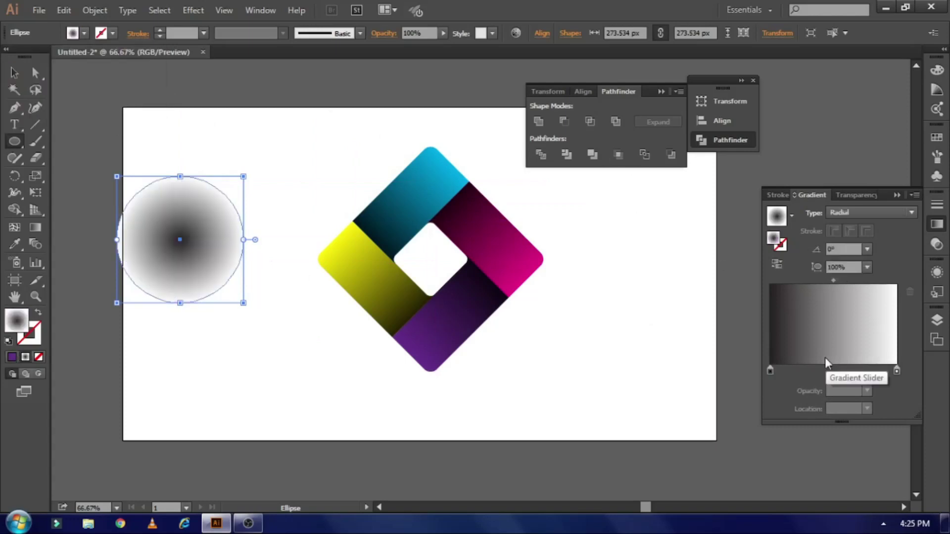
# Set the circle's centre gradient stop to purple and the white outer stop's opacity to 0%
pyautogui.doubleClick(769, 371)
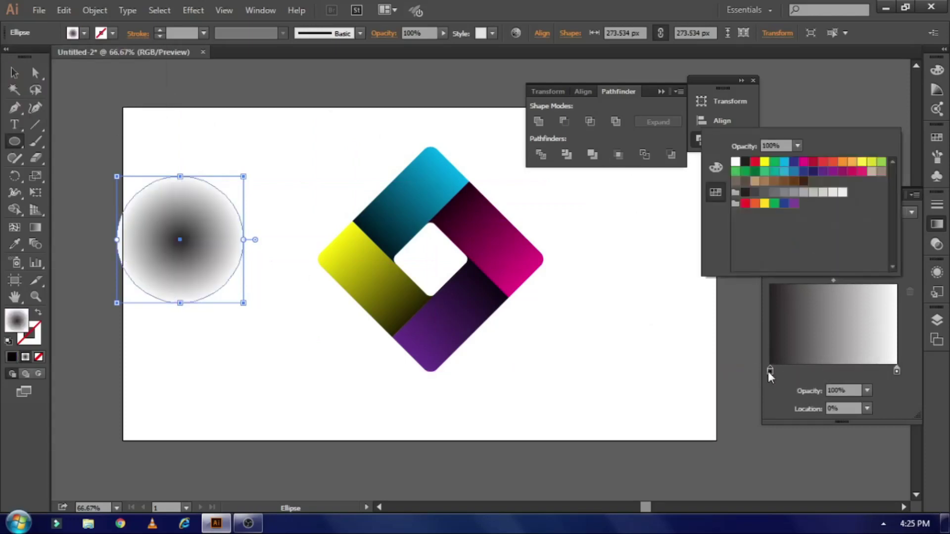
pyautogui.click(822, 173)
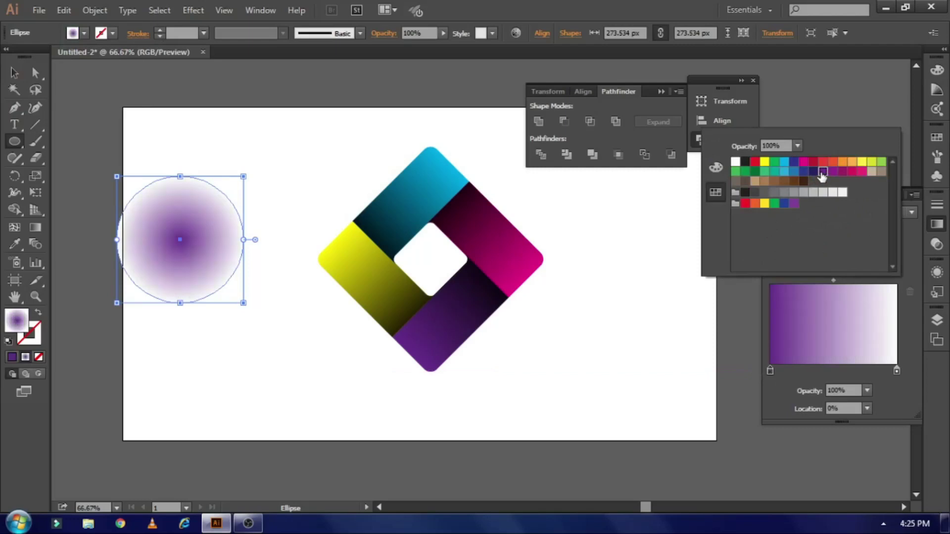
pyautogui.click(12, 67)
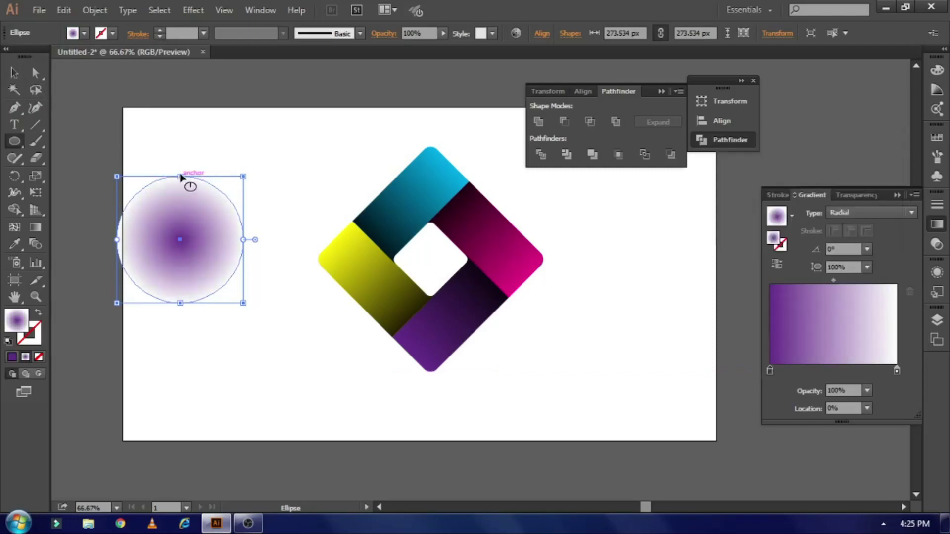
pyautogui.doubleClick(896, 371)
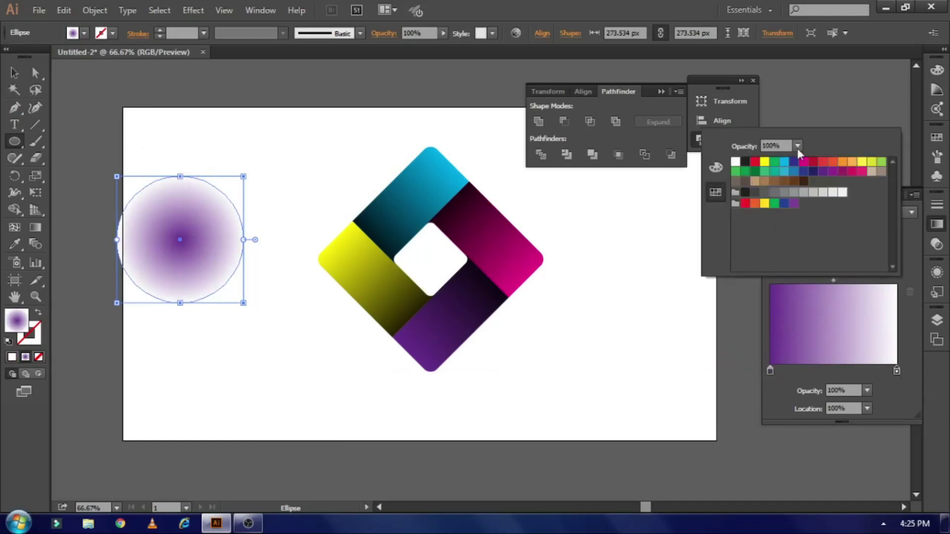
pyautogui.click(797, 146)
pyautogui.click(820, 165)
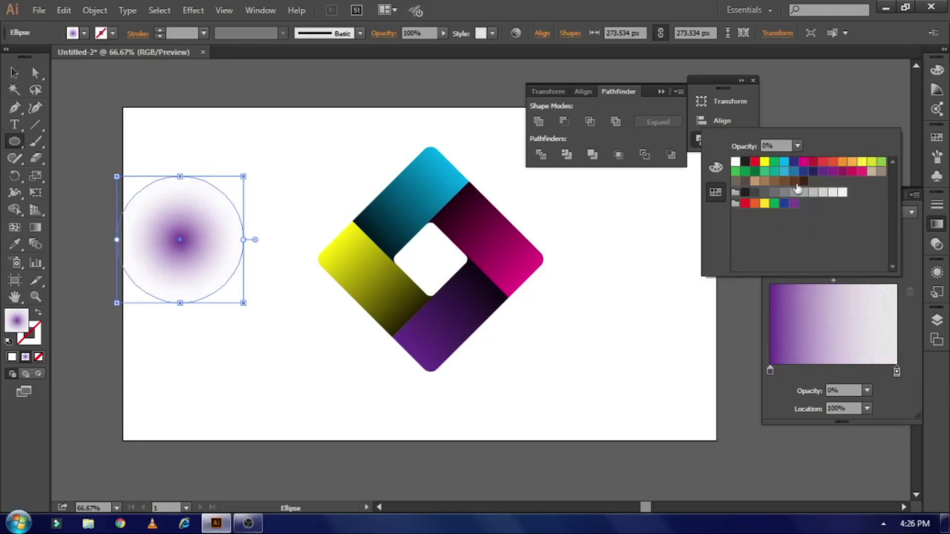
pyautogui.click(187, 311)
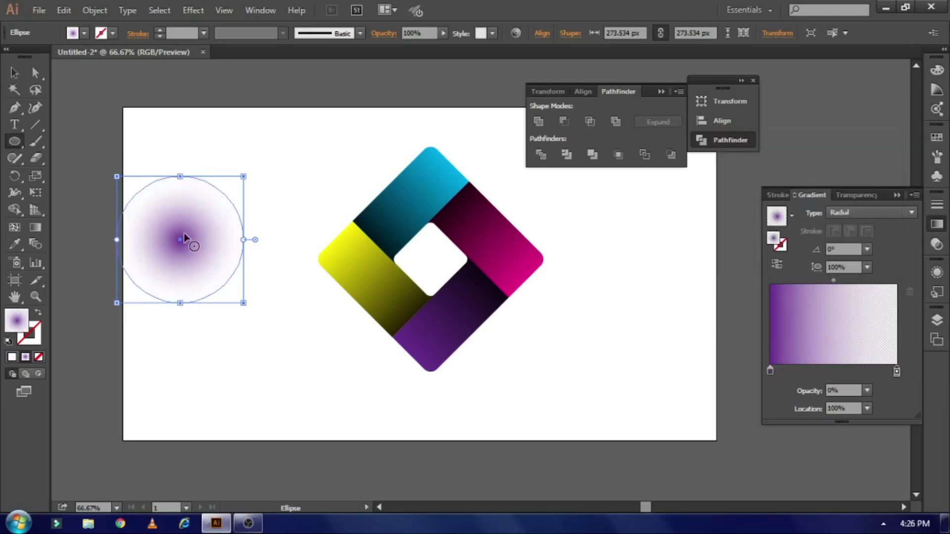
# Squash the gradient circle vertically into a thin ellipse about 27 px high
pyautogui.moveTo(181, 176)
pyautogui.mouseDown()
pyautogui.moveTo(178, 298)
pyautogui.moveTo(332, 389)
pyautogui.moveTo(393, 403)
pyautogui.moveTo(361, 397)
pyautogui.mouseUp()
pyautogui.hotkey('ctrl', 'z')
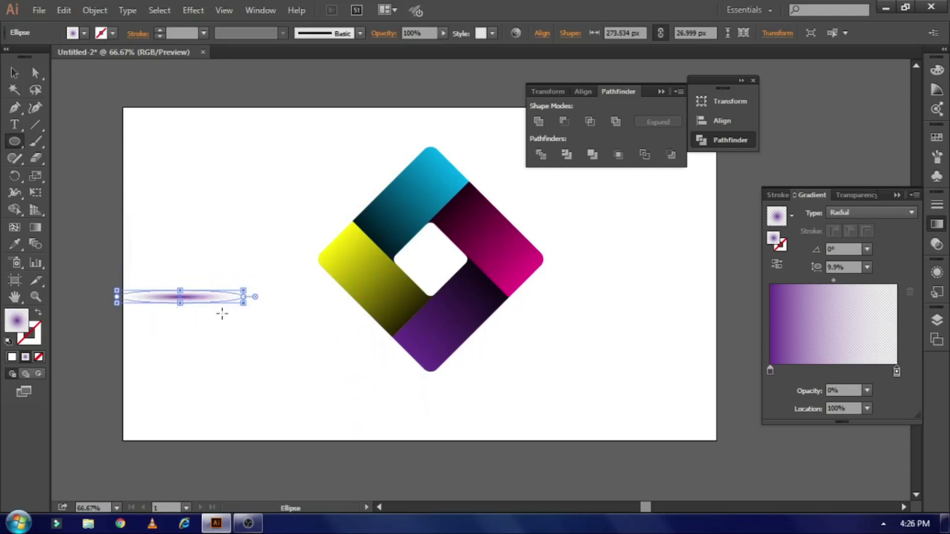
# Move the gradient ellipse centrally beneath the diamond and enlarge it proportionally to about 365 × 36 px
pyautogui.click(14, 73)
pyautogui.click(164, 248)
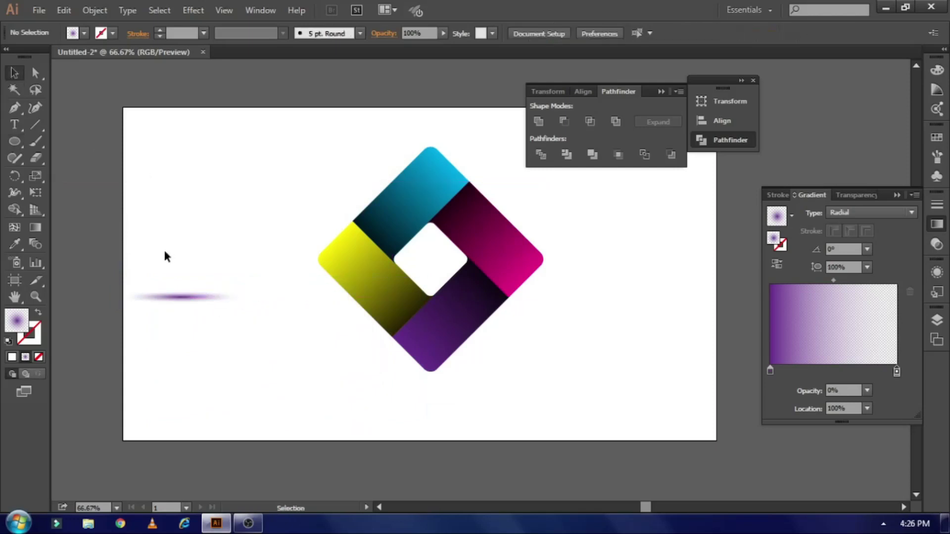
pyautogui.moveTo(177, 278); pyautogui.dragTo(440, 390)
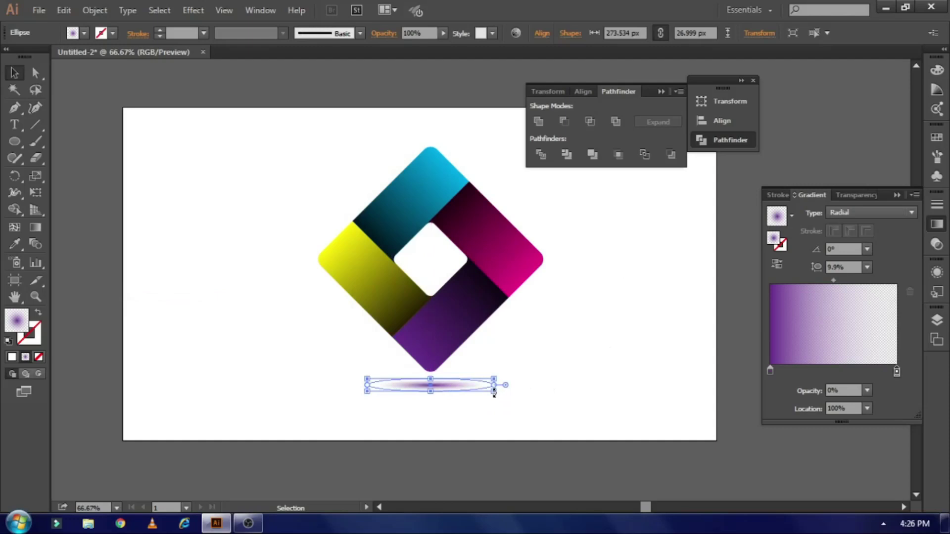
pyautogui.moveTo(495, 395); pyautogui.dragTo(515, 412)
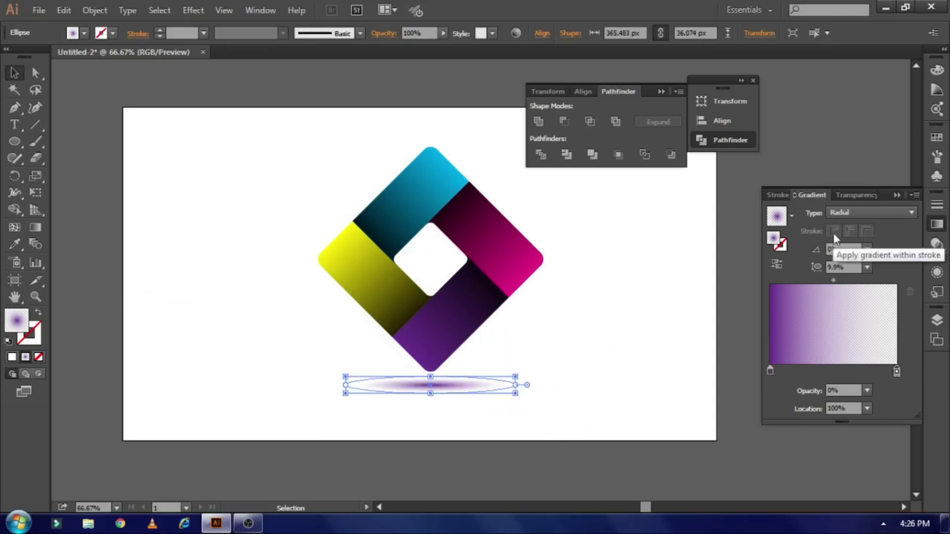
# Set the shadow ellipse's blending mode to Screen and deselect it
pyautogui.click(937, 244)
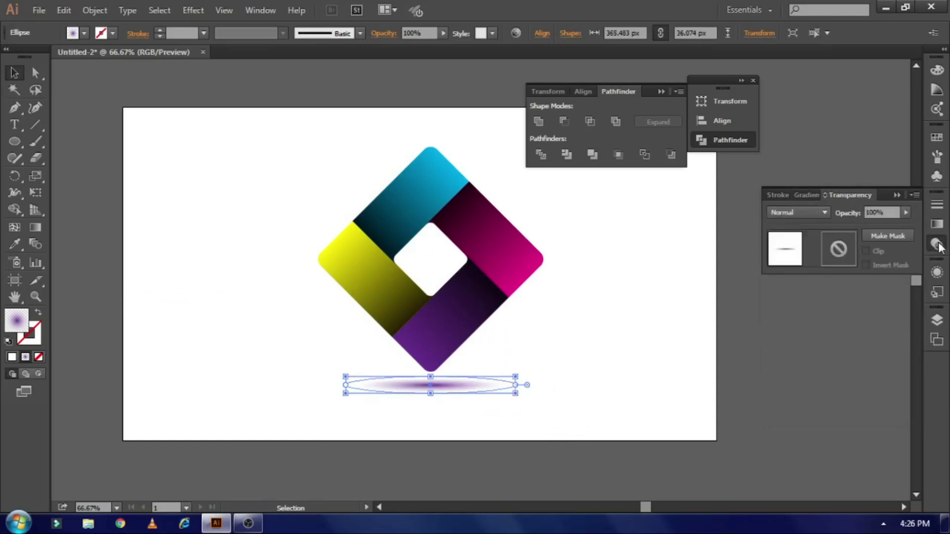
pyautogui.click(824, 213)
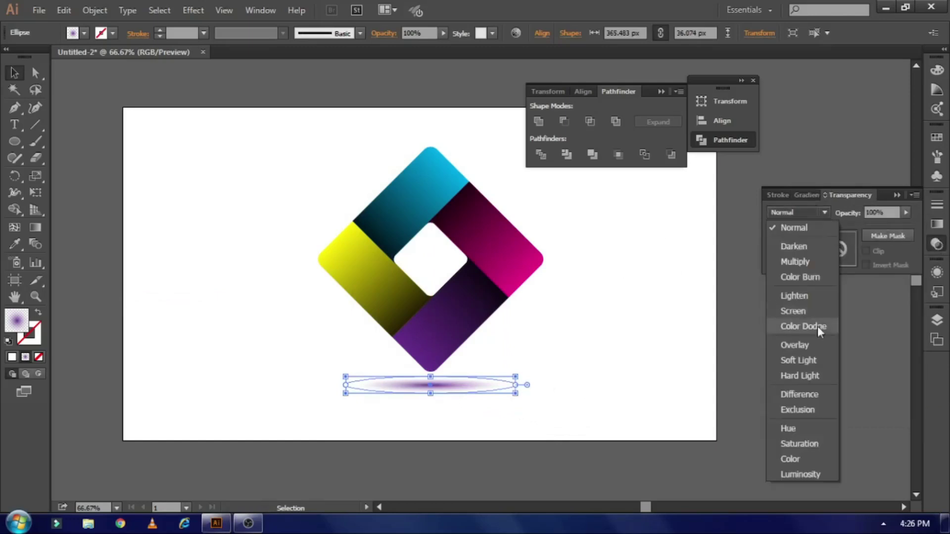
pyautogui.click(795, 309)
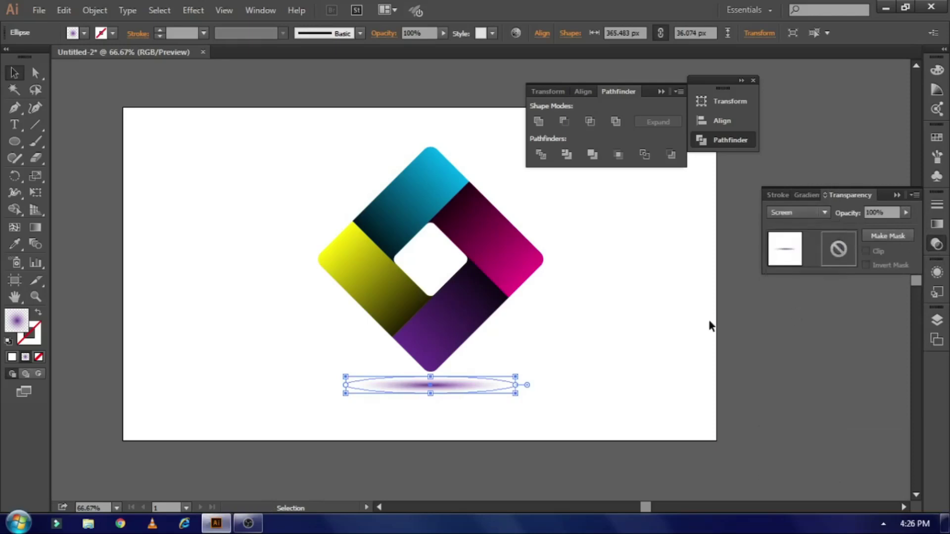
pyautogui.click(225, 322)
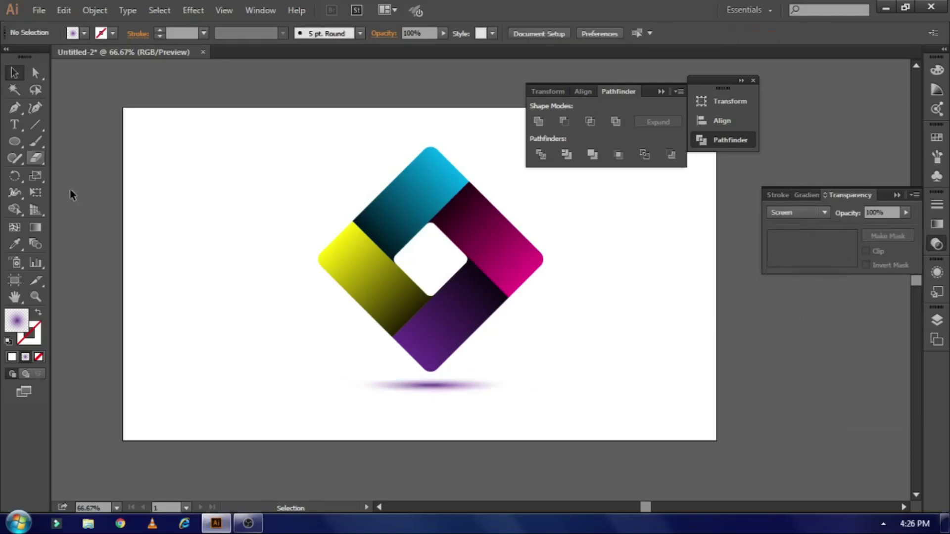
# Draw a 1280 × 720 px rectangle covering the whole artboard
pyautogui.click(15, 142)
pyautogui.click(46, 143)
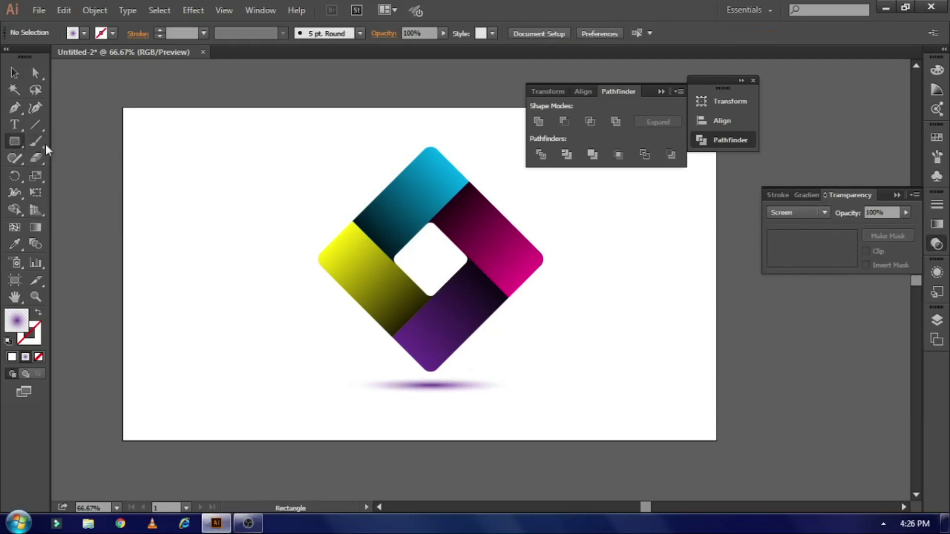
pyautogui.moveTo(124, 108)
pyautogui.mouseDown()
pyautogui.moveTo(147, 147)
pyautogui.moveTo(488, 360)
pyautogui.moveTo(738, 449)
pyautogui.moveTo(716, 440)
pyautogui.mouseUp()
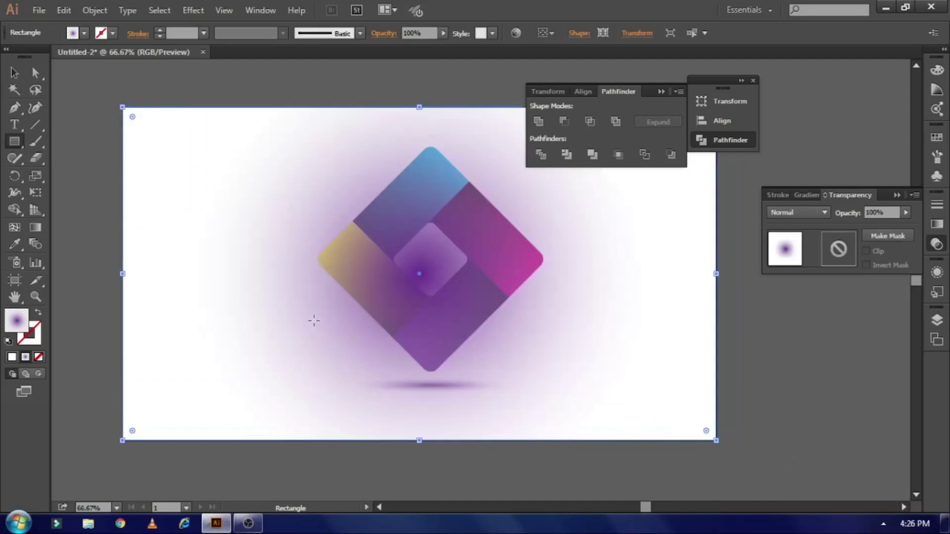
# Set the opacity of the white outer stop in the rectangle's radial gradient to 100%
pyautogui.click(14, 72)
pyautogui.click(85, 33)
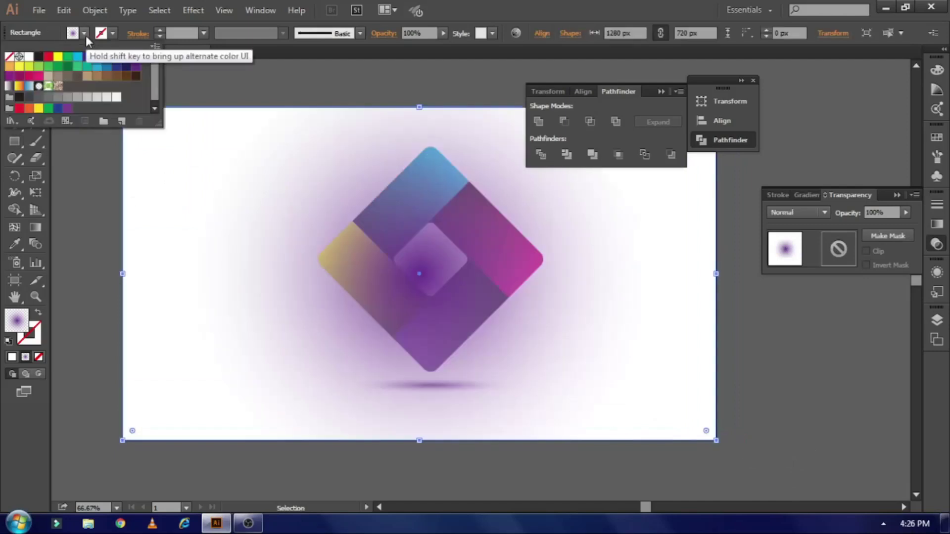
pyautogui.click(936, 232)
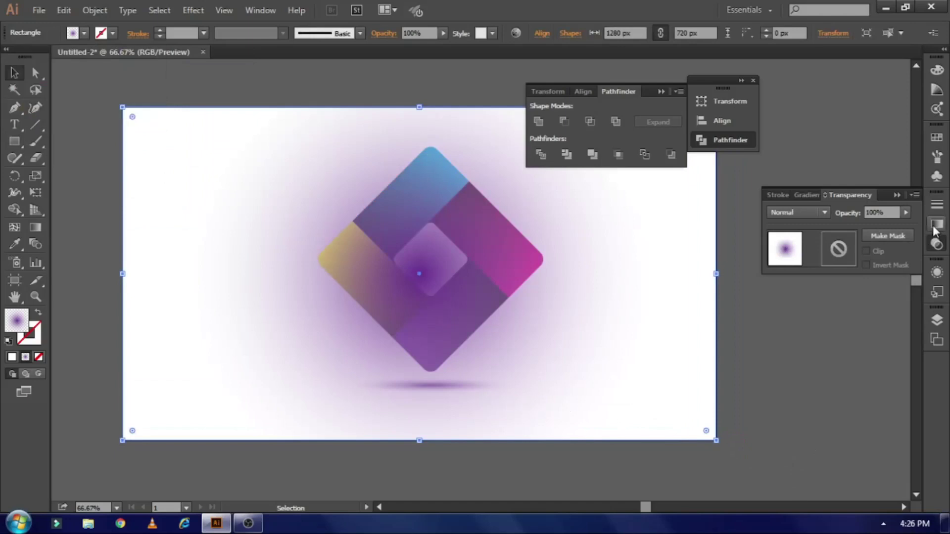
pyautogui.click(936, 227)
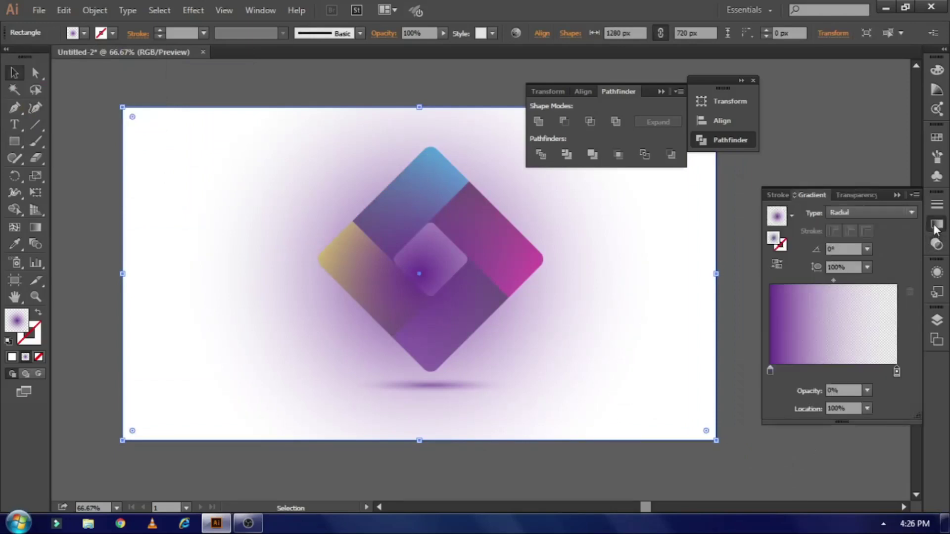
pyautogui.doubleClick(896, 371)
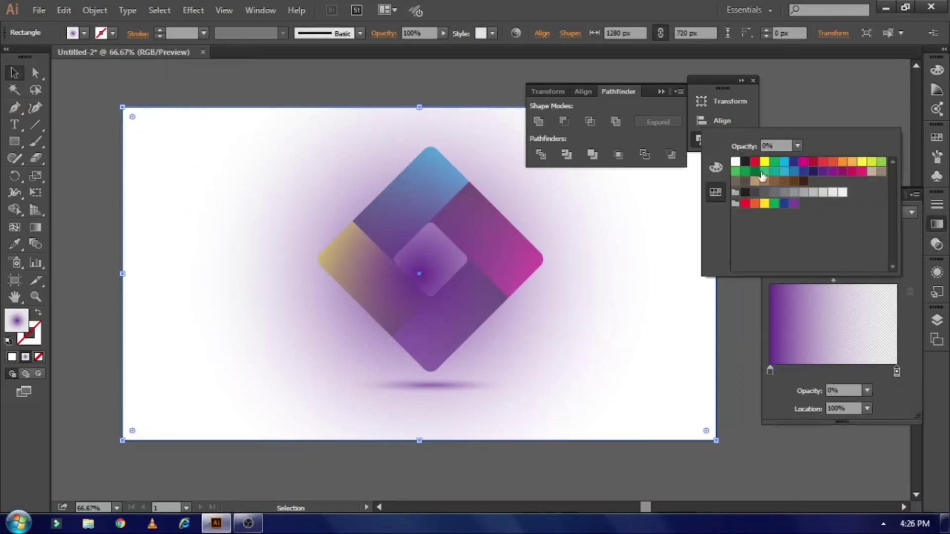
pyautogui.click(796, 146)
pyautogui.click(805, 312)
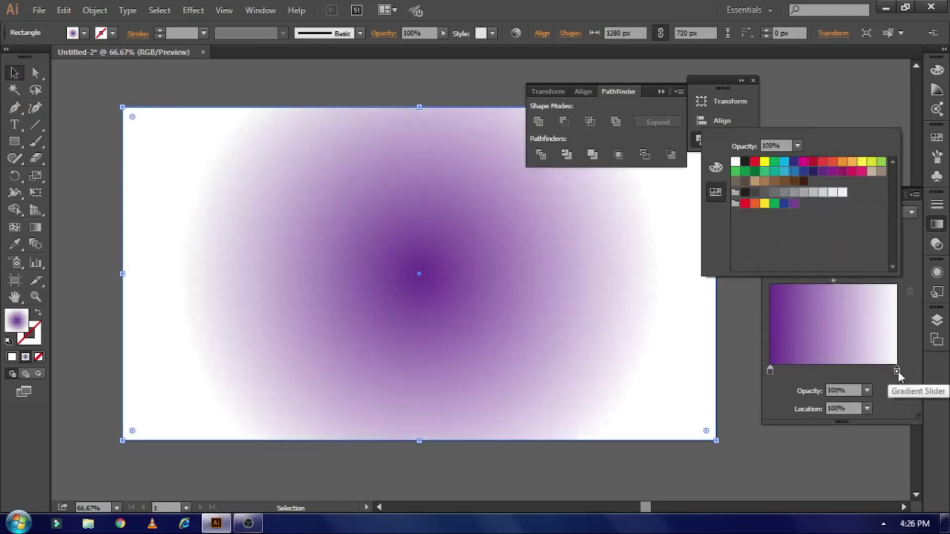
# Swap the rectangle's gradient stops so white is at the centre, and recolour the outer stop cyan
pyautogui.click(769, 371)
pyautogui.moveTo(770, 371); pyautogui.dragTo(748, 379)
pyautogui.moveTo(859, 372); pyautogui.dragTo(901, 370)
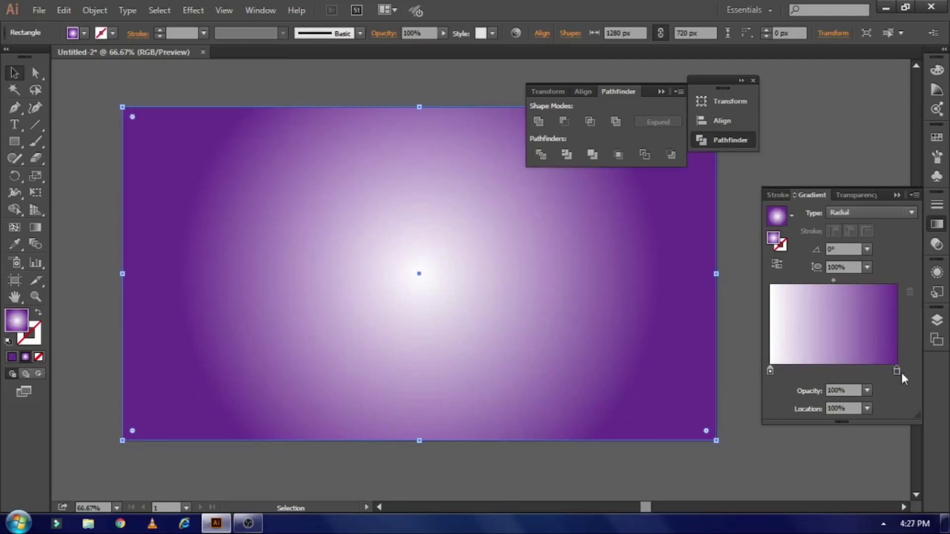
pyautogui.doubleClick(896, 371)
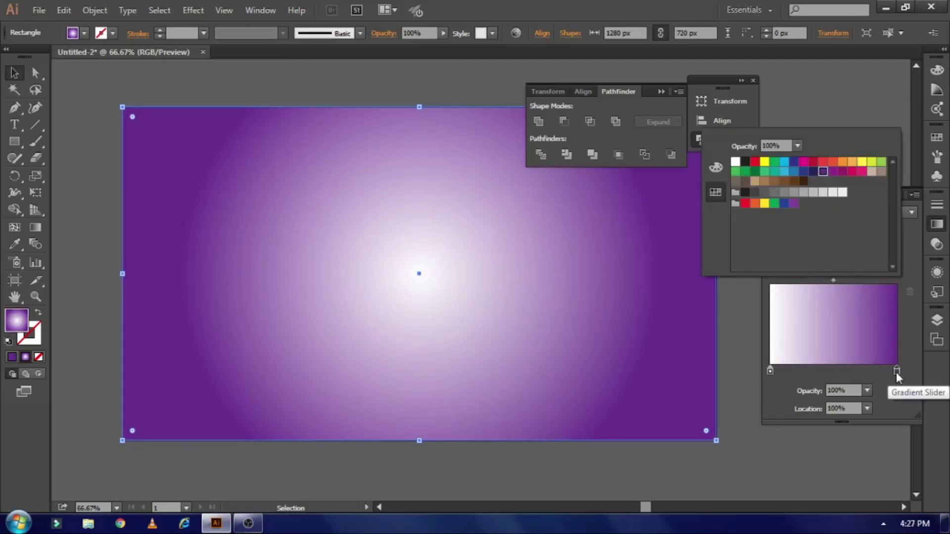
pyautogui.click(785, 170)
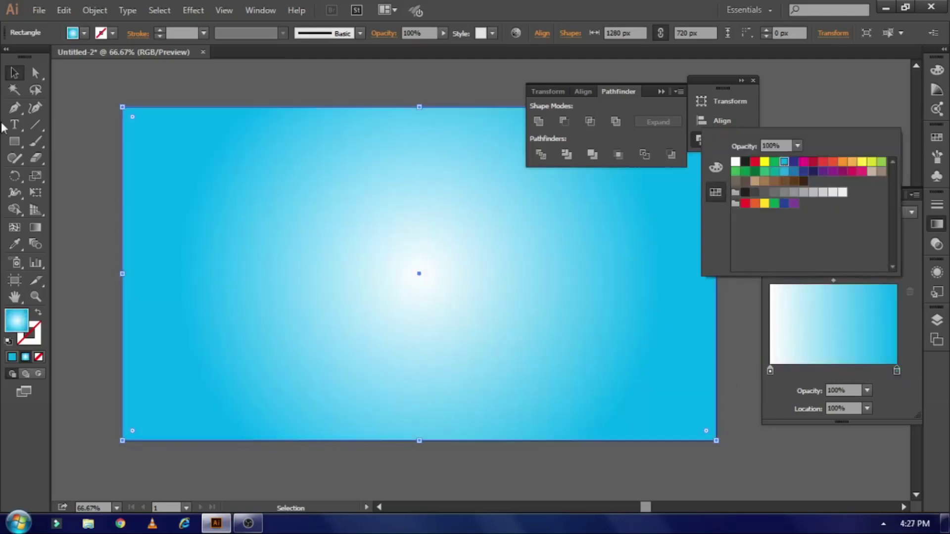
# Send the cyan gradient rectangle to the back, behind the diamond logo and its shadow
pyautogui.click(14, 73)
pyautogui.rightClick(345, 232)
pyautogui.moveTo(383, 432)
pyautogui.click(527, 479)
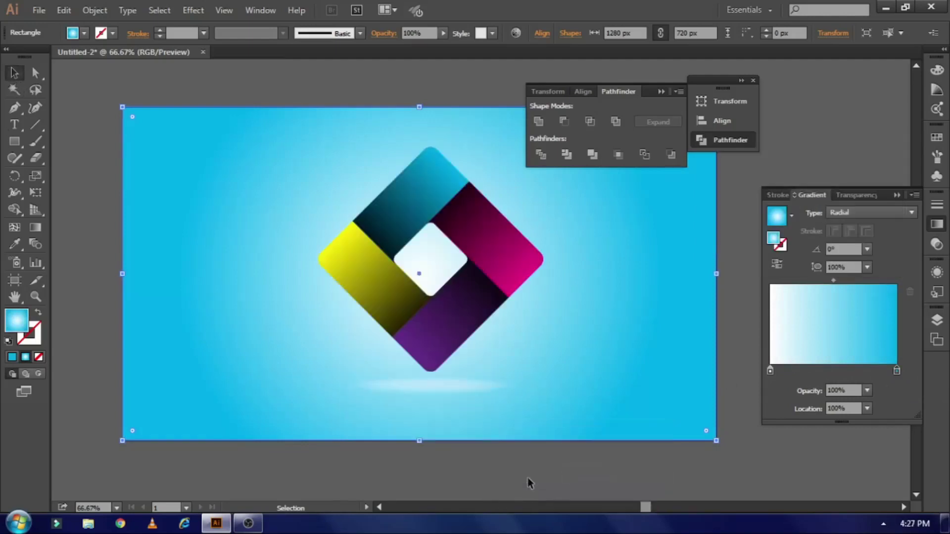
pyautogui.click(455, 470)
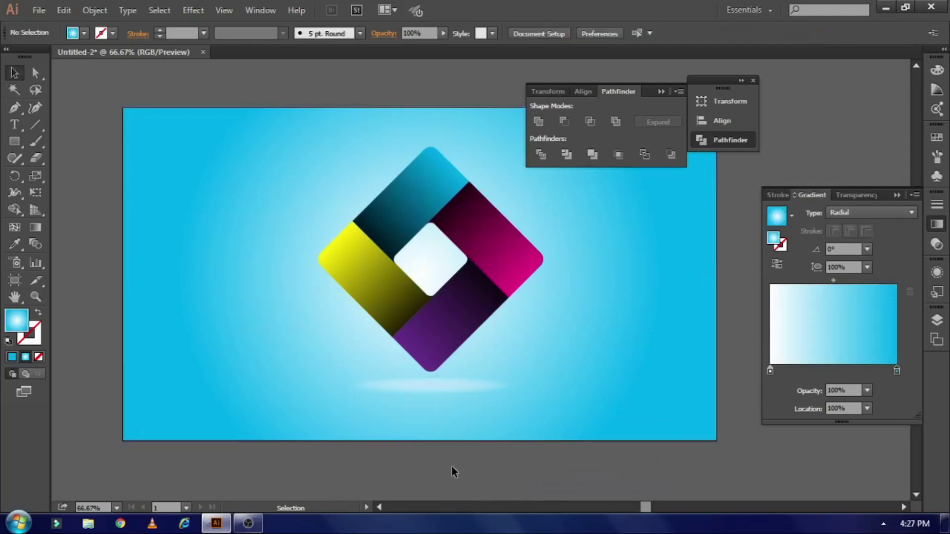
# Shift the shadow ellipse's gradient midpoint to about 70% and set its centre stop to black
pyautogui.click(434, 392)
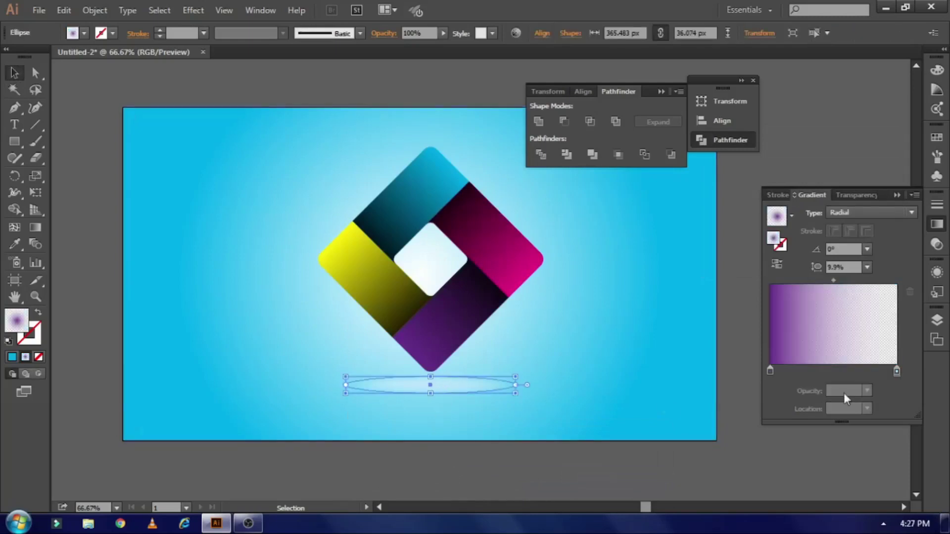
pyautogui.moveTo(832, 280); pyautogui.dragTo(859, 287)
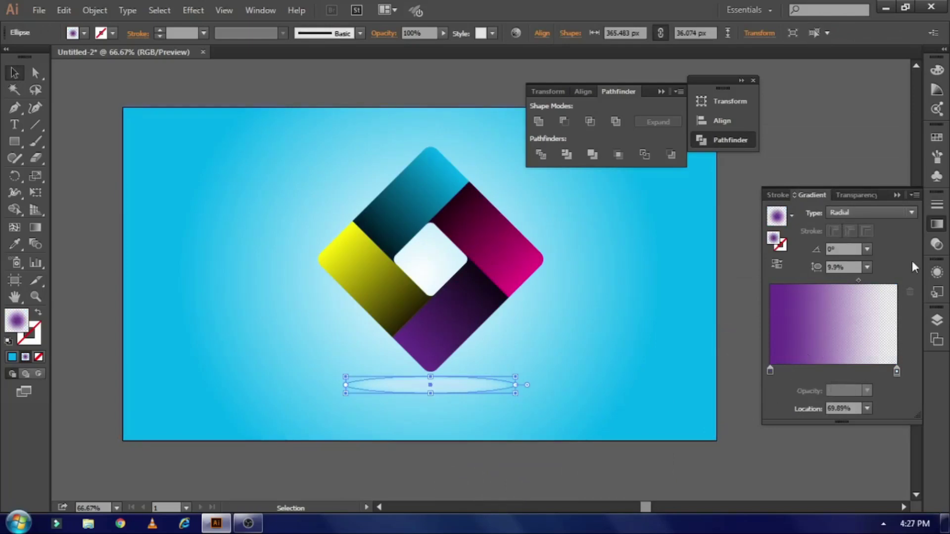
pyautogui.doubleClick(770, 371)
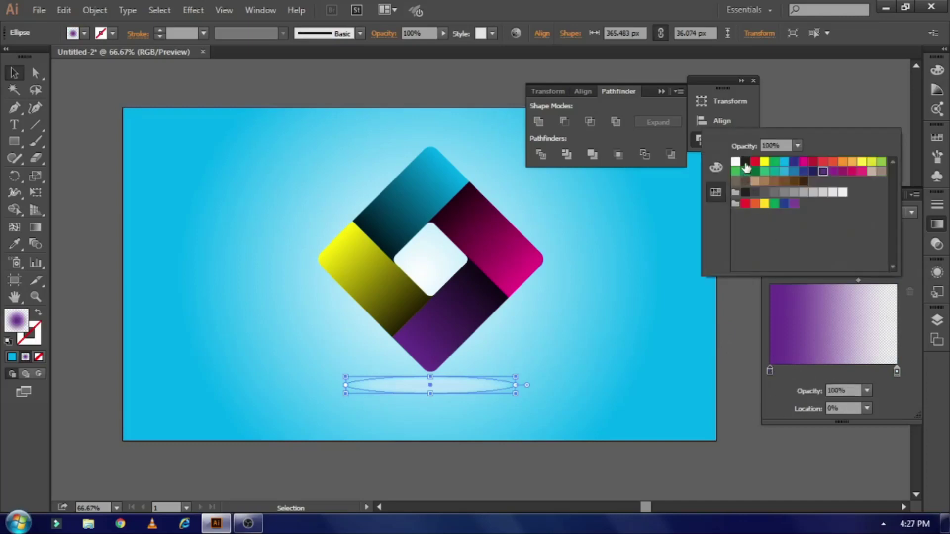
pyautogui.click(745, 162)
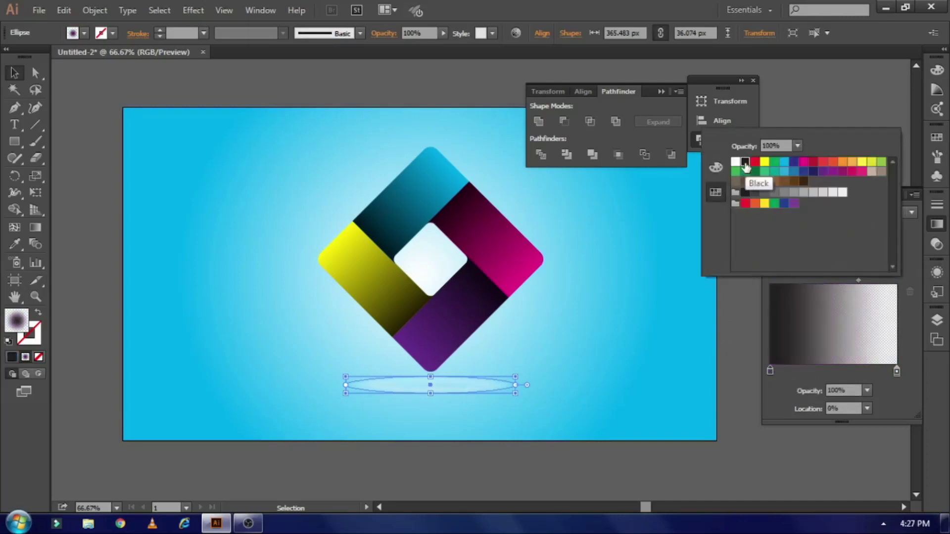
# Bring the shadow ellipse to the front of the artwork
pyautogui.click(460, 385)
pyautogui.rightClick(471, 392)
pyautogui.moveTo(507, 336)
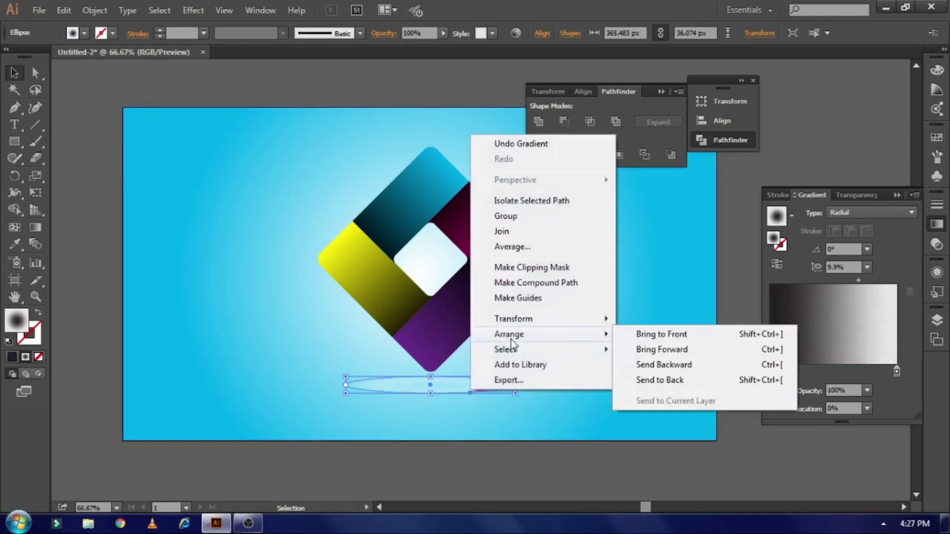
pyautogui.click(653, 342)
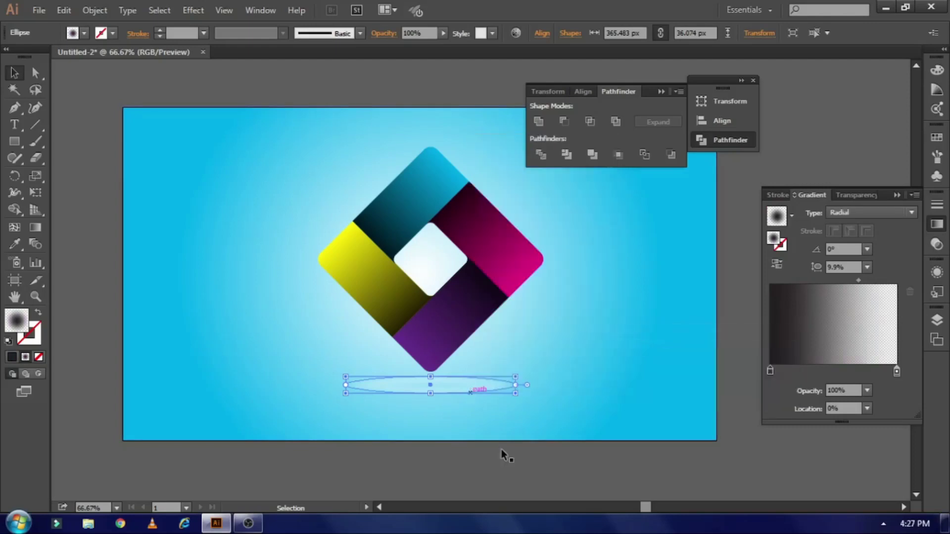
# Send the background rectangle to the back again and deselect it
pyautogui.click(453, 464)
pyautogui.rightClick(565, 429)
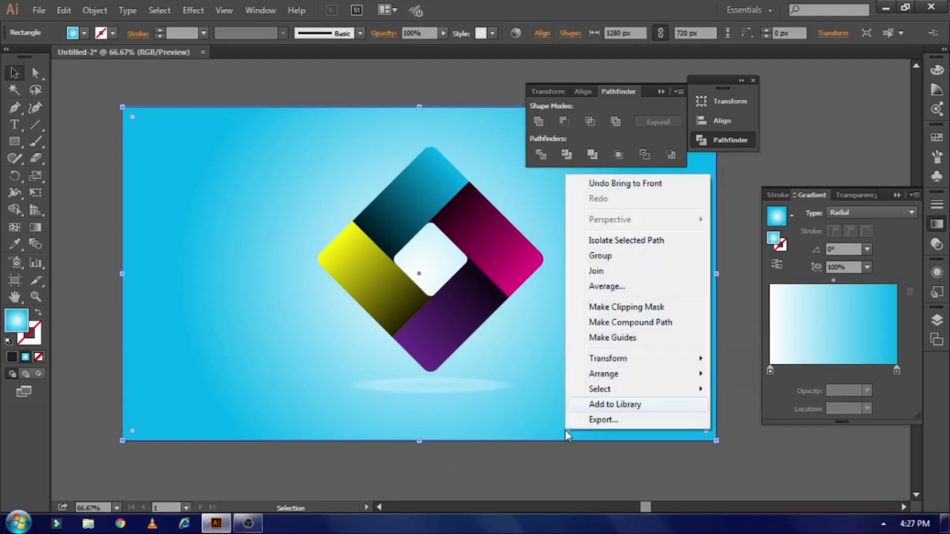
pyautogui.moveTo(618, 374)
pyautogui.click(722, 420)
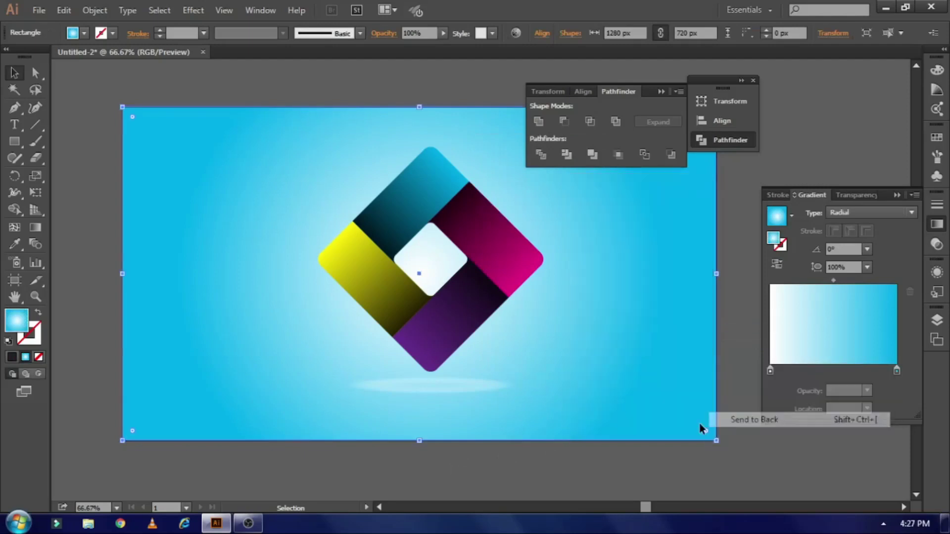
pyautogui.click(536, 470)
# Set the shadow ellipse's blending mode to Multiply
pyautogui.click(437, 389)
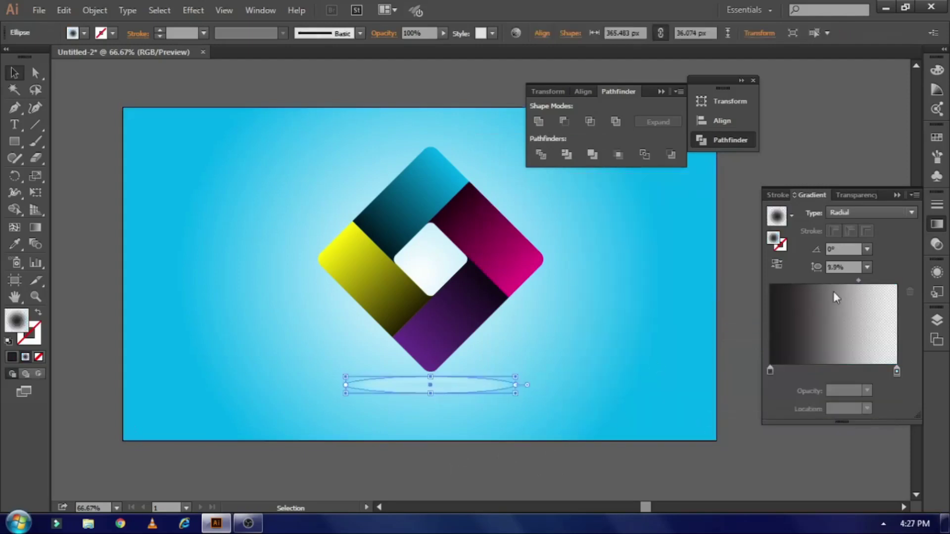
pyautogui.click(936, 244)
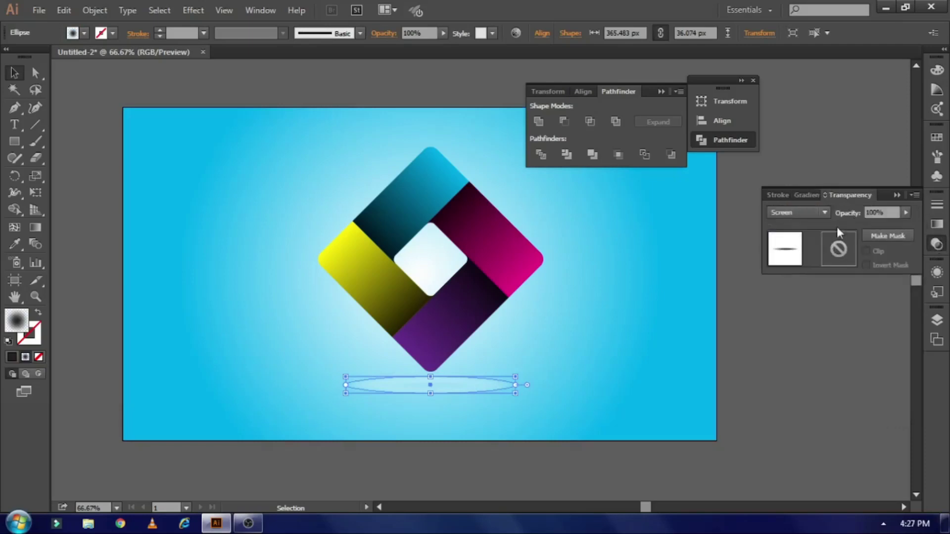
pyautogui.click(823, 217)
pyautogui.click(802, 267)
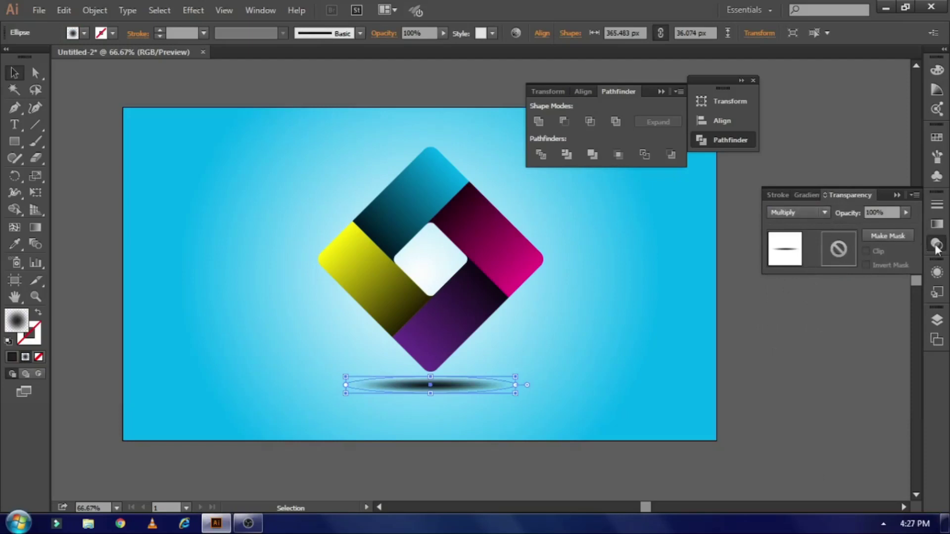
# Set the shadow ellipse's gradient midpoint to about 47% and its centre stop to purple
pyautogui.click(936, 224)
pyautogui.moveTo(859, 281); pyautogui.dragTo(829, 285)
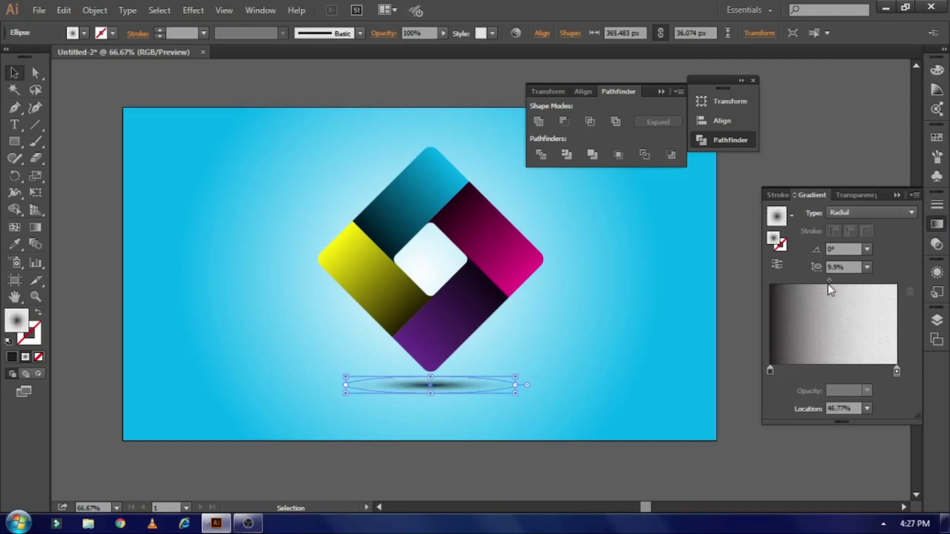
pyautogui.doubleClick(770, 371)
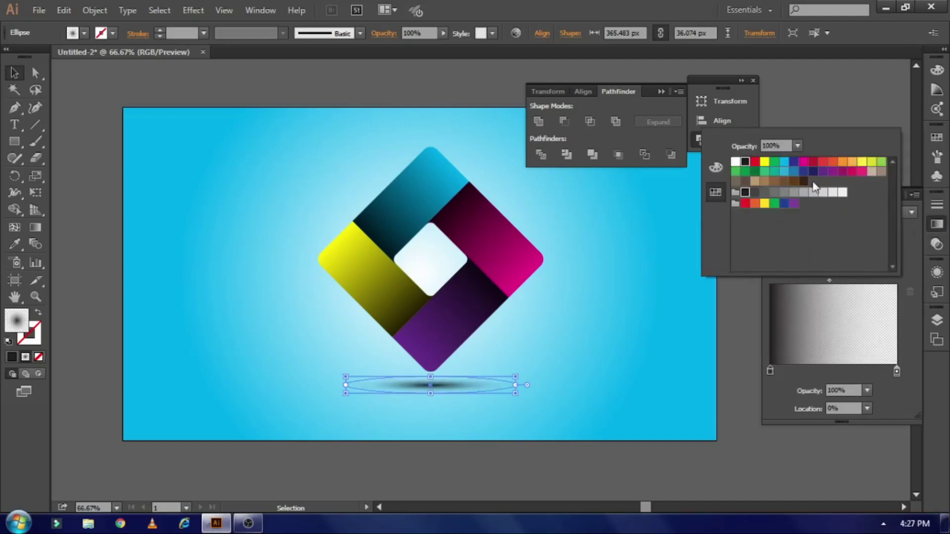
pyautogui.click(813, 173)
pyautogui.click(822, 173)
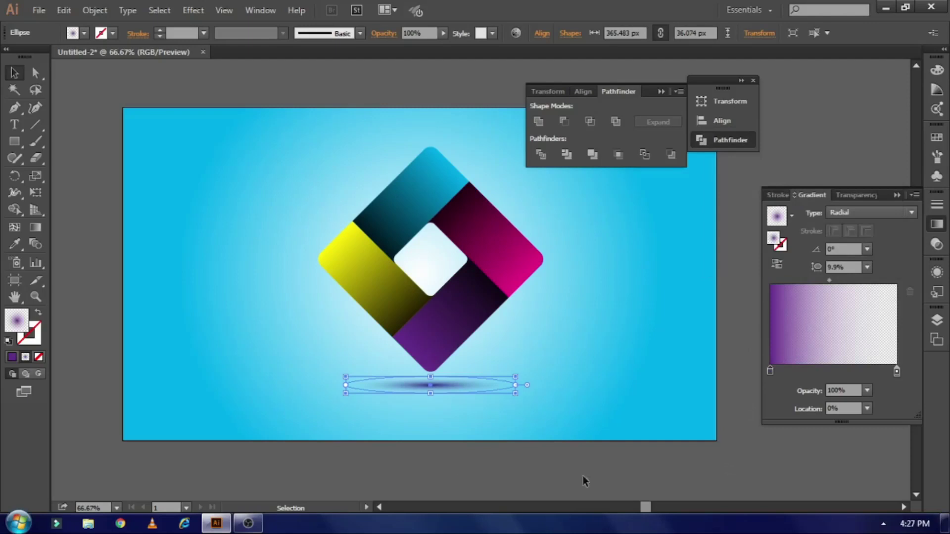
pyautogui.click(397, 480)
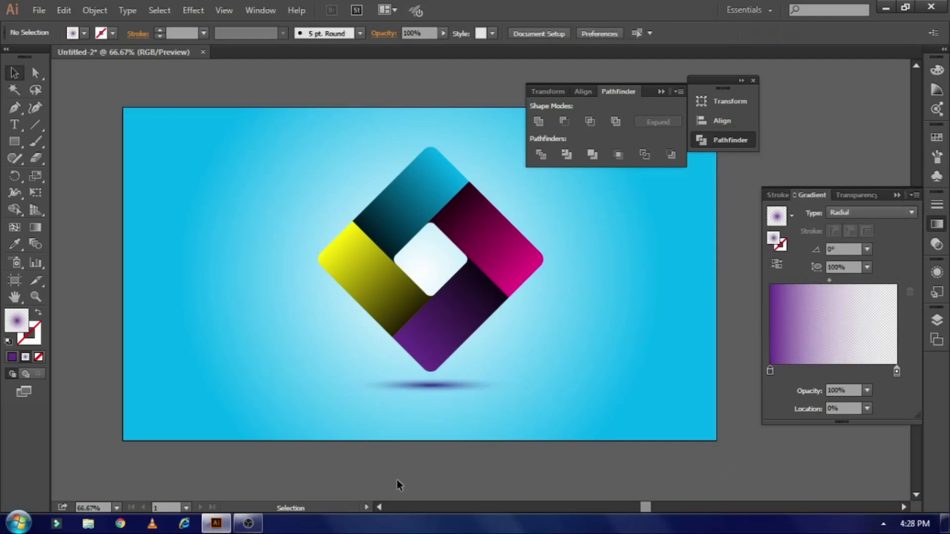
# Nudge the shadow ellipse slightly upward so it sits directly under the diamond's lowest corner
pyautogui.click(429, 387)
pyautogui.moveTo(430, 389); pyautogui.dragTo(439, 389)
pyautogui.press('Up')
pyautogui.press('Up')
pyautogui.press('Up')
pyautogui.press('Up')
pyautogui.press('Up')
pyautogui.press('Up')
pyautogui.press('Up')
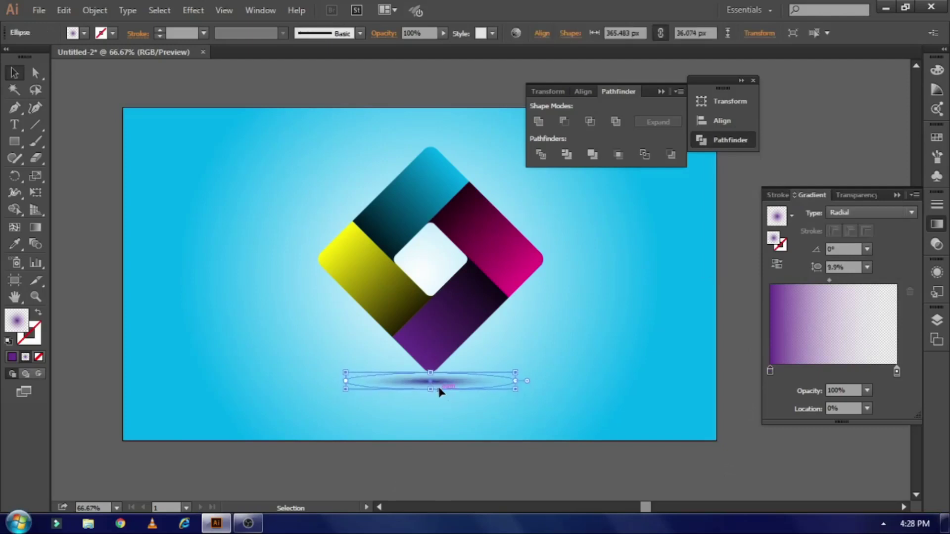
# Try to paste a copy of the diamond blocks in front and reflect it across the horizontal axis
pyautogui.click(414, 458)
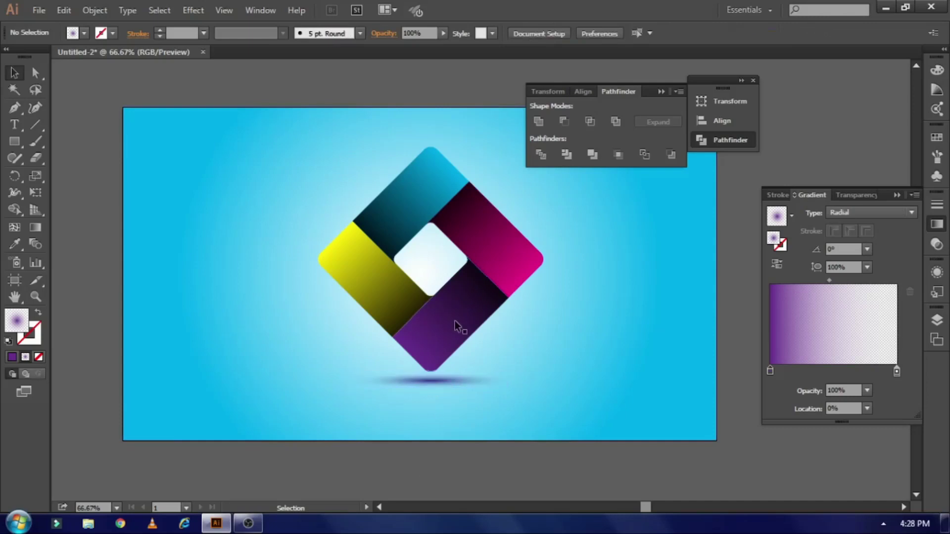
pyautogui.click(471, 326)
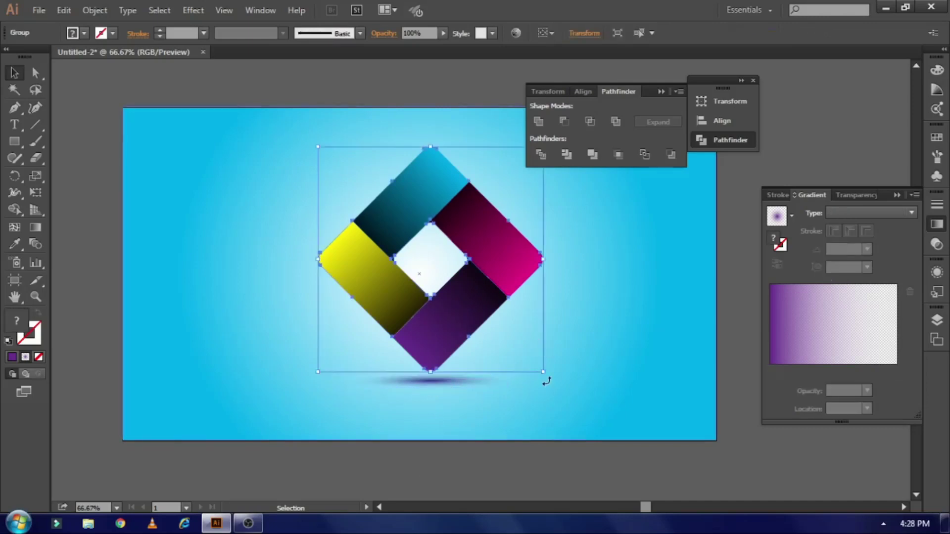
pyautogui.press('a')
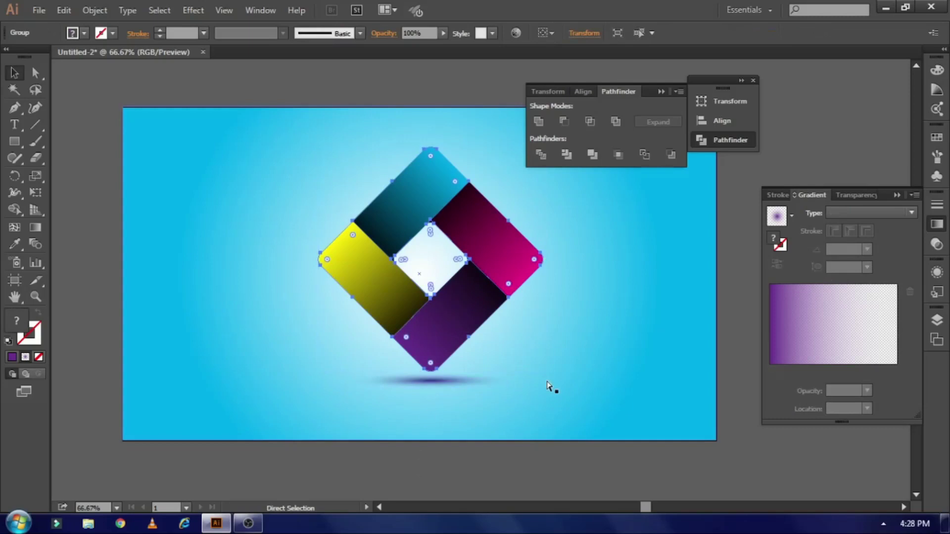
pyautogui.press('v')
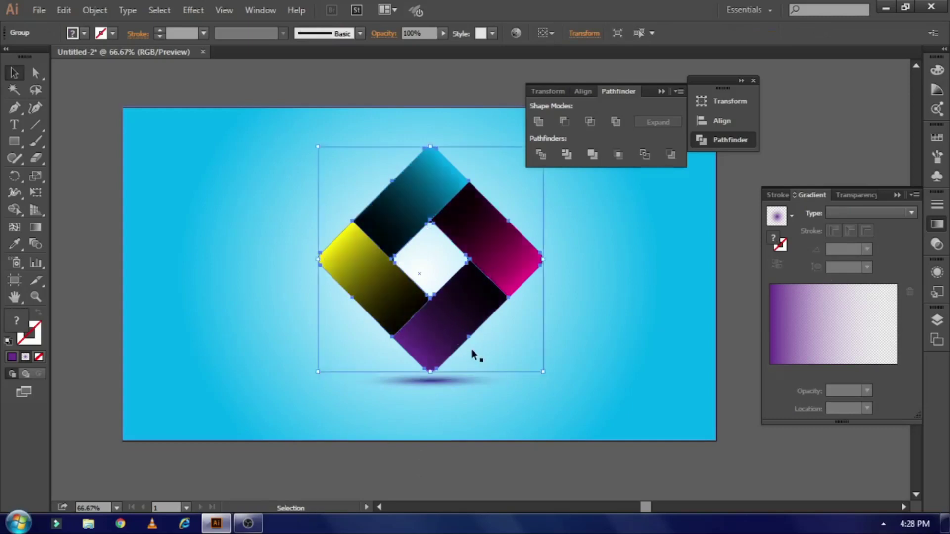
pyautogui.rightClick(460, 336)
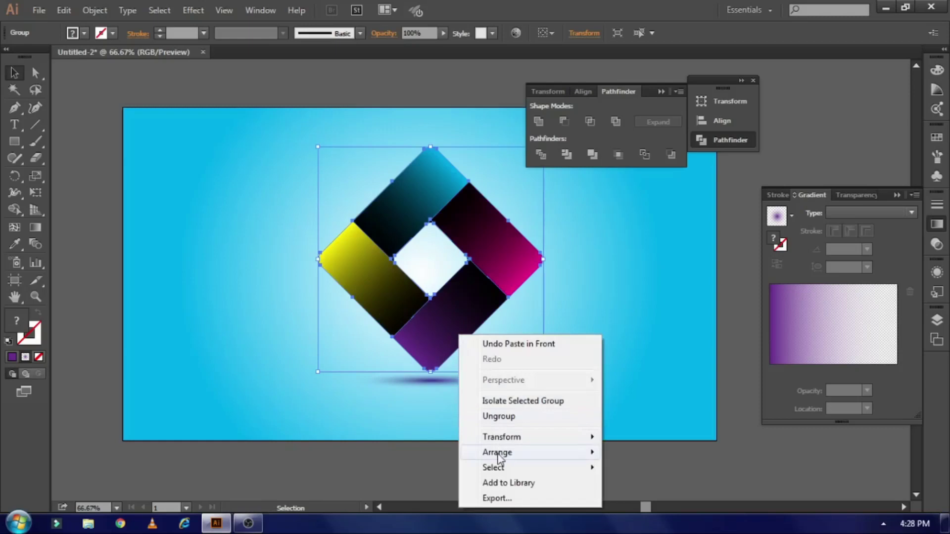
pyautogui.moveTo(500, 438)
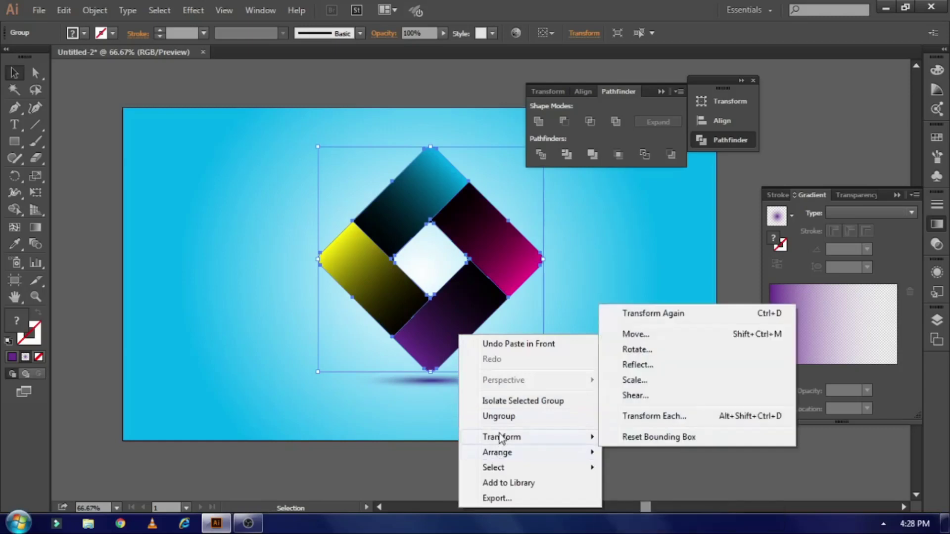
pyautogui.click(651, 366)
pyautogui.click(384, 189)
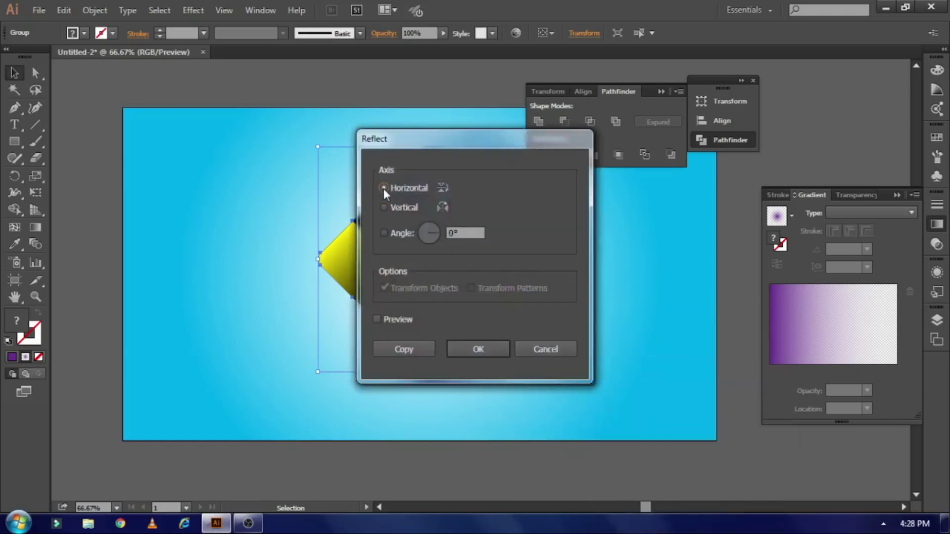
pyautogui.click(476, 350)
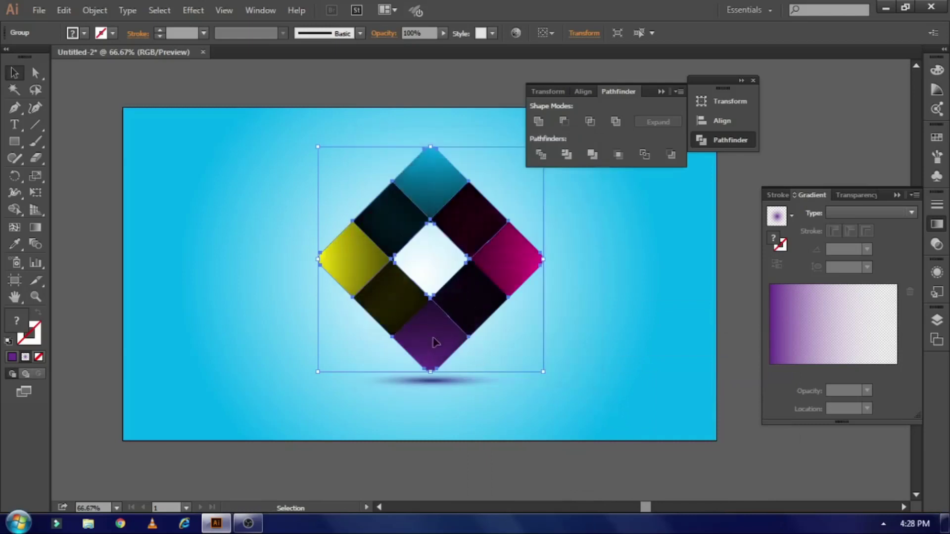
# Undo the move, reflection and pasting of the copied blocks
pyautogui.moveTo(437, 348); pyautogui.dragTo(430, 493)
pyautogui.scroll(-3, 435, 470)
pyautogui.press('a')
pyautogui.hotkey('ctrl', 'z')
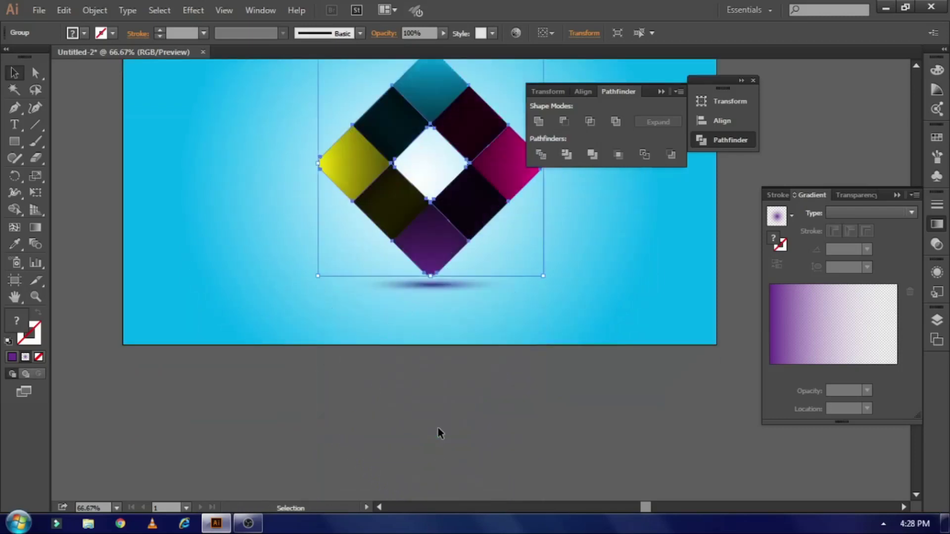
pyautogui.hotkey('ctrl', 'z')
pyautogui.hotkey('ctrl', 'z')
pyautogui.scroll(3, 411, 434)
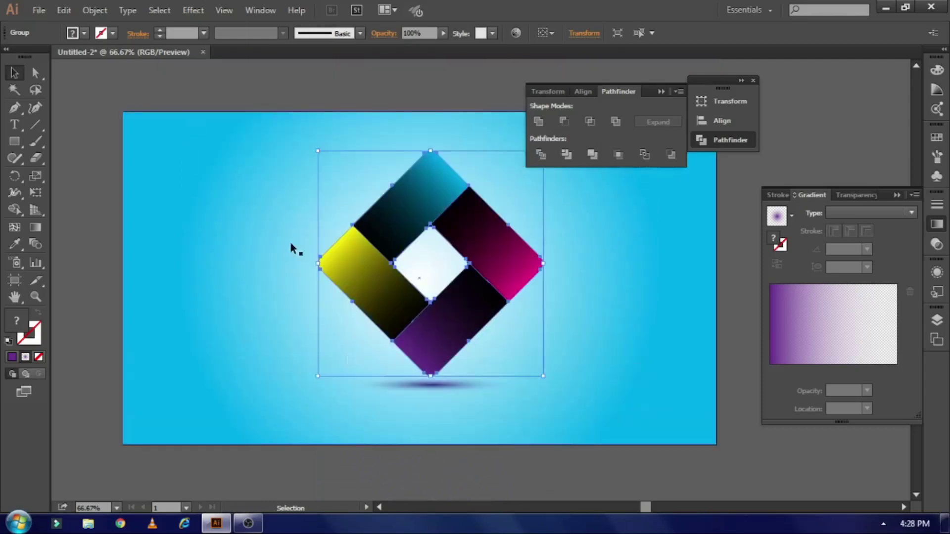
pyautogui.click(288, 218)
pyautogui.hotkey('ctrl', 'z')
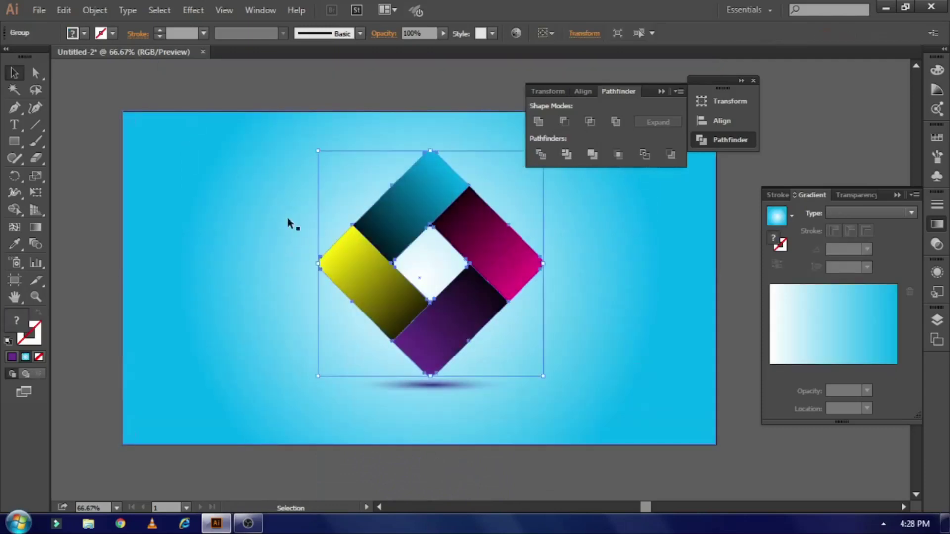
# Move the background rectangle down clear of the logo and group all the diamond's blocks together
pyautogui.moveTo(286, 165); pyautogui.dragTo(298, 174)
pyautogui.moveTo(297, 261); pyautogui.dragTo(297, 465)
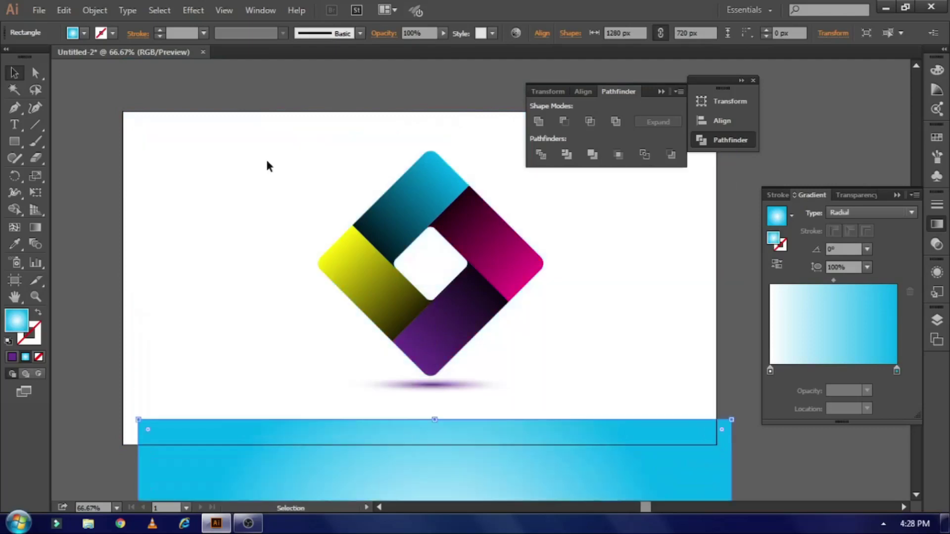
pyautogui.moveTo(266, 159); pyautogui.dragTo(538, 319)
pyautogui.rightClick(476, 275)
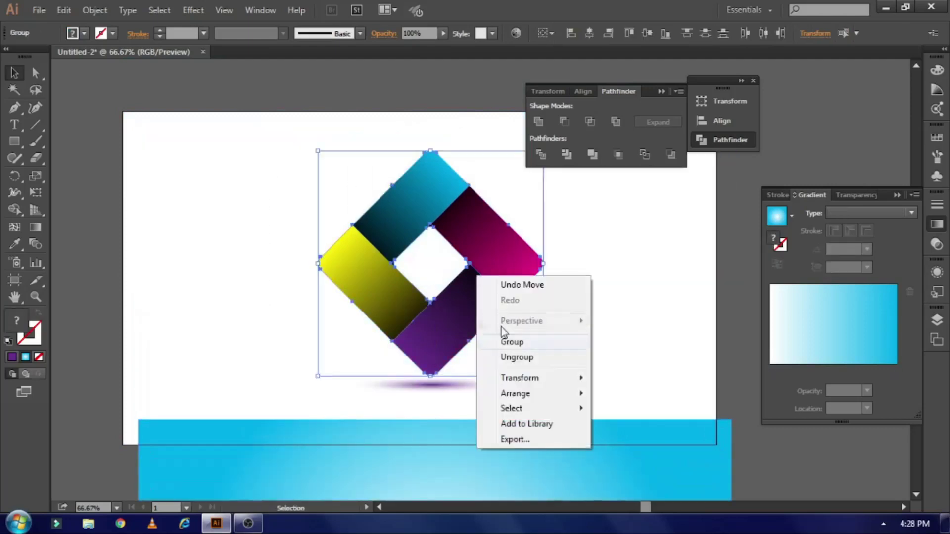
pyautogui.click(507, 342)
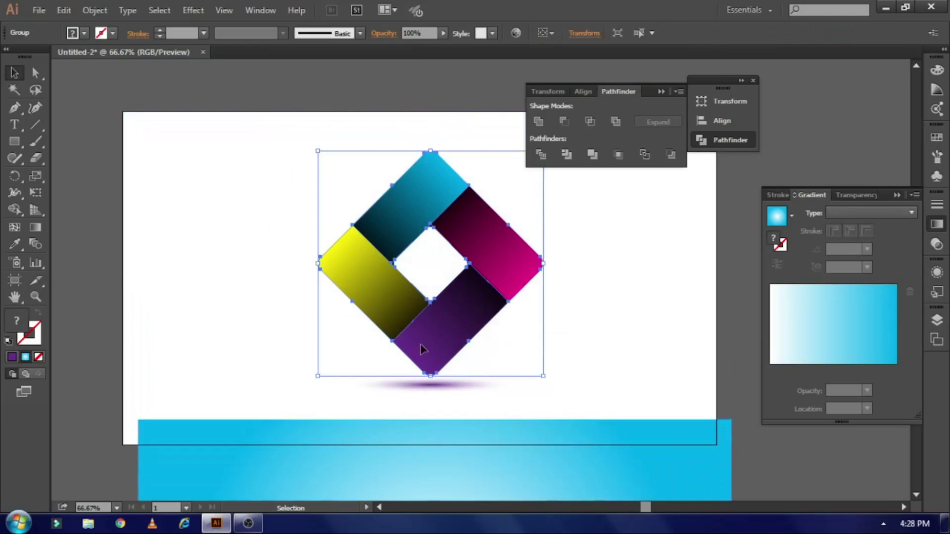
# Reflect a pasted-in-front copy of the diamond group across the horizontal axis and place it directly below the shadow
pyautogui.press('a')
pyautogui.press('v')
pyautogui.rightClick(461, 319)
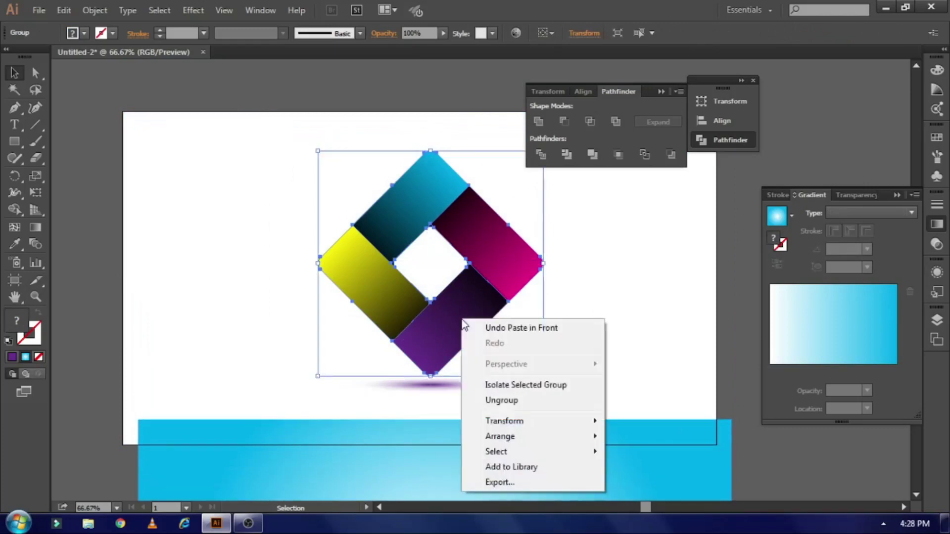
pyautogui.moveTo(505, 421)
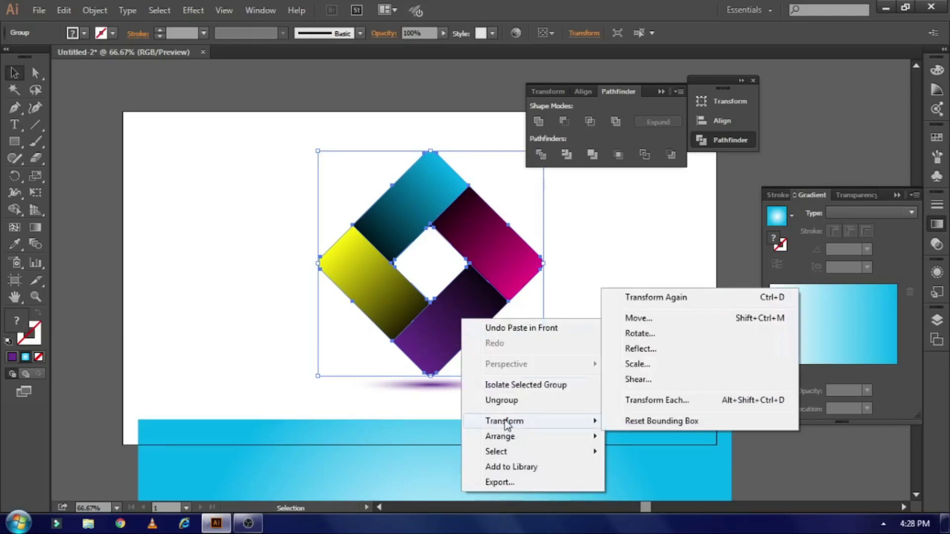
pyautogui.click(641, 349)
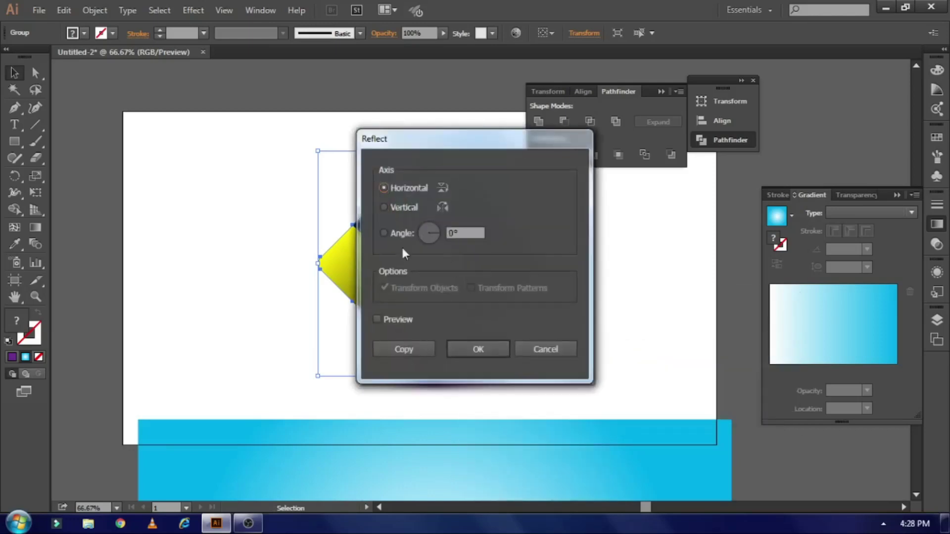
pyautogui.click(478, 348)
pyautogui.scroll(-3, 431, 327)
pyautogui.moveTo(423, 246); pyautogui.dragTo(425, 486)
# Move the background rectangle back up so it covers the artboard behind the logo
pyautogui.moveTo(591, 390); pyautogui.dragTo(580, 183)
pyautogui.scroll(2, 627, 344)
pyautogui.moveTo(623, 352); pyautogui.dragTo(612, 337)
pyautogui.scroll(-3, 606, 348)
pyautogui.scroll(-1, 575, 340)
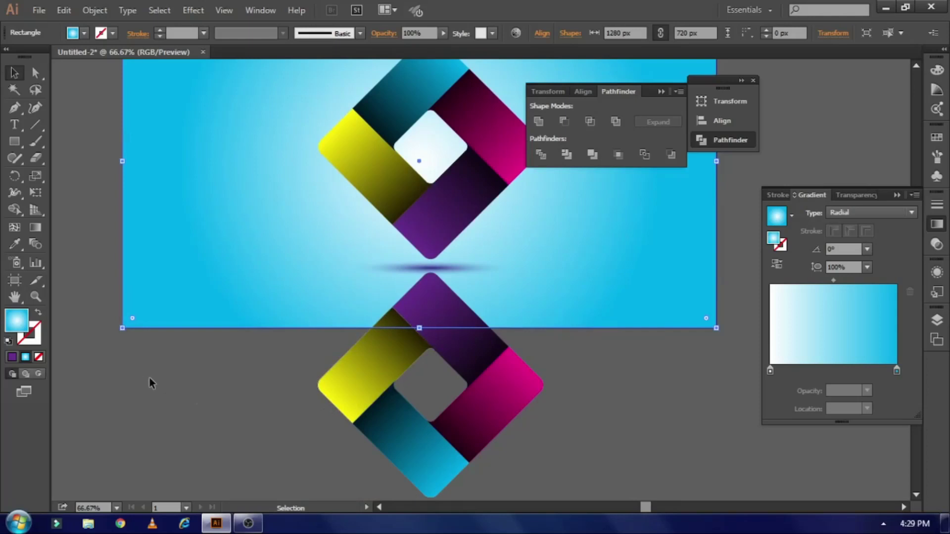
# Draw a rectangle about 384 px tall over the reflected diamond, starting at the artboard's left edge
pyautogui.click(16, 145)
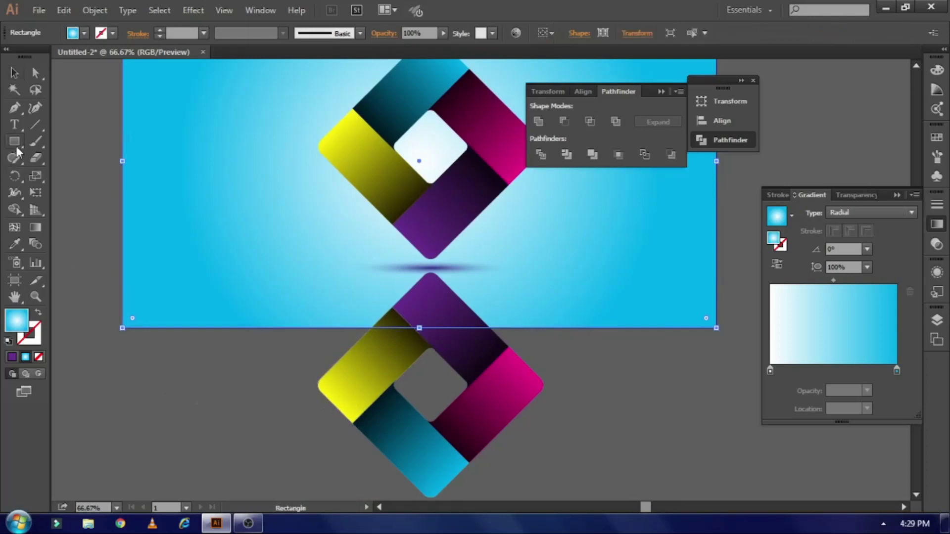
pyautogui.rightClick(17, 147)
pyautogui.click(90, 144)
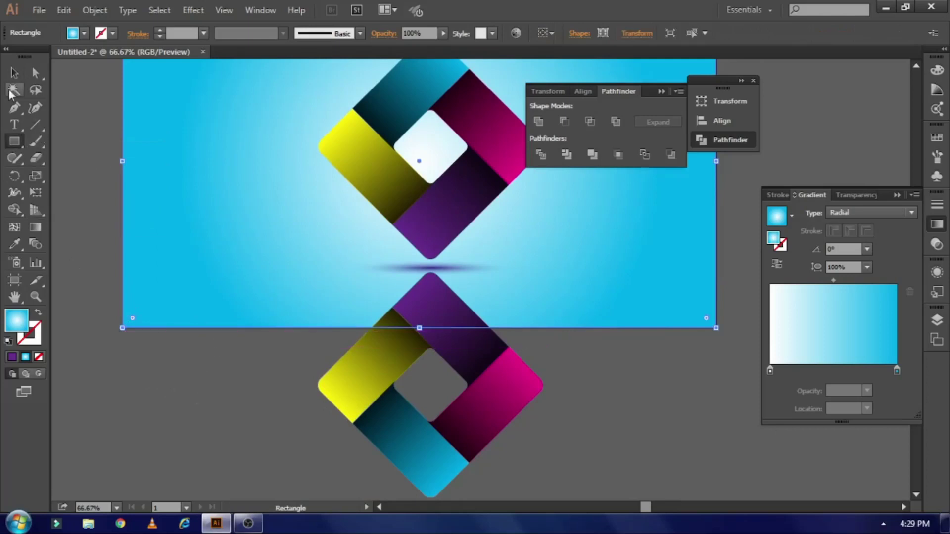
pyautogui.click(15, 73)
pyautogui.click(90, 146)
pyautogui.click(18, 157)
pyautogui.moveTo(16, 142); pyautogui.dragTo(74, 141)
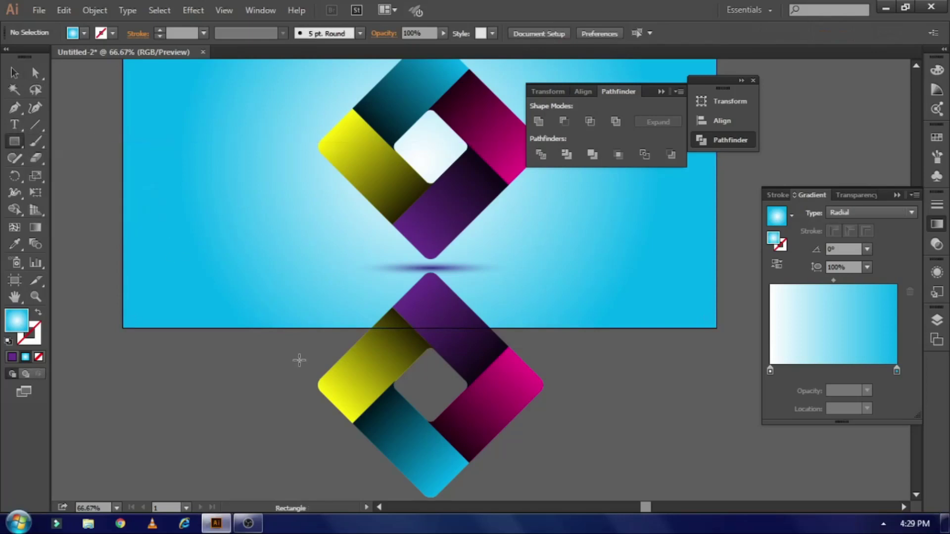
pyautogui.scroll(-1, 298, 355)
pyautogui.moveTo(123, 257)
pyautogui.mouseDown()
pyautogui.moveTo(286, 376)
pyautogui.moveTo(462, 436)
pyautogui.mouseUp()
pyautogui.moveTo(463, 436)
pyautogui.mouseDown()
pyautogui.moveTo(711, 503)
pyautogui.moveTo(716, 477)
pyautogui.mouseUp()
pyautogui.click(15, 73)
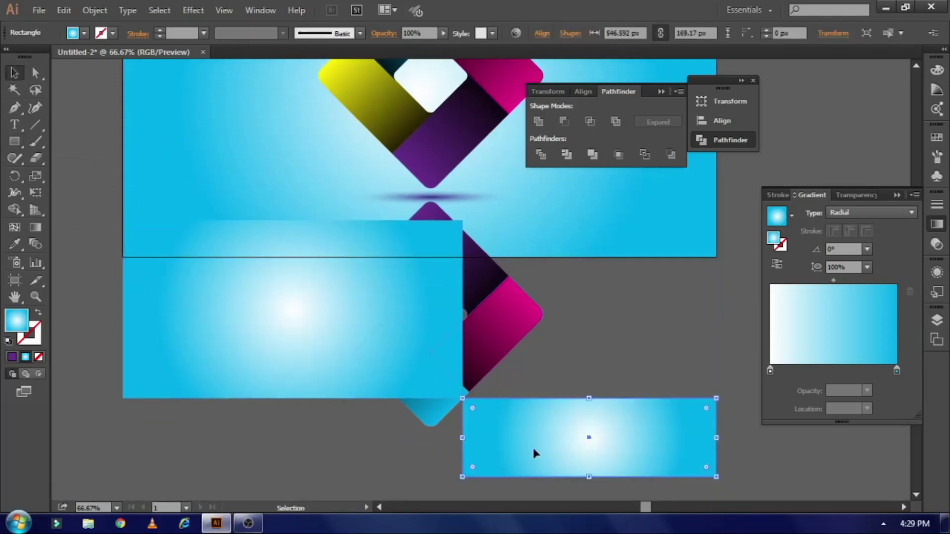
pyautogui.hotkey('ctrl', 'z')
# Stretch the new rectangle to 1280 px wide and about 520 px tall, from the shadow to below the reflected diamond
pyautogui.moveTo(462, 310); pyautogui.dragTo(716, 320)
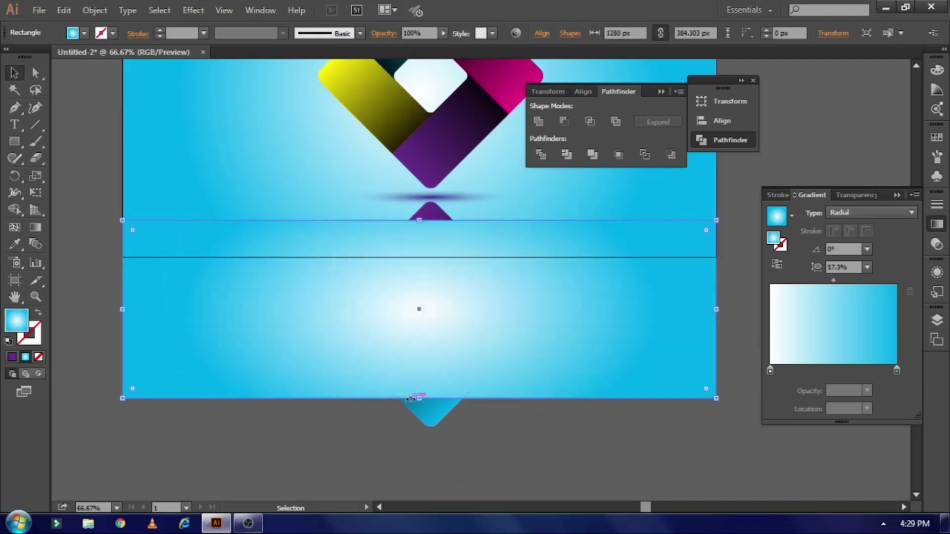
pyautogui.moveTo(419, 398); pyautogui.dragTo(427, 438)
pyautogui.moveTo(421, 222); pyautogui.dragTo(420, 197)
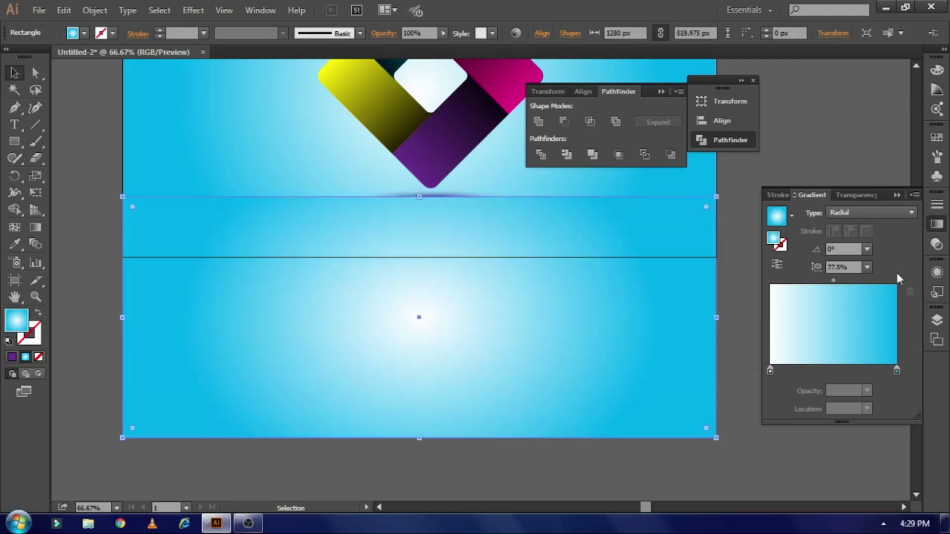
# Give the rectangle a linear gradient at -90°, running from white at its upper edge to cyan at the artboard's lower edge
pyautogui.click(888, 211)
pyautogui.click(867, 232)
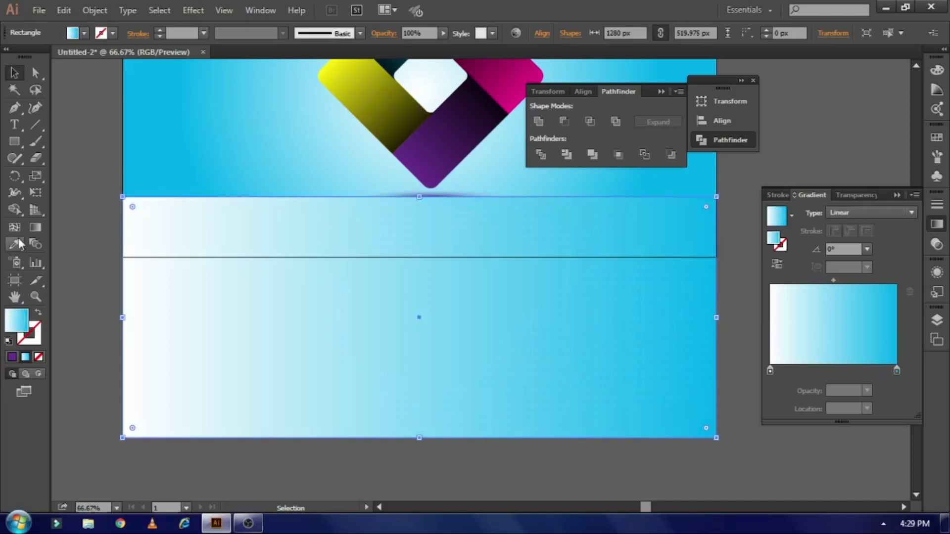
pyautogui.click(34, 228)
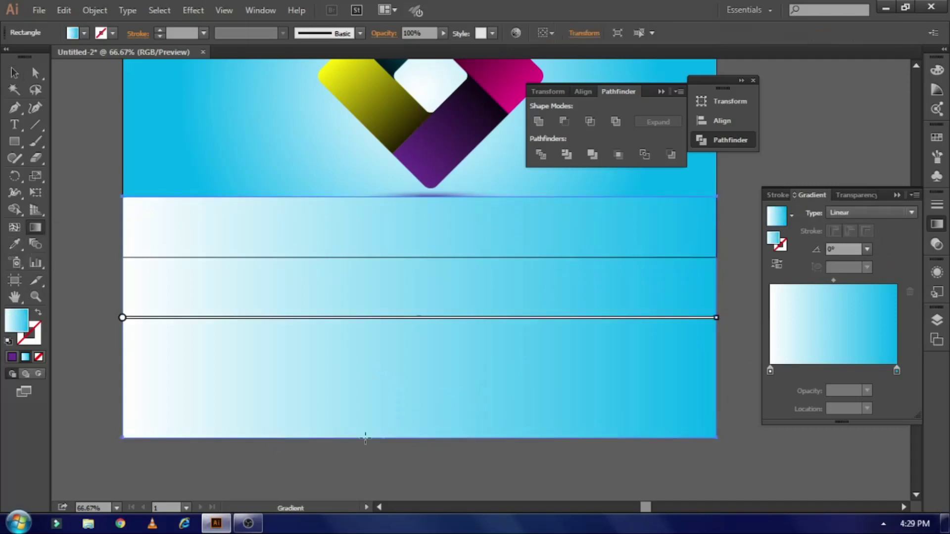
pyautogui.moveTo(414, 445); pyautogui.dragTo(419, 202)
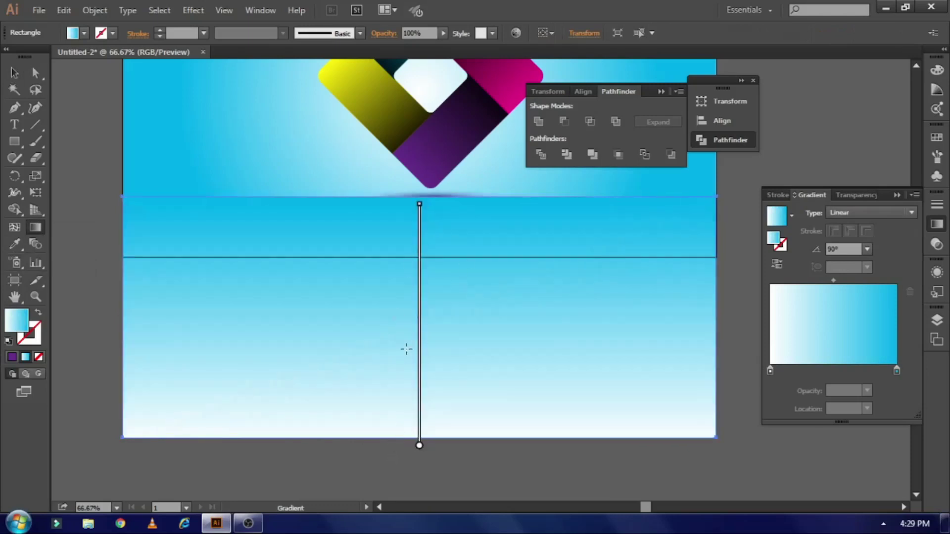
pyautogui.moveTo(449, 197); pyautogui.dragTo(443, 301)
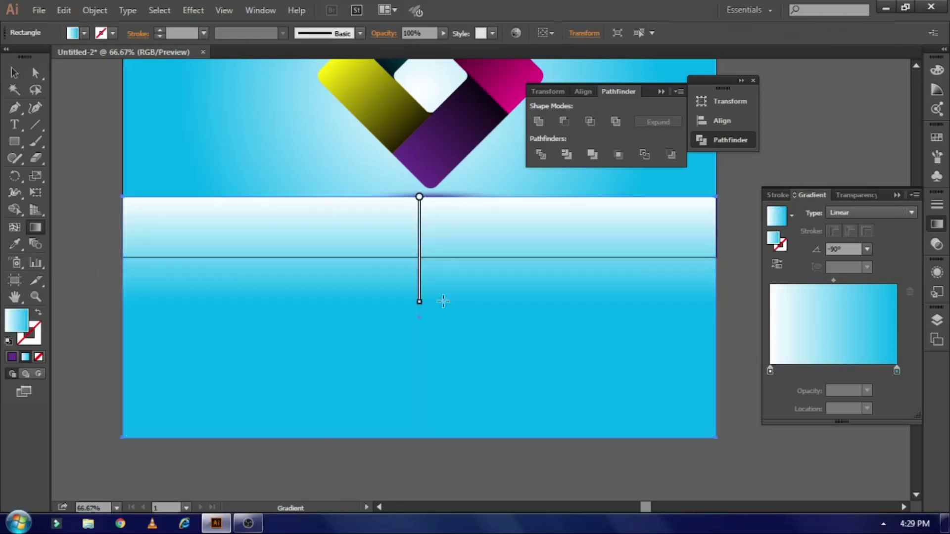
pyautogui.moveTo(446, 203); pyautogui.dragTo(446, 258)
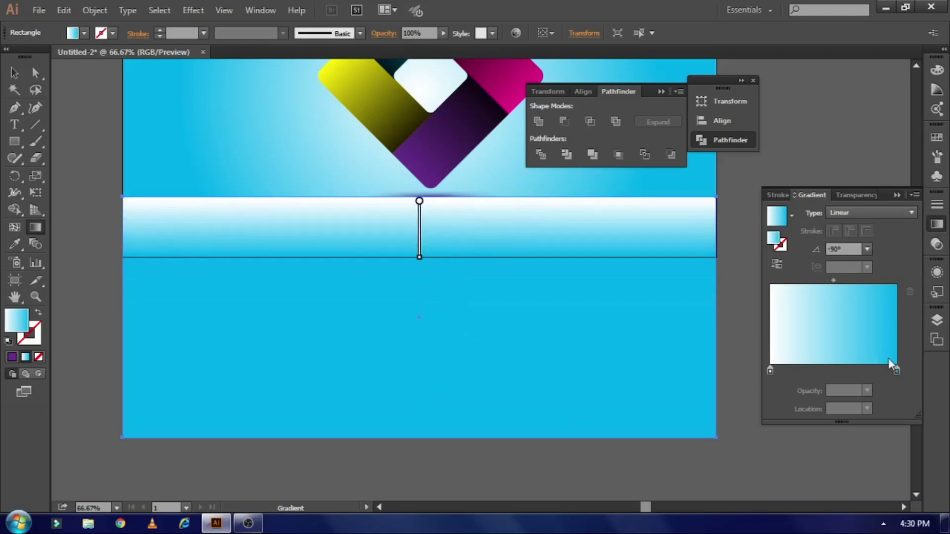
# Change the rectangle gradient's cyan end stop to pure black (000000)
pyautogui.click(896, 371)
pyautogui.doubleClick(896, 371)
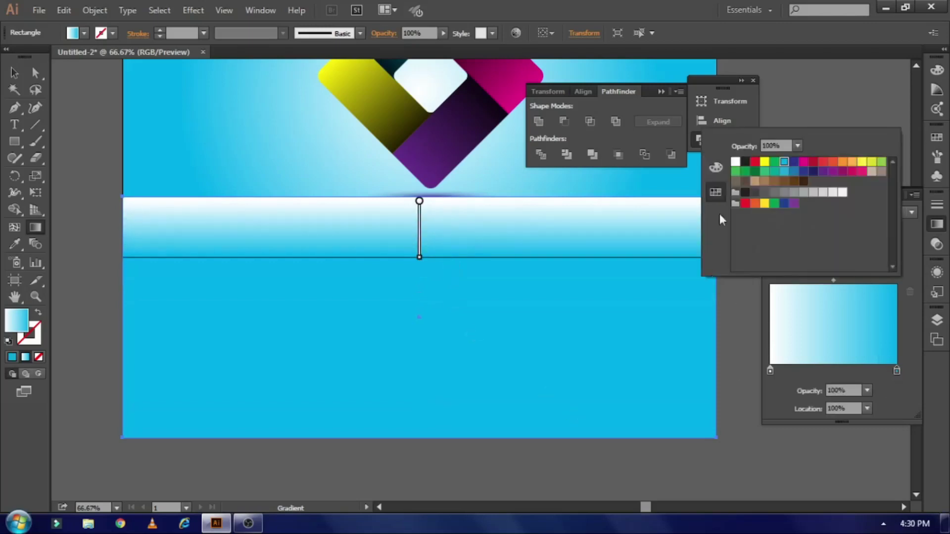
pyautogui.click(745, 162)
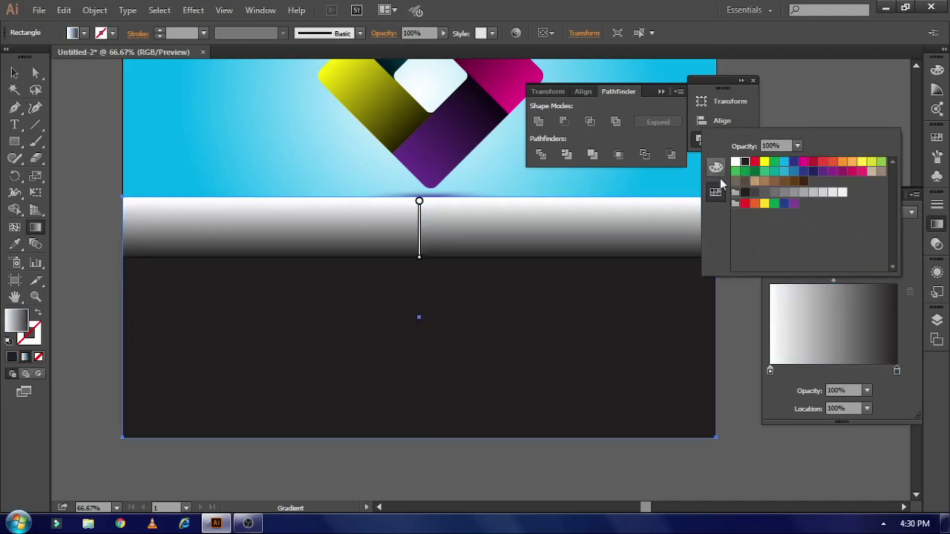
pyautogui.click(718, 171)
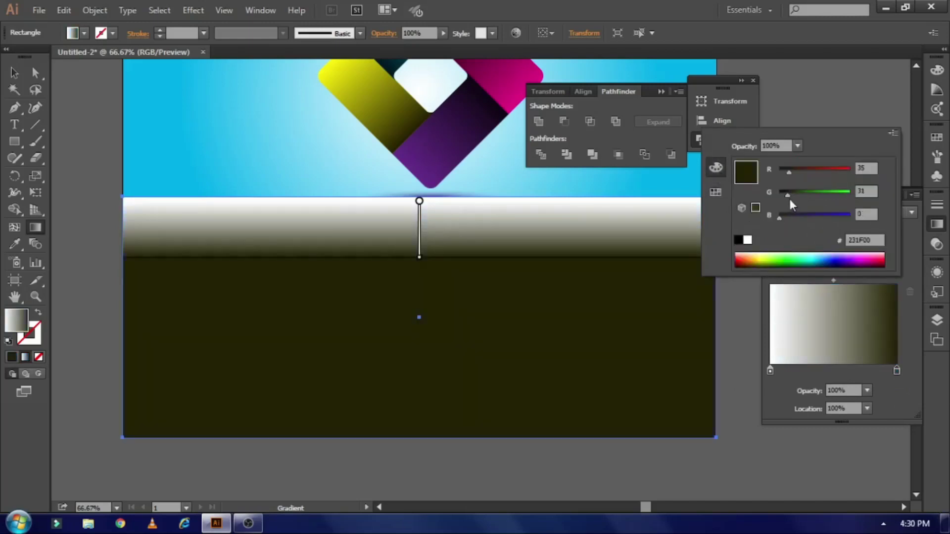
pyautogui.moveTo(787, 194); pyautogui.dragTo(730, 198)
pyautogui.moveTo(788, 171); pyautogui.dragTo(768, 171)
pyautogui.scroll(5, 232, 225)
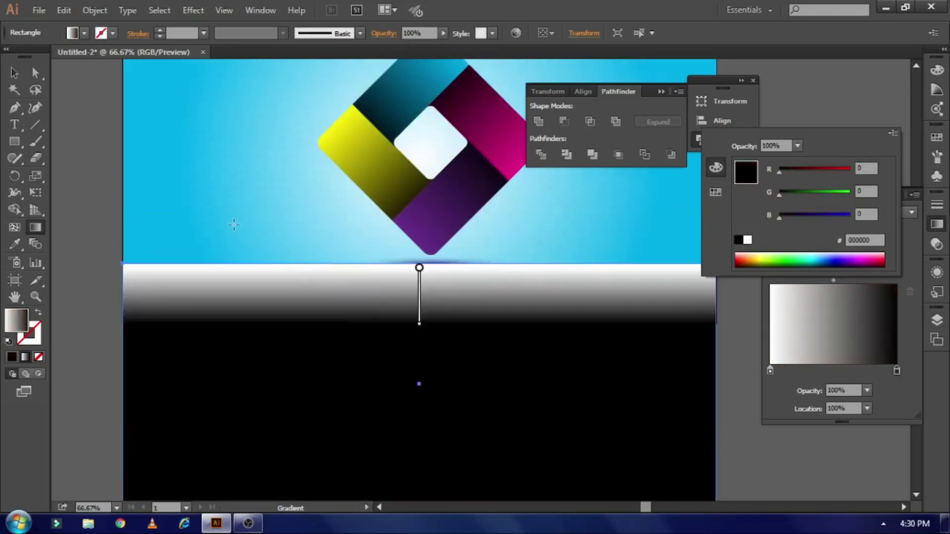
pyautogui.click(14, 73)
pyautogui.moveTo(216, 164); pyautogui.dragTo(216, 125)
pyautogui.hotkey('ctrl', '[')
pyautogui.hotkey('ctrl', 'z')
pyautogui.hotkey('ctrl', 'z')
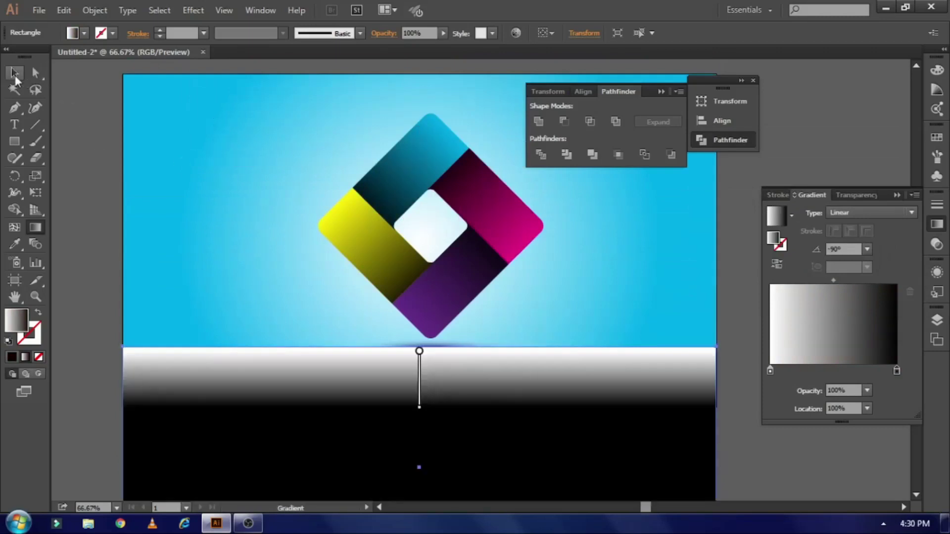
# Move the cyan background rectangle upward so its lower edge clears the shadow and the black-and-white gradient rectangle
pyautogui.click(15, 76)
pyautogui.moveTo(210, 234); pyautogui.dragTo(223, 158)
pyautogui.scroll(-2, 224, 170)
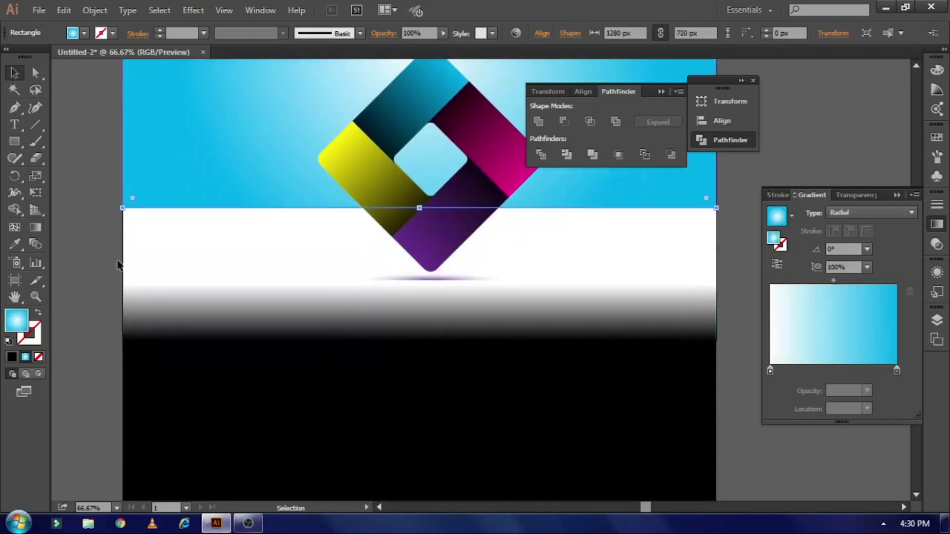
# Apply the black-and-white gradient rectangle as an opacity mask to the reflected diamond
pyautogui.scroll(-2, 118, 265)
pyautogui.moveTo(105, 263); pyautogui.dragTo(546, 369)
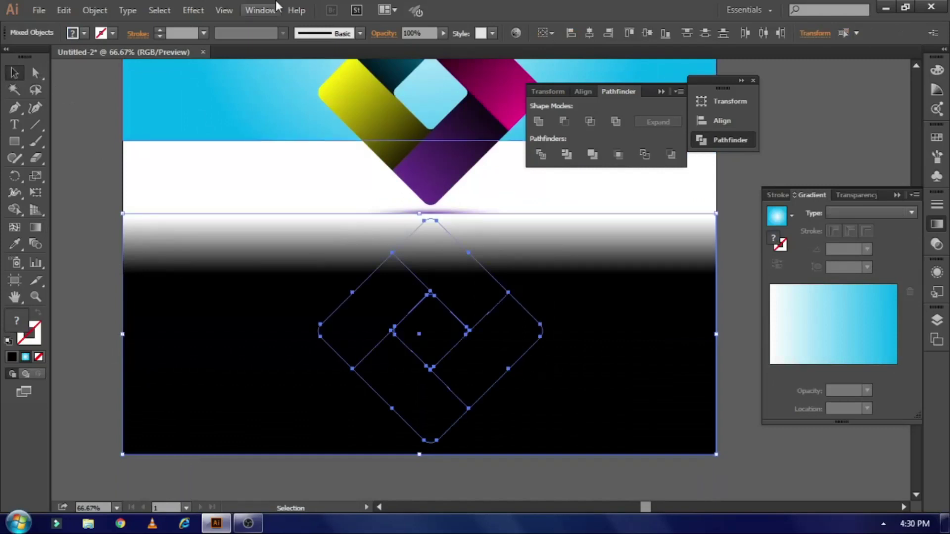
pyautogui.click(384, 33)
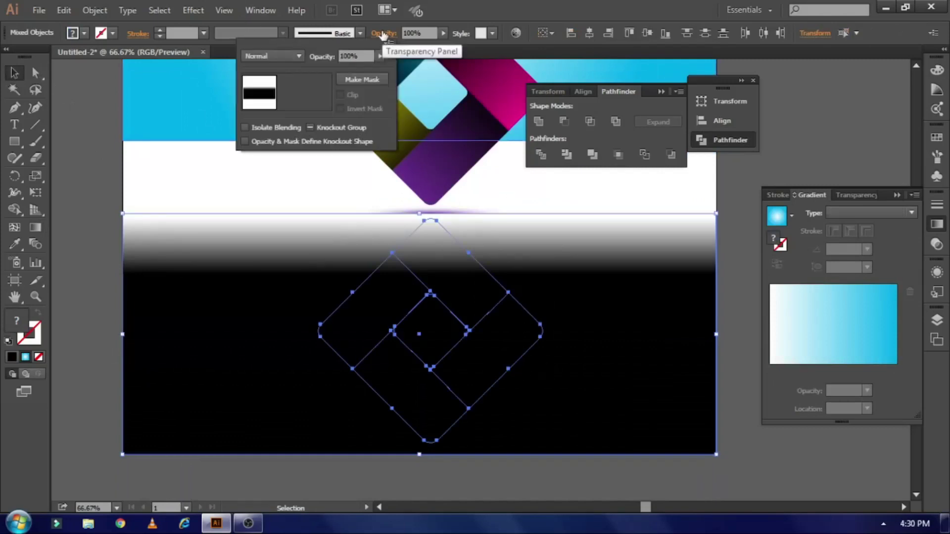
pyautogui.click(360, 79)
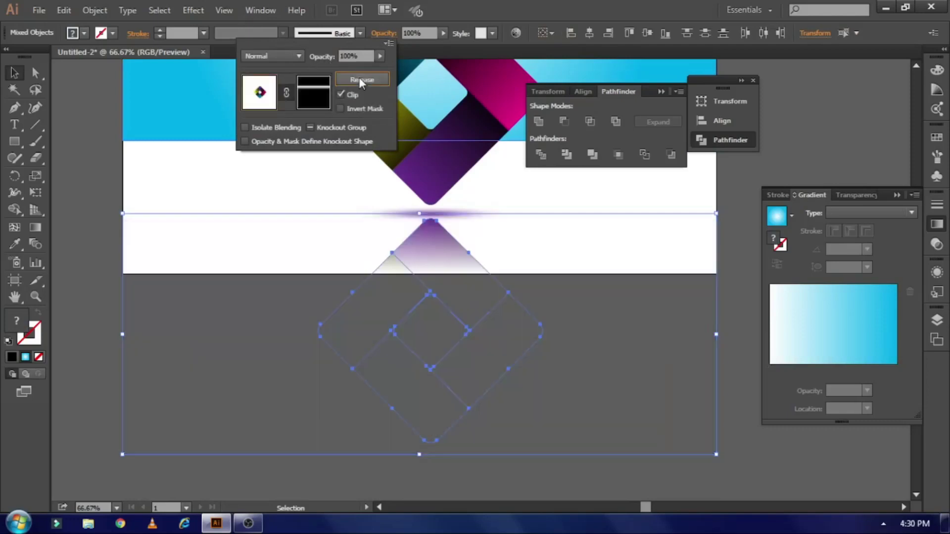
pyautogui.click(280, 294)
pyautogui.hotkey('ctrl', '-')
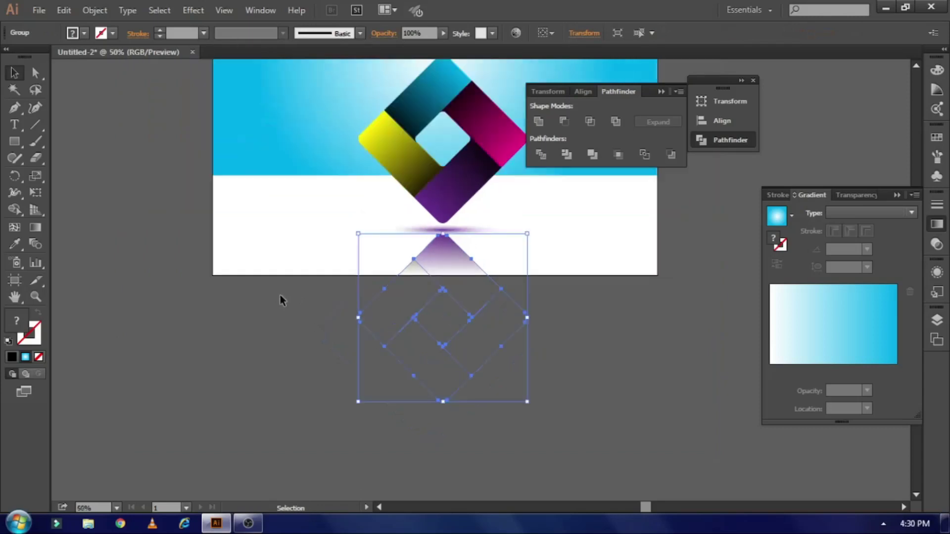
# Try moving the cyan background rectangle back down over the artboard, and undo the move
pyautogui.scroll(3, 279, 301)
pyautogui.moveTo(291, 242); pyautogui.dragTo(290, 314)
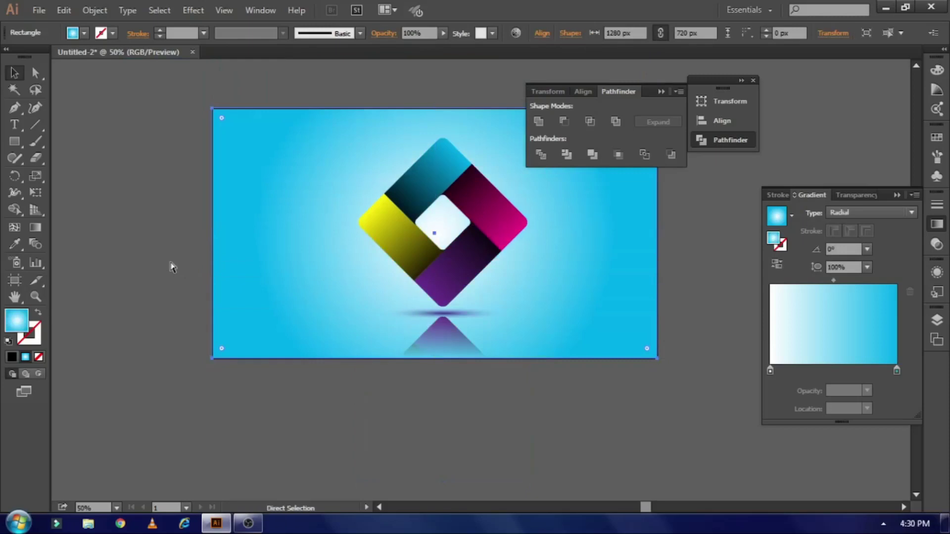
pyautogui.hotkey('ctrl', 'z')
pyautogui.scroll(-3, 171, 263)
# Undo the opacity mask on the reflected diamond to bring back the separate gradient rectangle
pyautogui.click(147, 269)
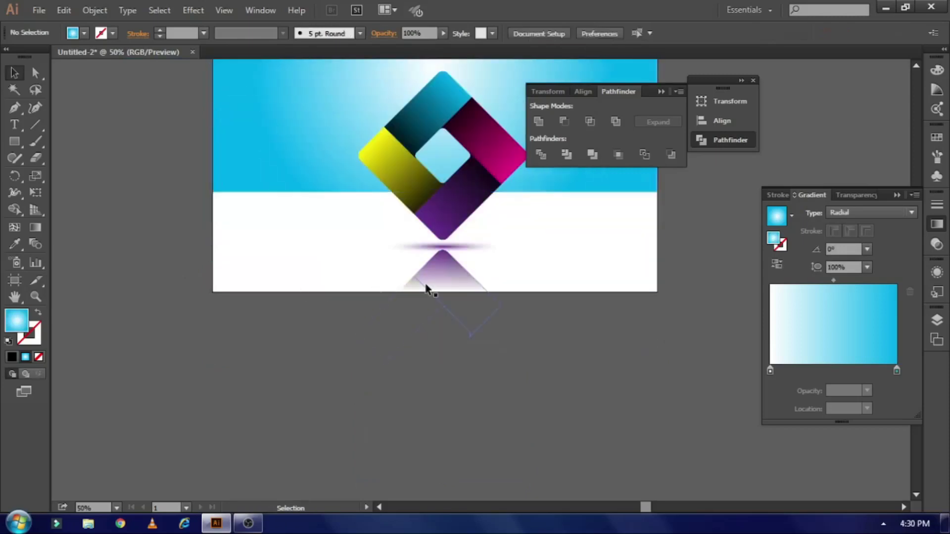
pyautogui.click(452, 280)
pyautogui.hotkey('ctrl', 'z')
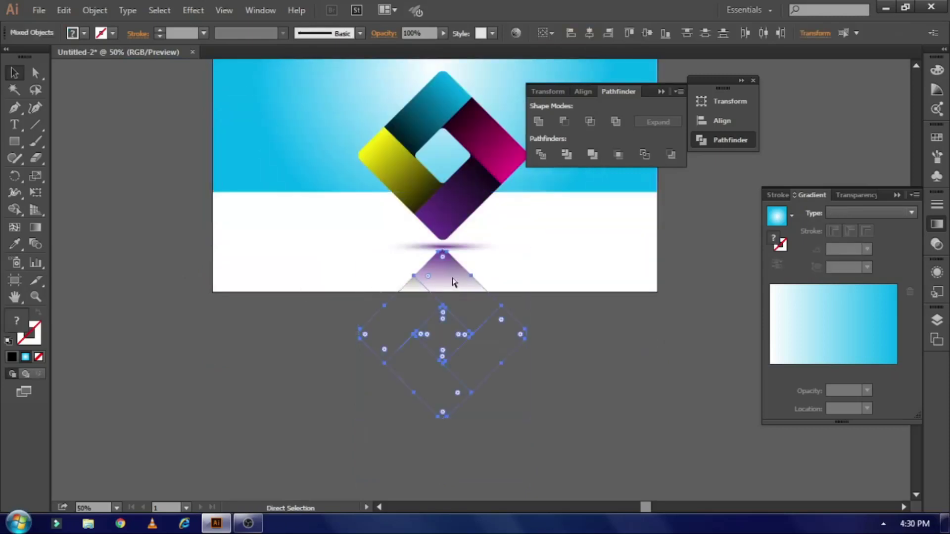
pyautogui.click(177, 298)
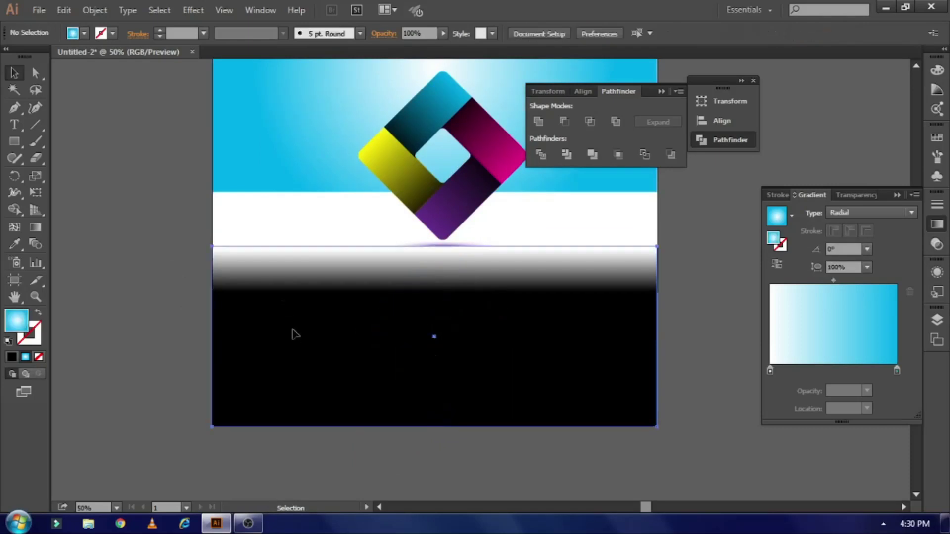
# Stretch the rectangle's black-and-white gradient farther down past the artboard's lower edge and set its midpoint location to 45.7%
pyautogui.click(293, 330)
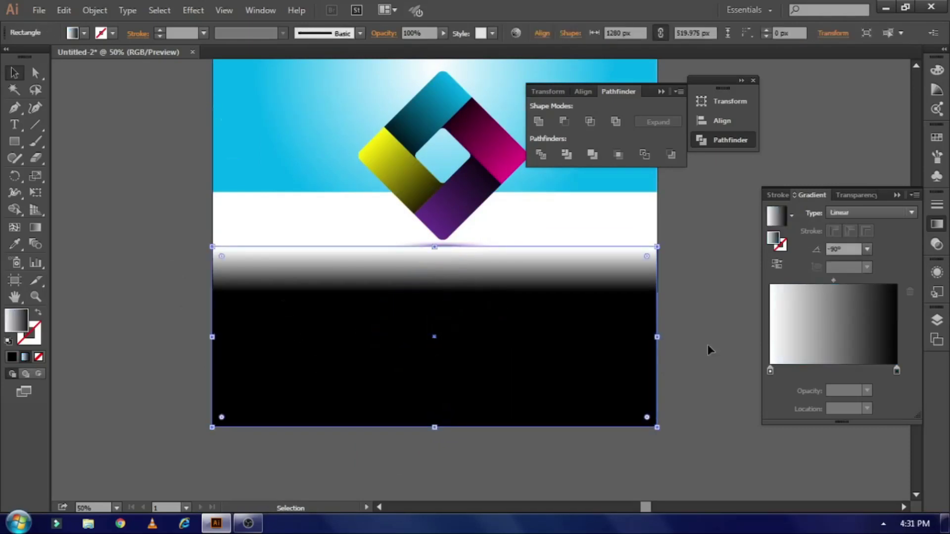
pyautogui.moveTo(835, 280)
pyautogui.mouseDown()
pyautogui.moveTo(862, 284)
pyautogui.moveTo(845, 281)
pyautogui.mouseUp()
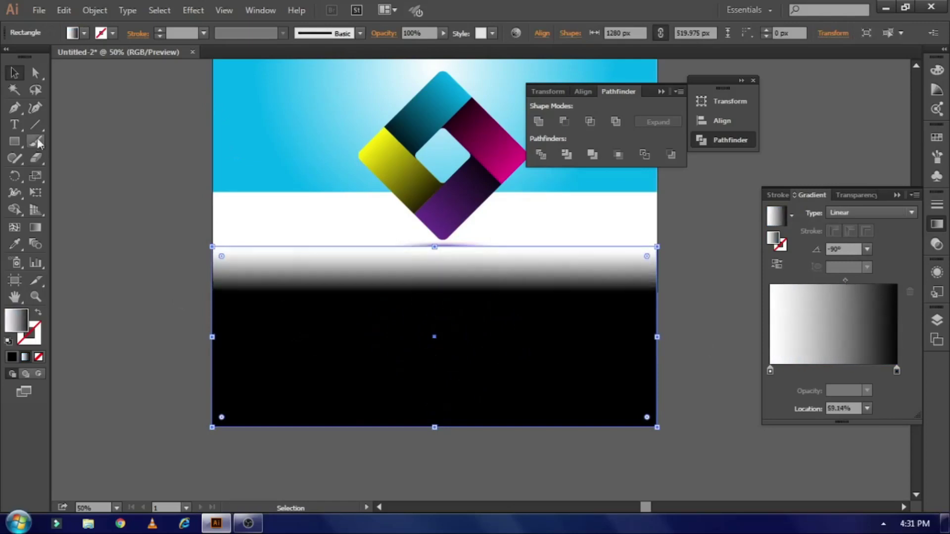
pyautogui.click(36, 227)
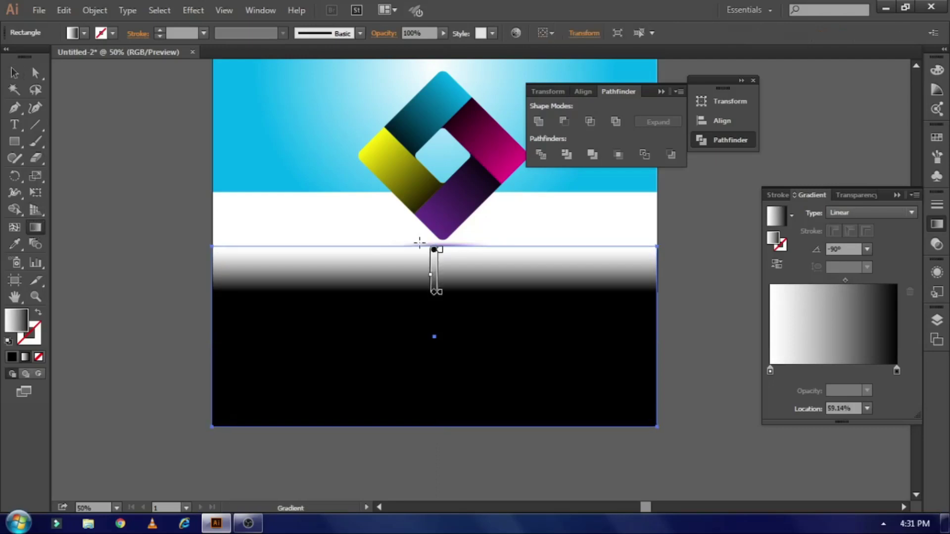
pyautogui.moveTo(434, 249); pyautogui.dragTo(447, 248)
pyautogui.moveTo(447, 292); pyautogui.dragTo(447, 322)
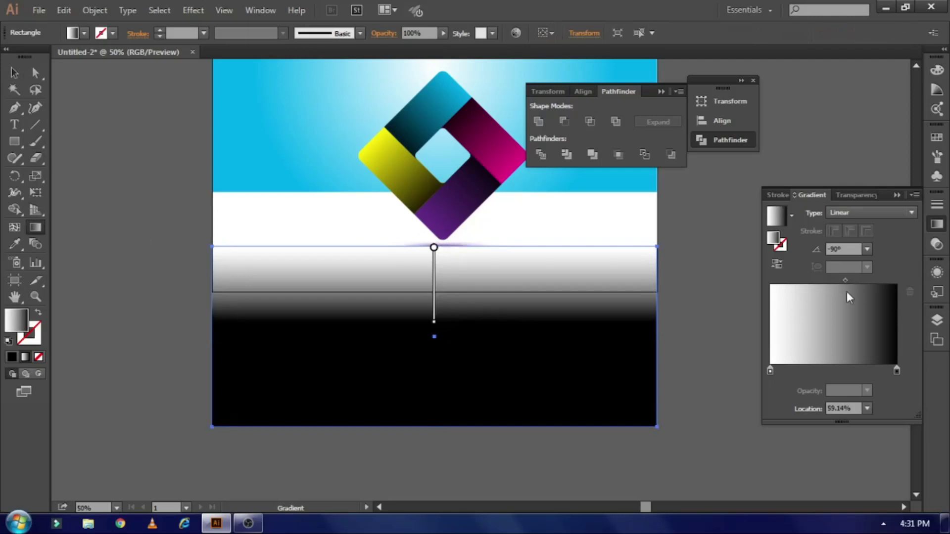
pyautogui.moveTo(845, 281); pyautogui.dragTo(826, 283)
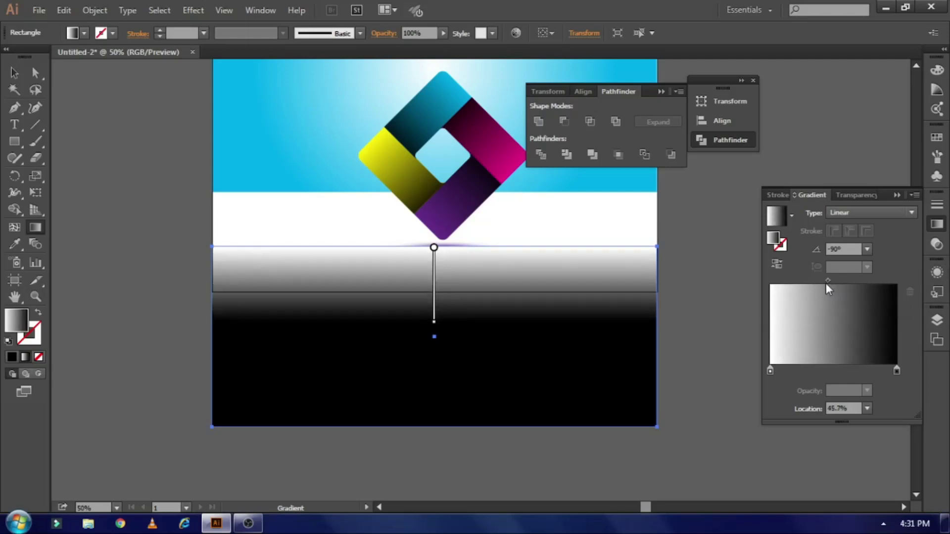
# Mask the reflected diamond with the adjusted black-and-white gradient rectangle using an opacity mask
pyautogui.click(14, 73)
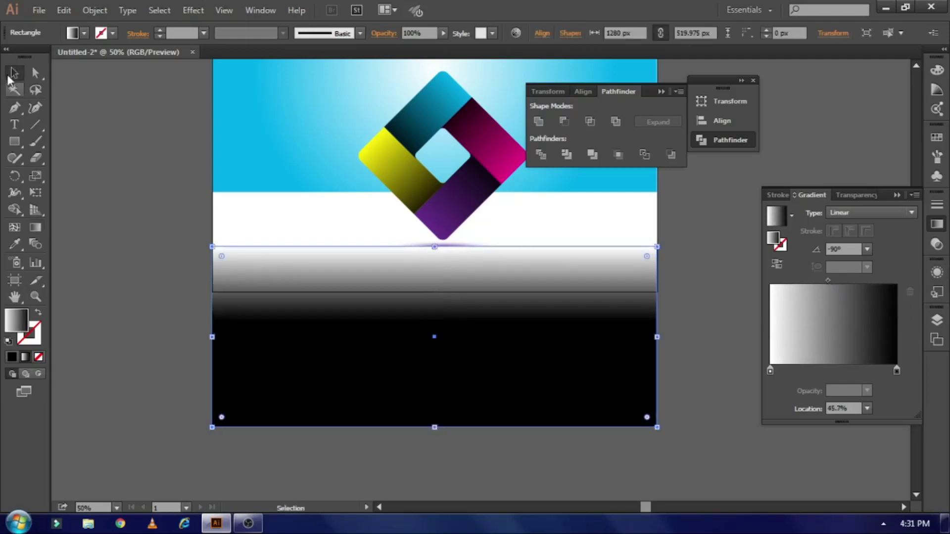
pyautogui.moveTo(159, 280); pyautogui.dragTo(546, 438)
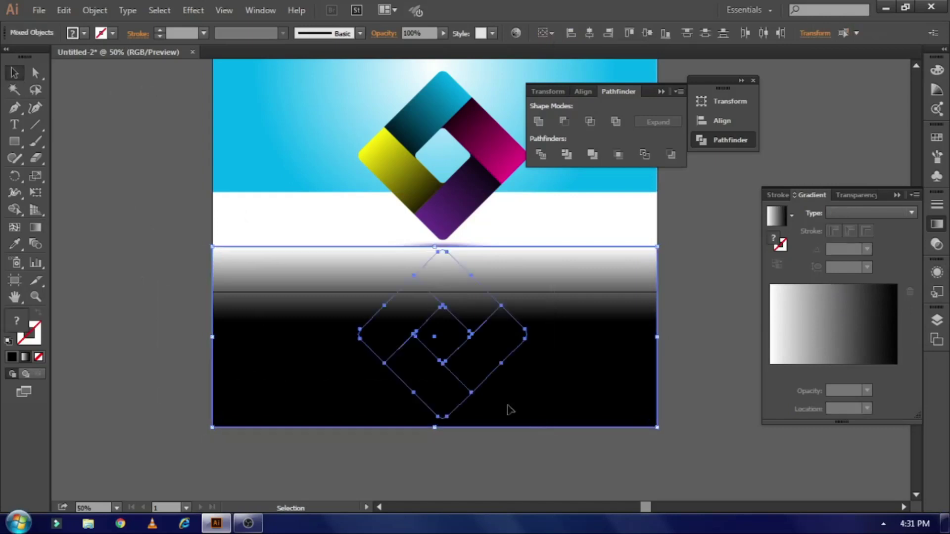
pyautogui.click(374, 35)
pyautogui.click(363, 80)
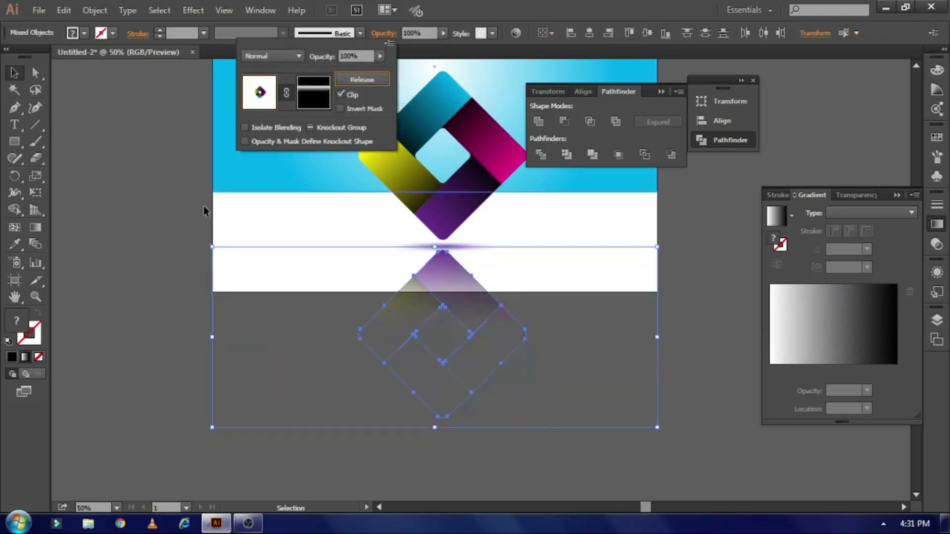
pyautogui.click(174, 255)
pyautogui.click(168, 251)
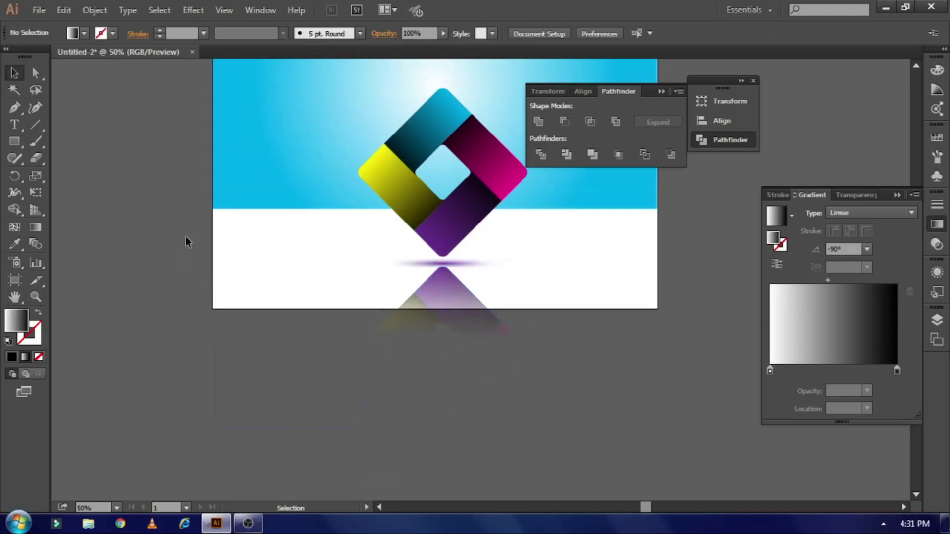
# Scale the diamond, its shadow and the masked reflection together to about four fifths of their size and move them up slightly
pyautogui.scroll(3, 266, 188)
pyautogui.click(414, 299)
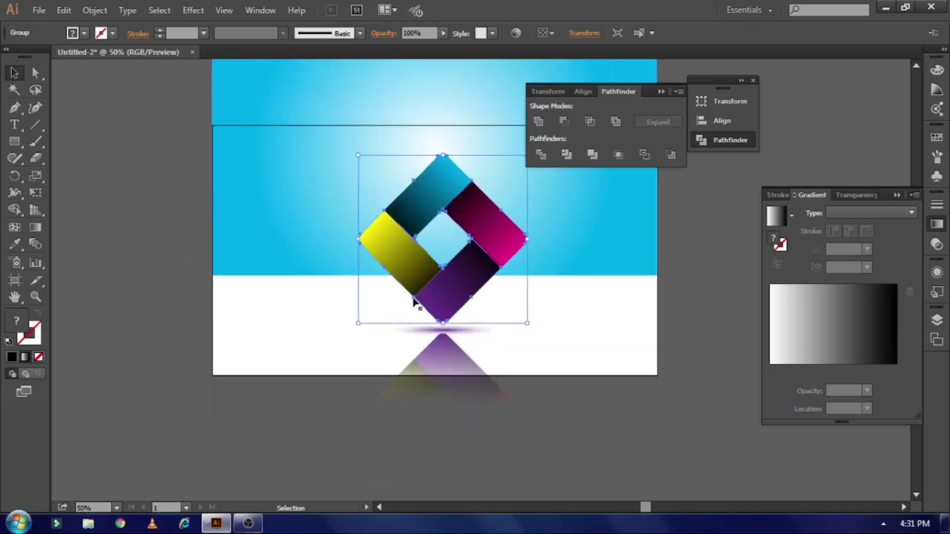
pyautogui.keyDown('shift'); pyautogui.click(445, 331); pyautogui.keyUp('shift')
pyautogui.keyDown('shift'); pyautogui.click(447, 356); pyautogui.keyUp('shift')
pyautogui.scroll(-3, 509, 415)
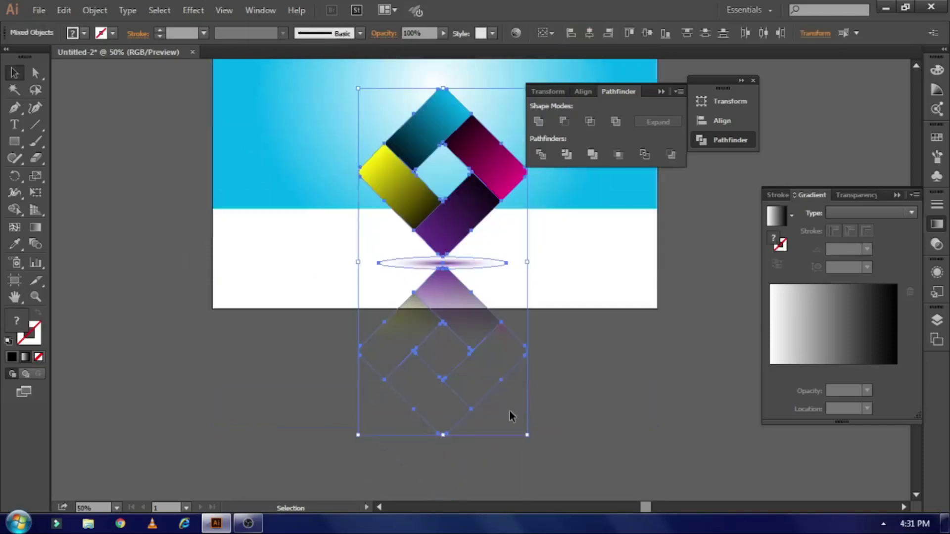
pyautogui.moveTo(528, 435); pyautogui.dragTo(507, 418)
pyautogui.scroll(2, 501, 419)
pyautogui.moveTo(467, 389); pyautogui.dragTo(464, 369)
# Move the cyan background rectangle back down so that it covers the artboard exactly
pyautogui.click(664, 385)
pyautogui.moveTo(578, 224); pyautogui.dragTo(579, 333)
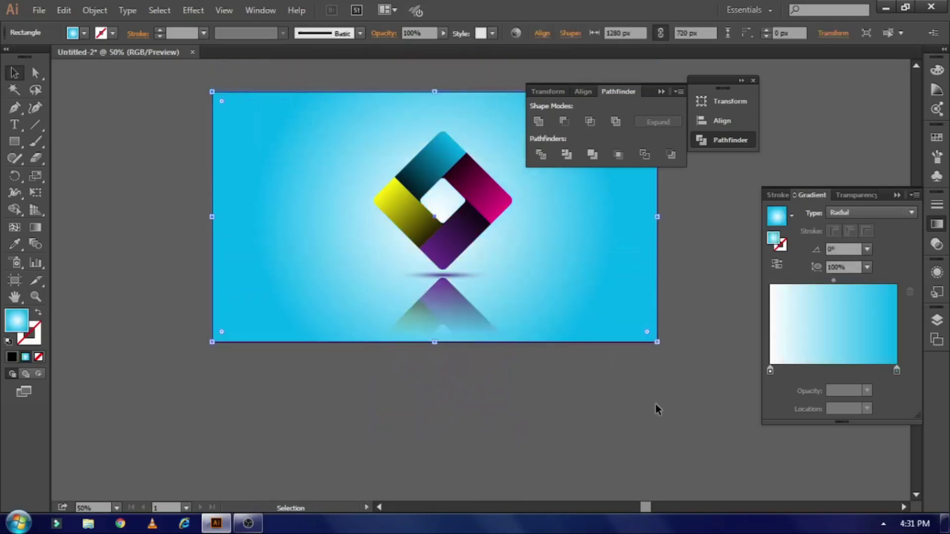
pyautogui.click(654, 402)
pyautogui.scroll(2, 636, 398)
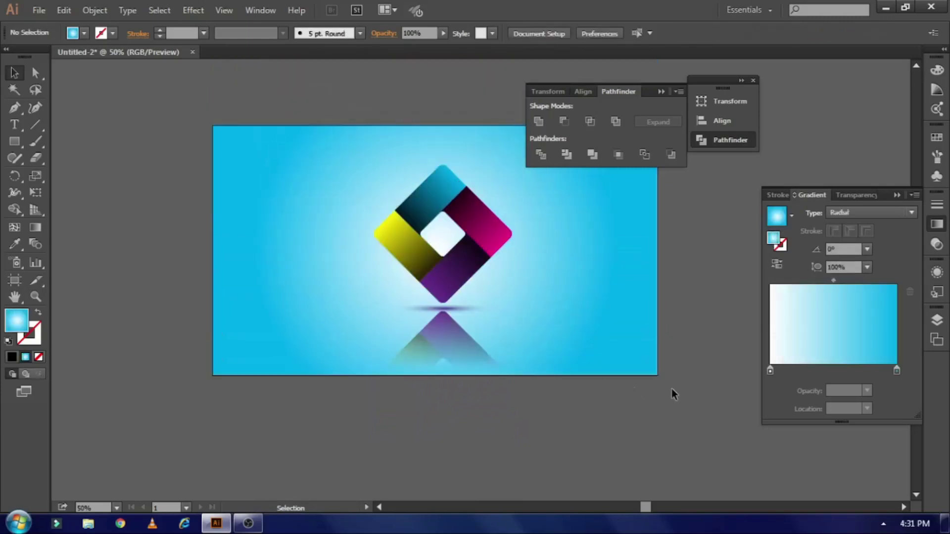
pyautogui.scroll(-3, 707, 383)
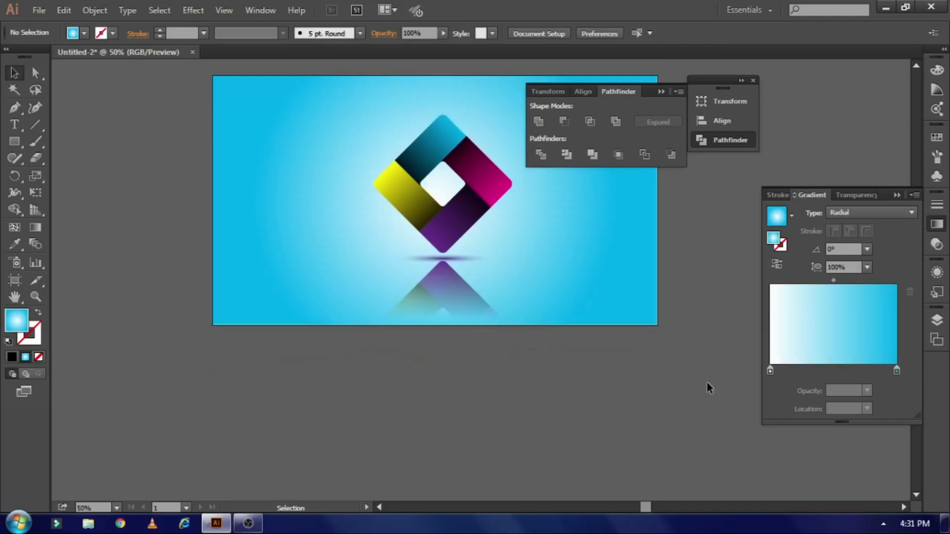
pyautogui.scroll(1, 544, 377)
# Try reflecting the masked reflection group across the horizontal axis, and undo it
pyautogui.click(461, 372)
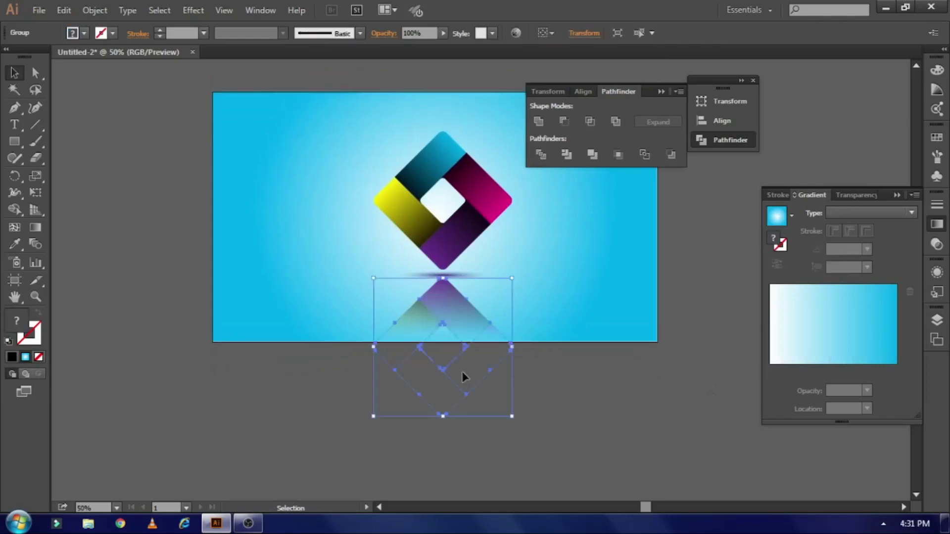
pyautogui.rightClick(461, 371)
pyautogui.moveTo(504, 303)
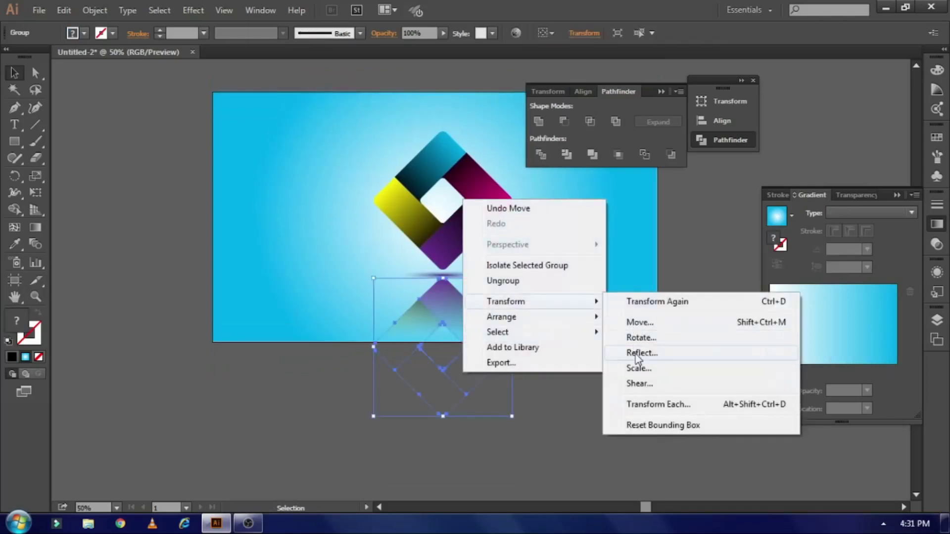
pyautogui.click(638, 354)
pyautogui.click(500, 348)
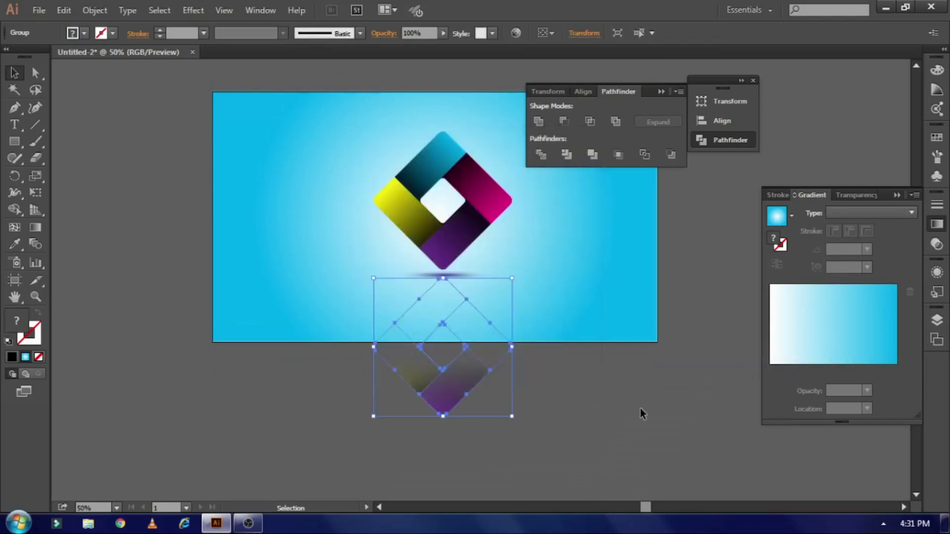
pyautogui.hotkey('ctrl', 'z')
# Try reflecting the masked reflection group across the vertical axis, and undo it
pyautogui.rightClick(531, 372)
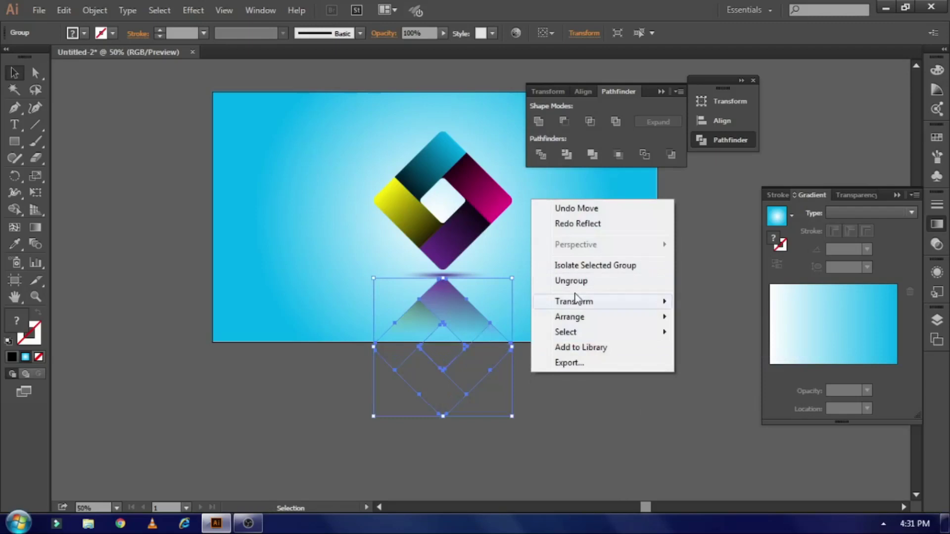
pyautogui.moveTo(580, 301)
pyautogui.click(699, 354)
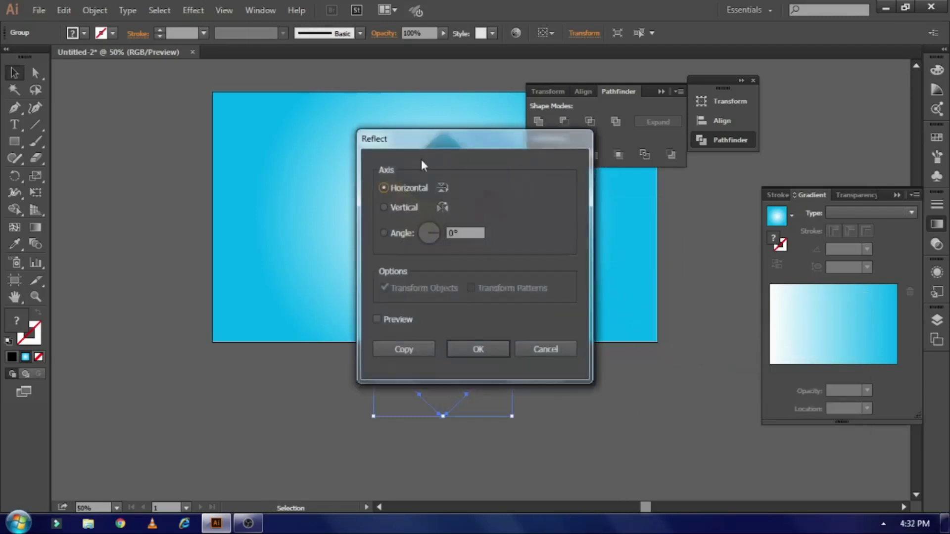
pyautogui.click(383, 208)
pyautogui.click(465, 348)
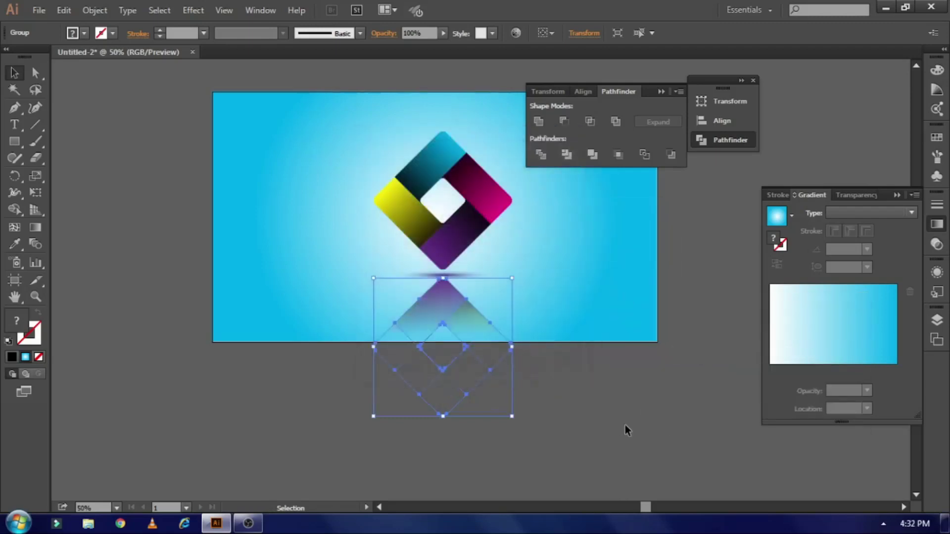
pyautogui.click(625, 425)
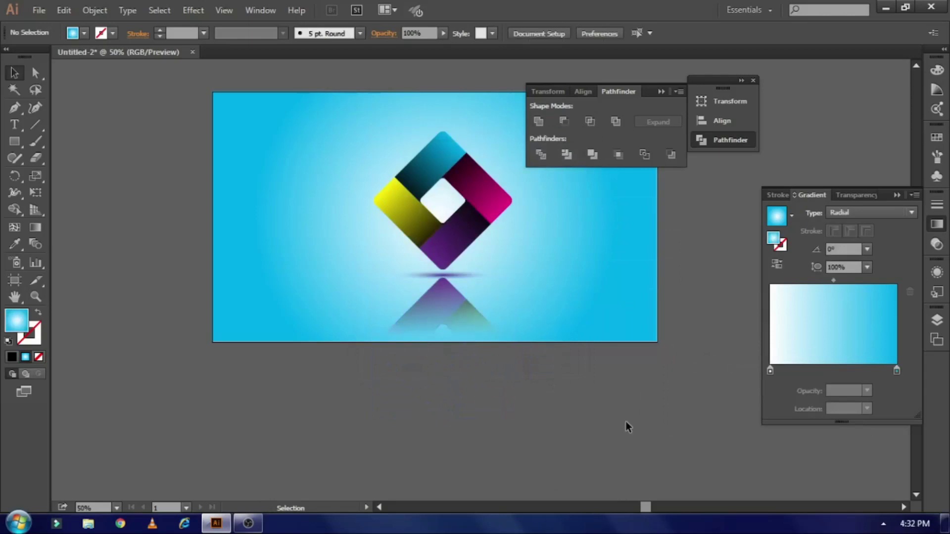
pyautogui.press('a')
pyautogui.hotkey('ctrl', 'z')
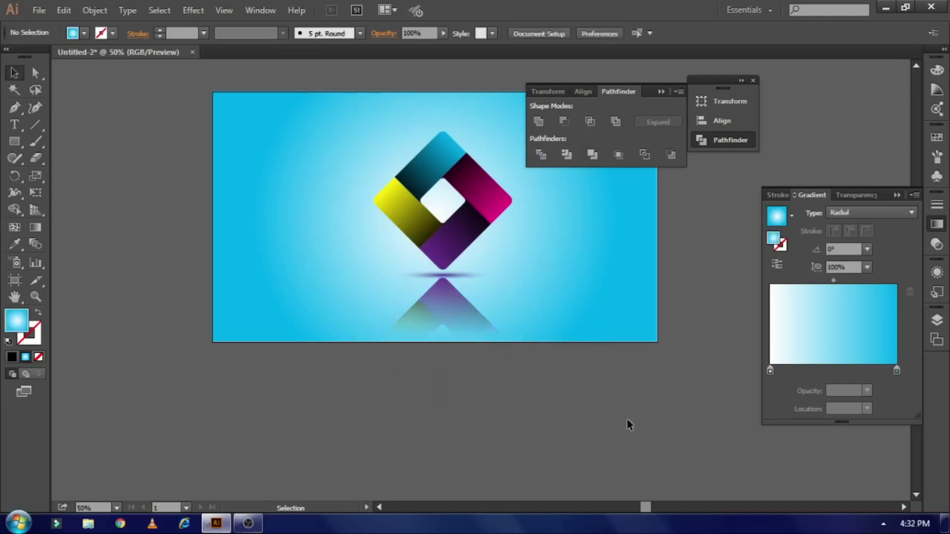
# Shift the centre of the background's radial gradient upward and slightly right, to just above the diamond's central opening
pyautogui.scroll(-1, 616, 393)
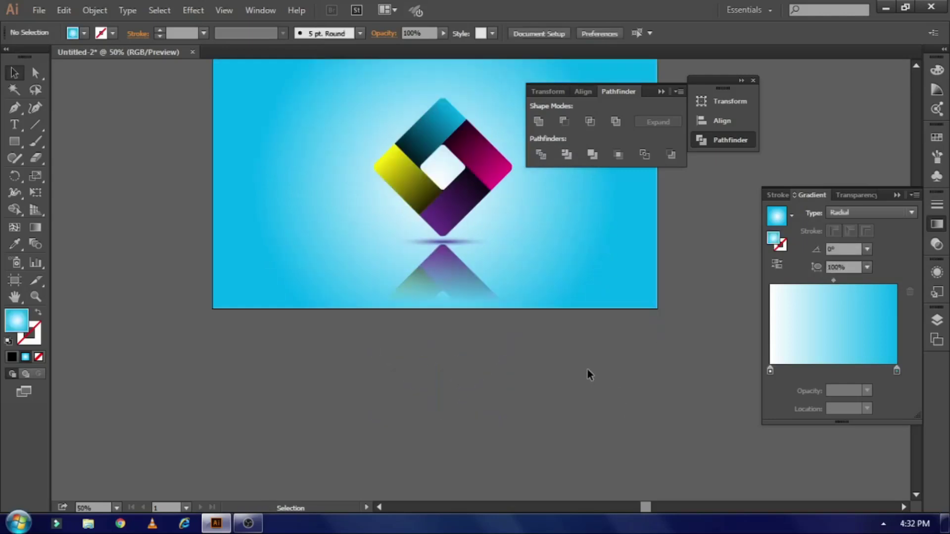
pyautogui.scroll(2, 587, 369)
pyautogui.scroll(1, 585, 366)
pyautogui.click(526, 291)
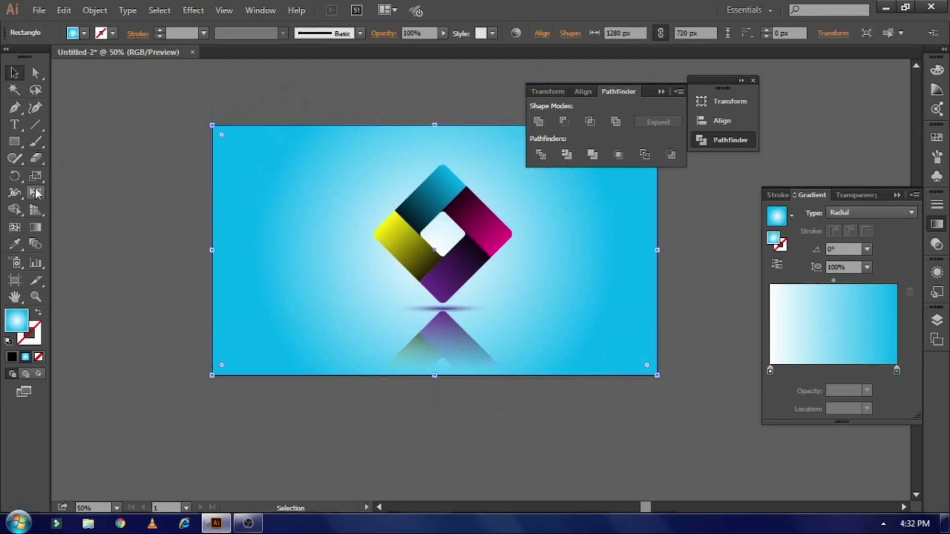
pyautogui.click(35, 227)
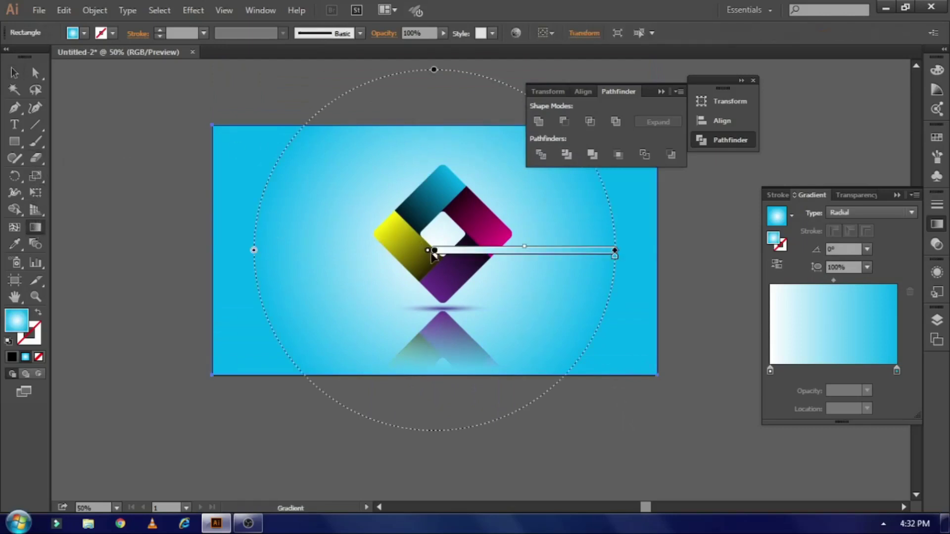
pyautogui.moveTo(433, 252); pyautogui.dragTo(434, 223)
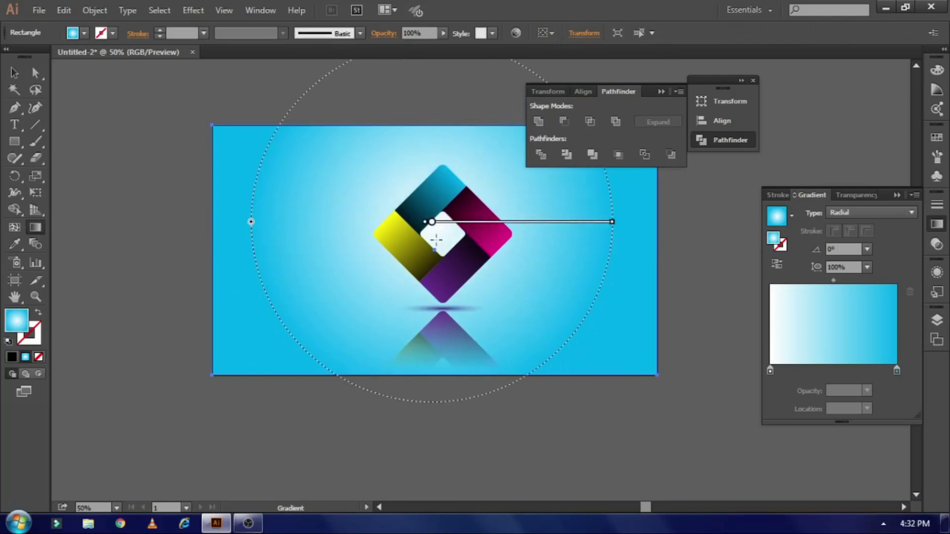
pyautogui.moveTo(438, 223); pyautogui.dragTo(441, 212)
pyautogui.scroll(1, 355, 267)
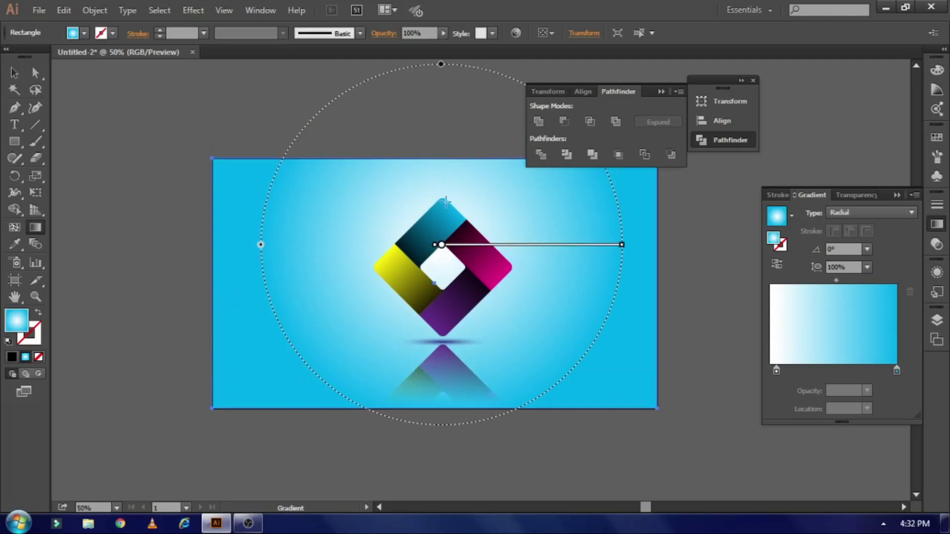
# Centre the background's radial gradient on the diamond's opening and set the gradient midpoint to about 37%
pyautogui.moveTo(441, 244); pyautogui.dragTo(443, 267)
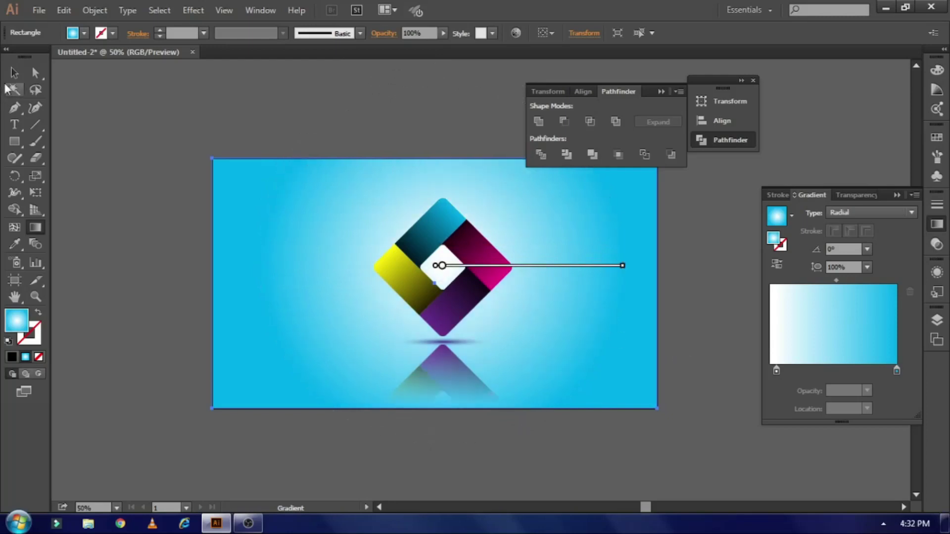
pyautogui.click(836, 281)
pyautogui.moveTo(837, 281); pyautogui.dragTo(821, 280)
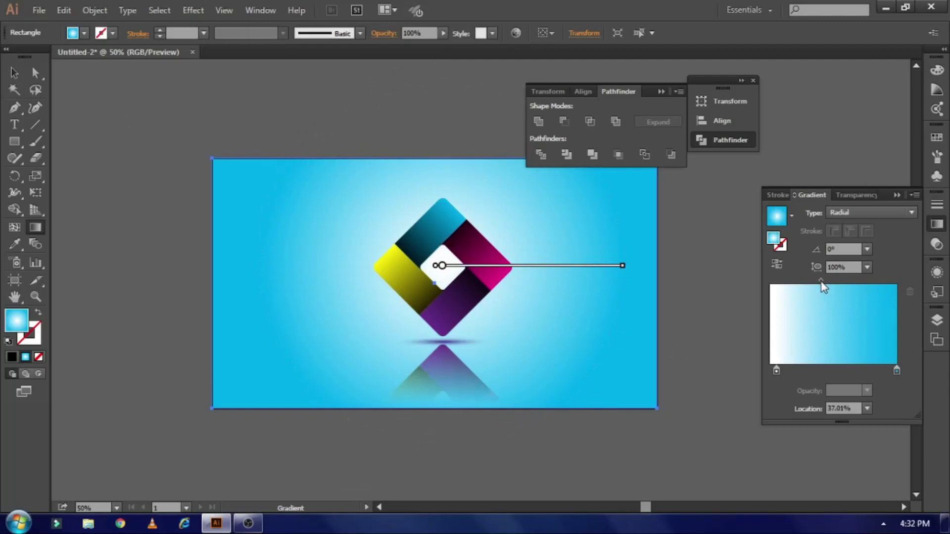
pyautogui.click(16, 73)
pyautogui.click(134, 167)
pyautogui.scroll(2, 132, 161)
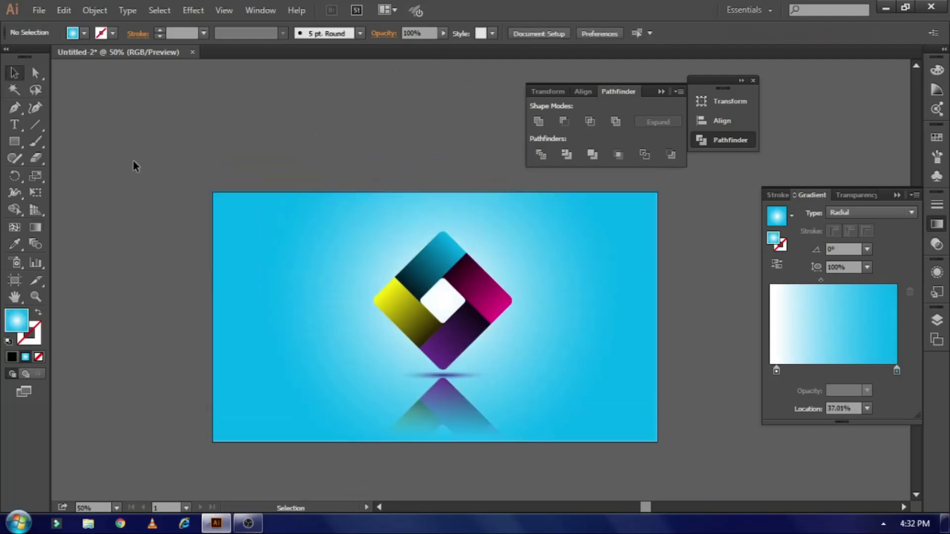
pyautogui.scroll(-2, 132, 161)
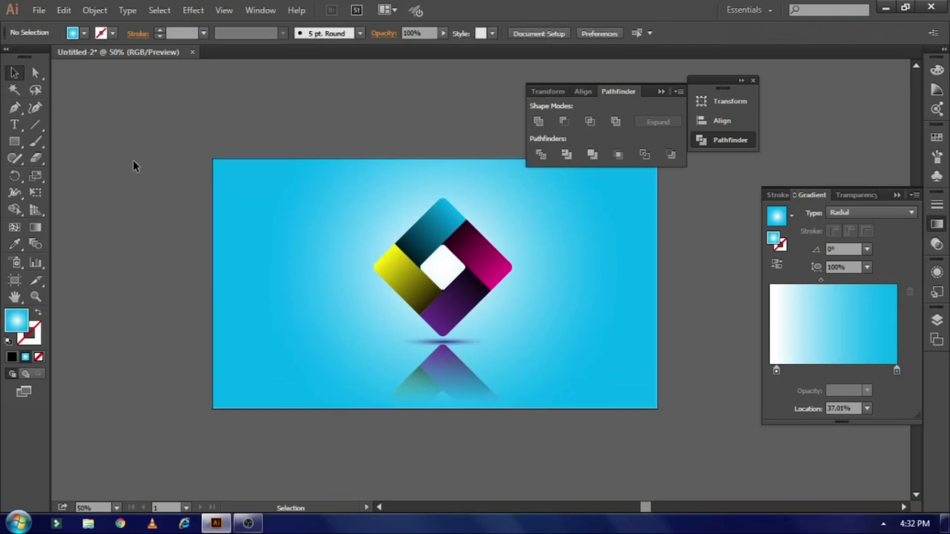
pyautogui.scroll(-1, 133, 162)
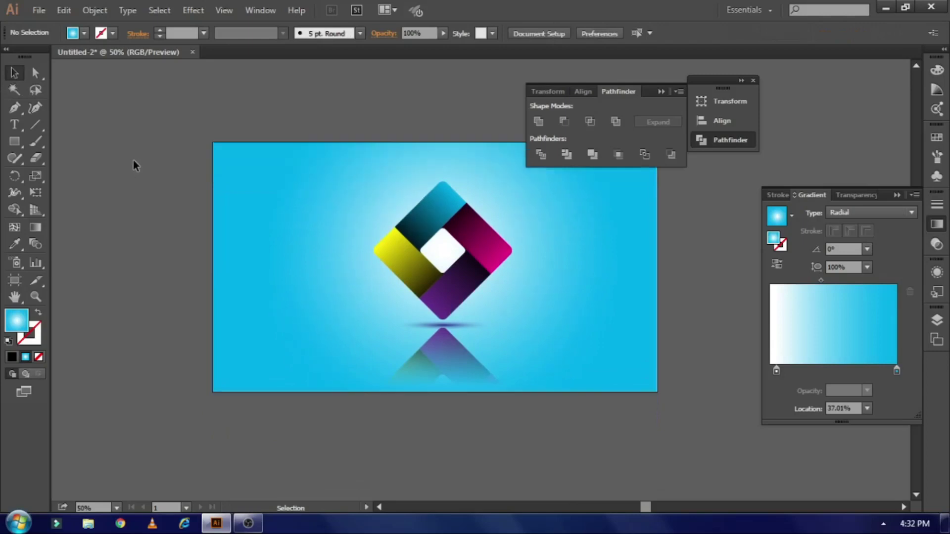
pyautogui.click(15, 130)
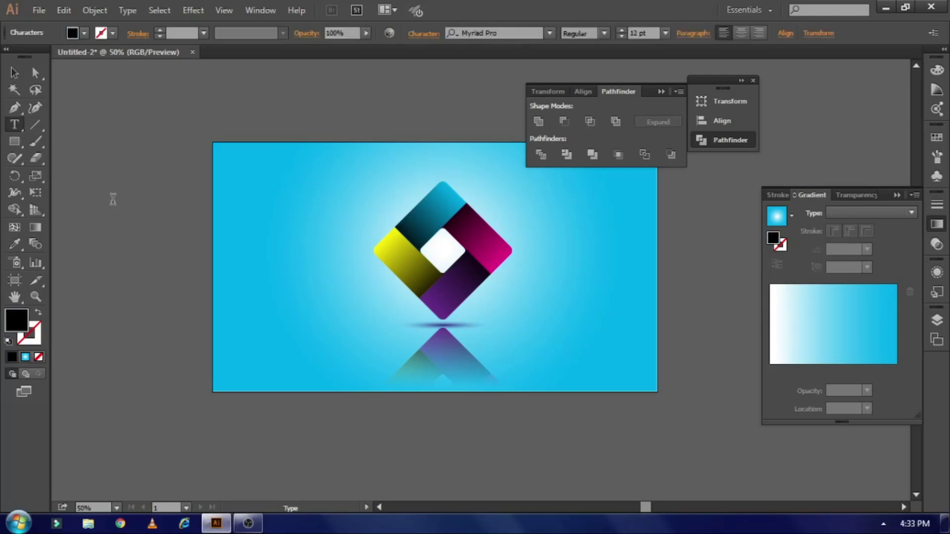
pyautogui.click(113, 200)
pyautogui.click(14, 75)
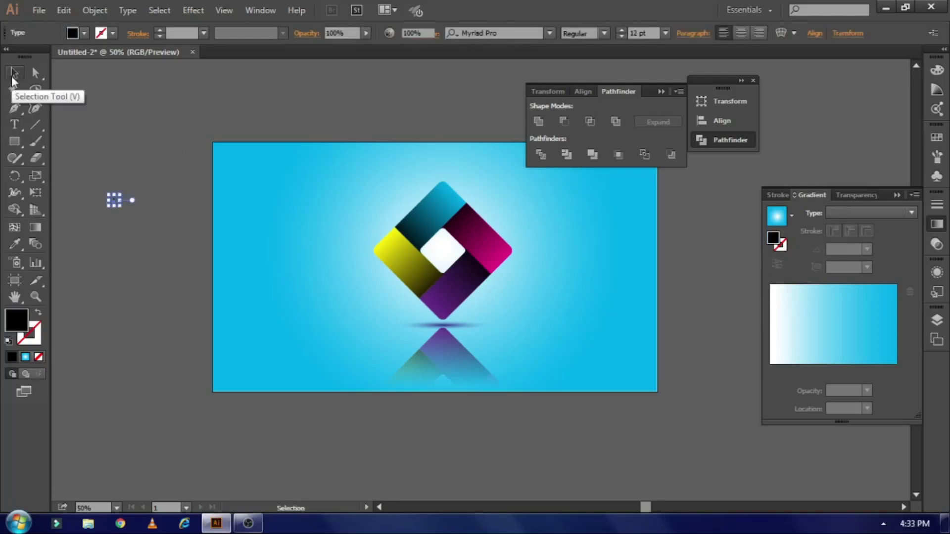
# Add the text LOGO on the empty canvas beside the artboard and enlarge it to 87 pt
pyautogui.click(52, 129)
pyautogui.moveTo(21, 123); pyautogui.dragTo(66, 125)
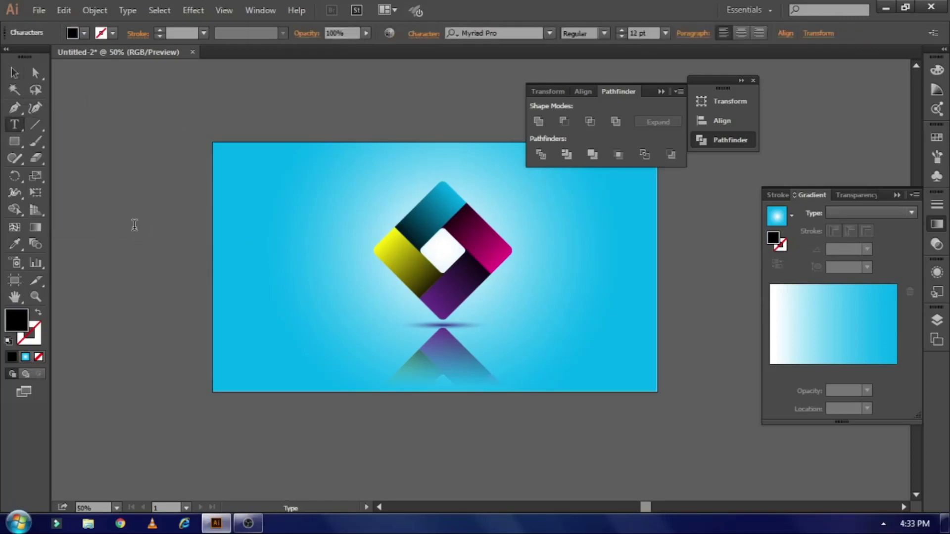
pyautogui.click(134, 225)
pyautogui.press('Escape')
pyautogui.moveTo(144, 231); pyautogui.dragTo(177, 242)
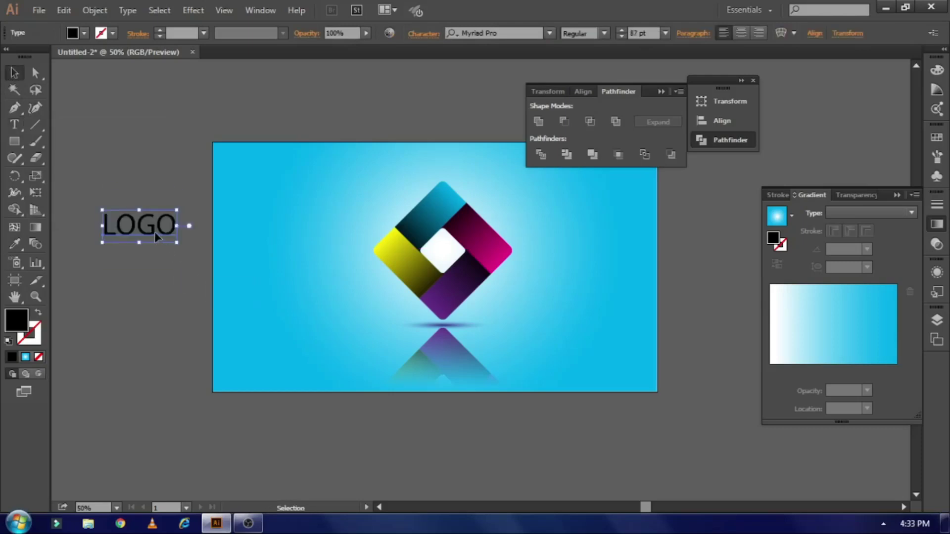
# Set the LOGO text's font to Arial Black
pyautogui.click(480, 32)
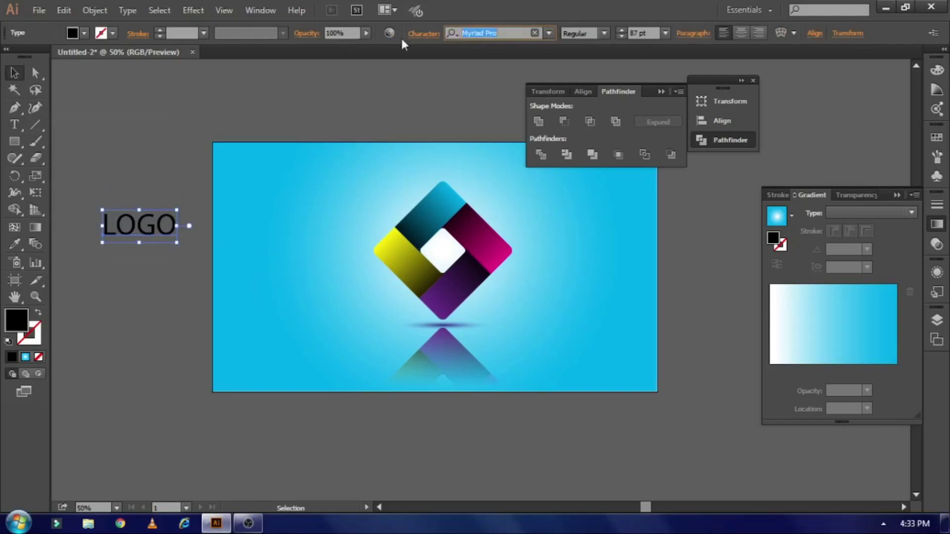
pyautogui.write('ARI')
pyautogui.click(634, 145)
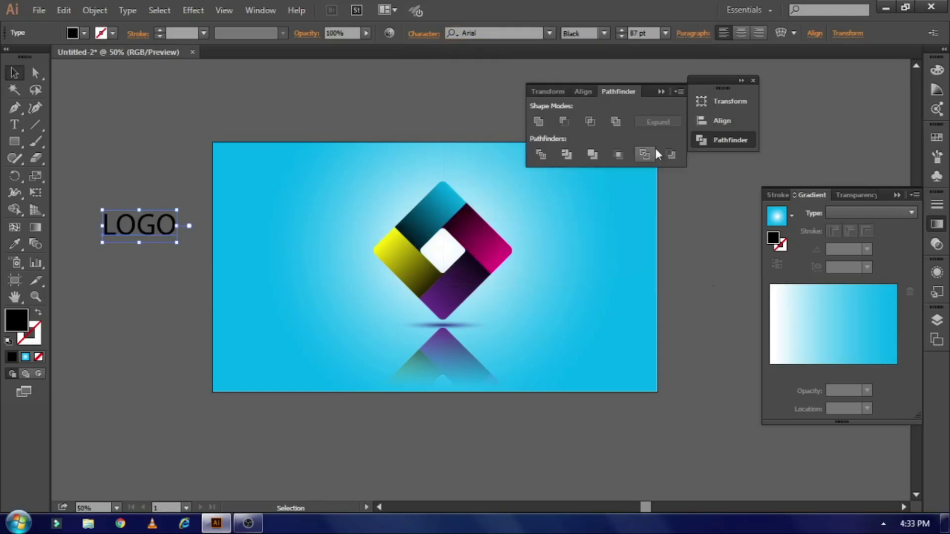
pyautogui.click(146, 284)
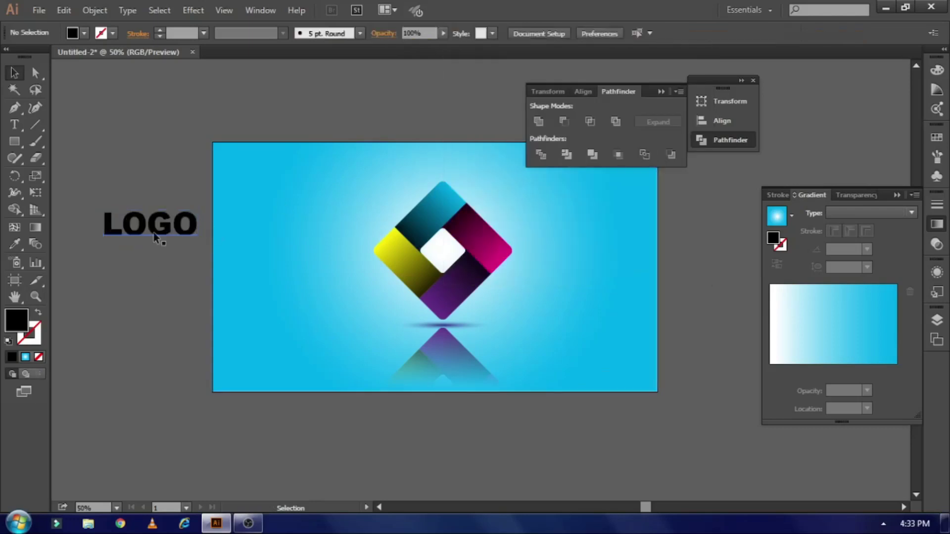
# Reduce the LOGO text to about 73 pt and place it on the artboard to the right of the diamond
pyautogui.click(193, 237)
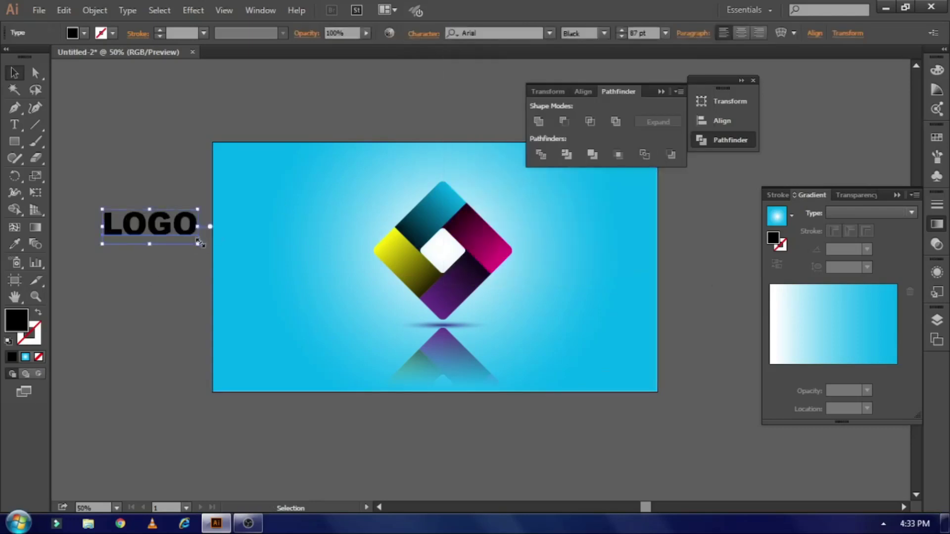
pyautogui.moveTo(198, 243); pyautogui.dragTo(576, 245)
pyautogui.press('space')
pyautogui.moveTo(680, 320); pyautogui.dragTo(564, 326)
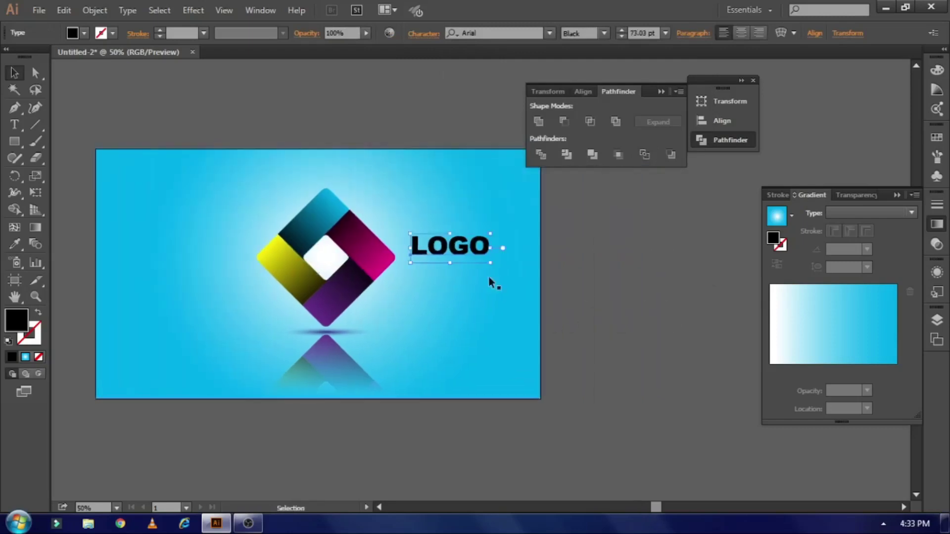
# Add a second text line reading NAME directly beneath LOGO, in the same font and size
pyautogui.moveTo(465, 256); pyautogui.dragTo(394, 273)
pyautogui.press('t')
pyautogui.write('NAME')
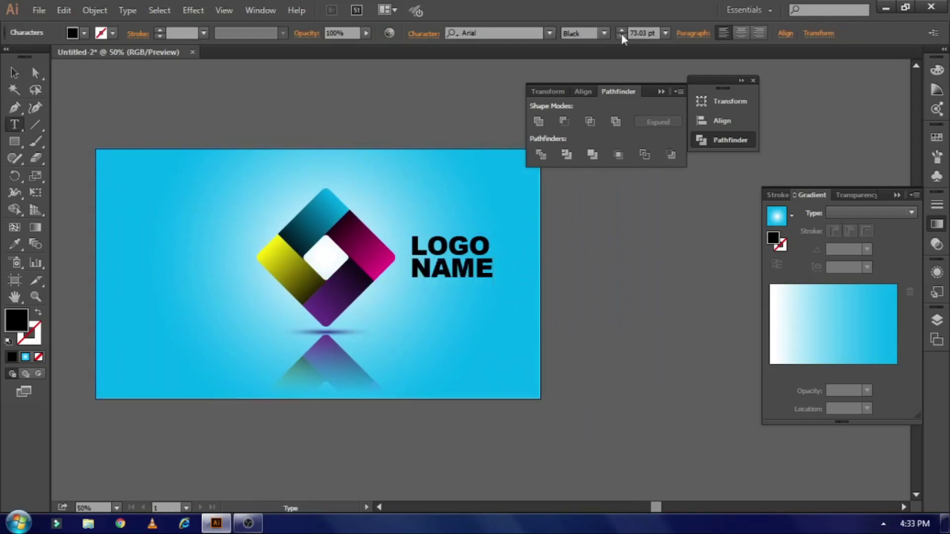
# Set the NAME text to Arial Regular and shrink it to about 61.7 pt, centred beneath LOGO
pyautogui.click(608, 34)
pyautogui.click(601, 62)
pyautogui.click(14, 73)
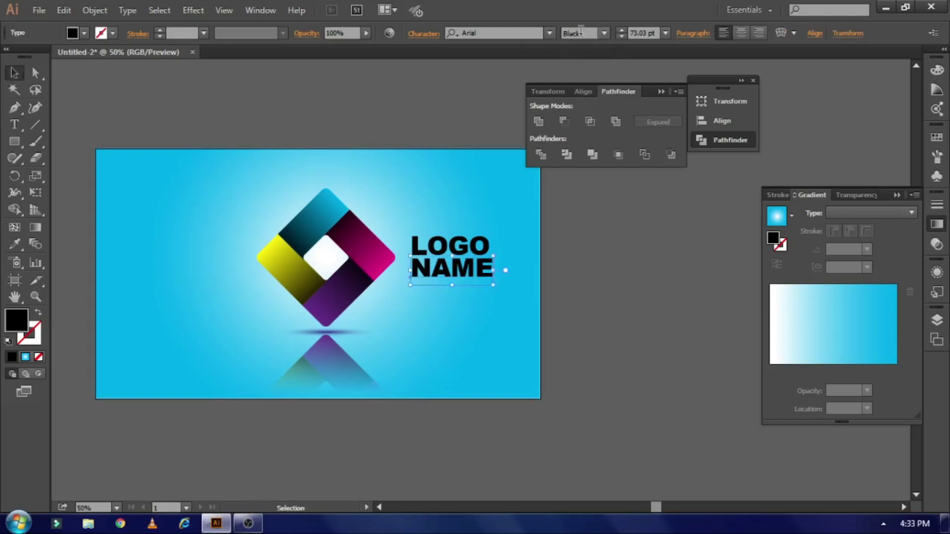
pyautogui.click(604, 33)
pyautogui.click(599, 70)
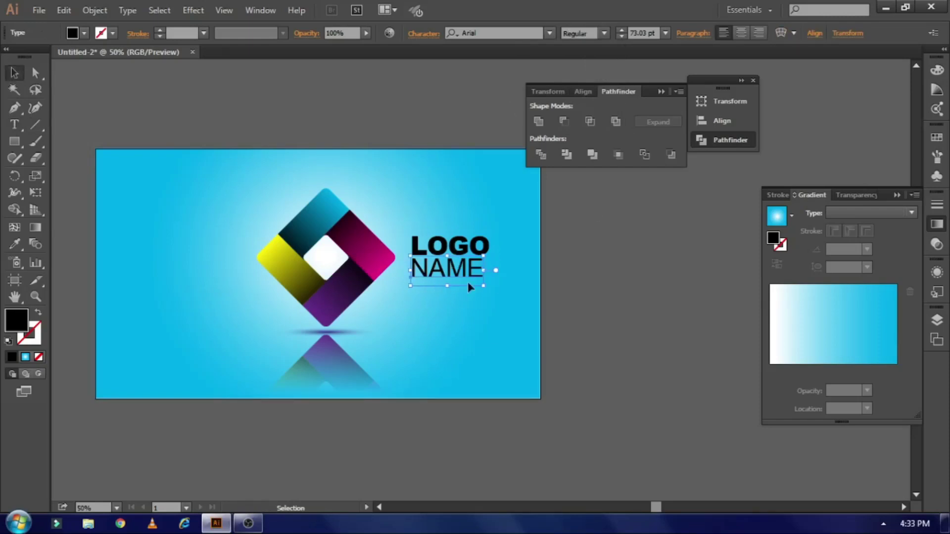
pyautogui.scroll(3, 484, 289)
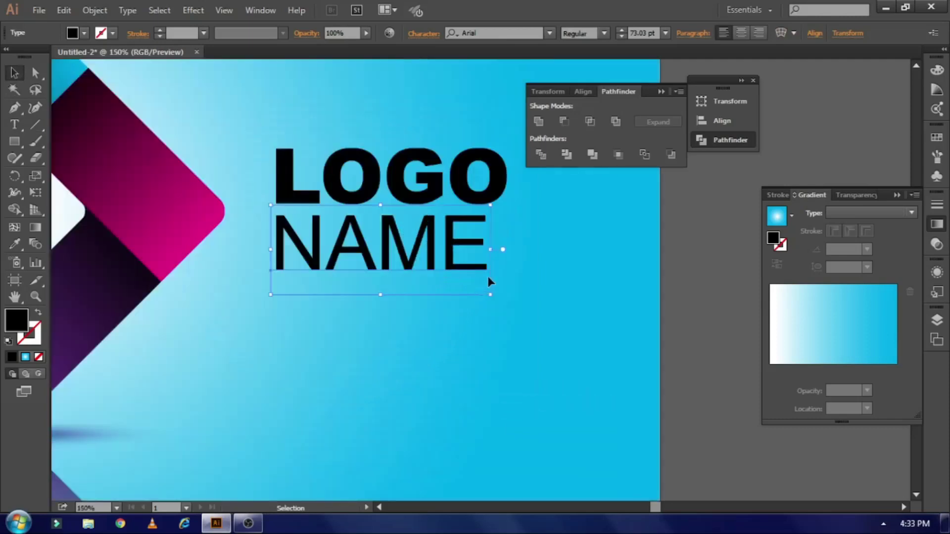
pyautogui.moveTo(492, 296)
pyautogui.mouseDown()
pyautogui.moveTo(509, 318)
pyautogui.moveTo(507, 302)
pyautogui.moveTo(483, 291)
pyautogui.mouseUp()
# Try centring the paragraph alignment of the LOGO and NAME texts together, and undo it
pyautogui.keyDown('shift'); pyautogui.click(419, 198); pyautogui.keyUp('shift')
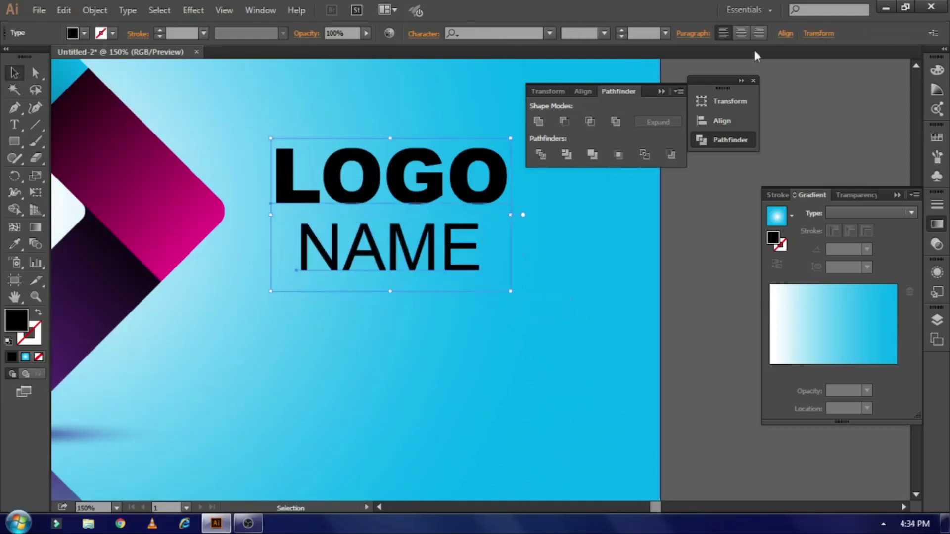
pyautogui.click(740, 35)
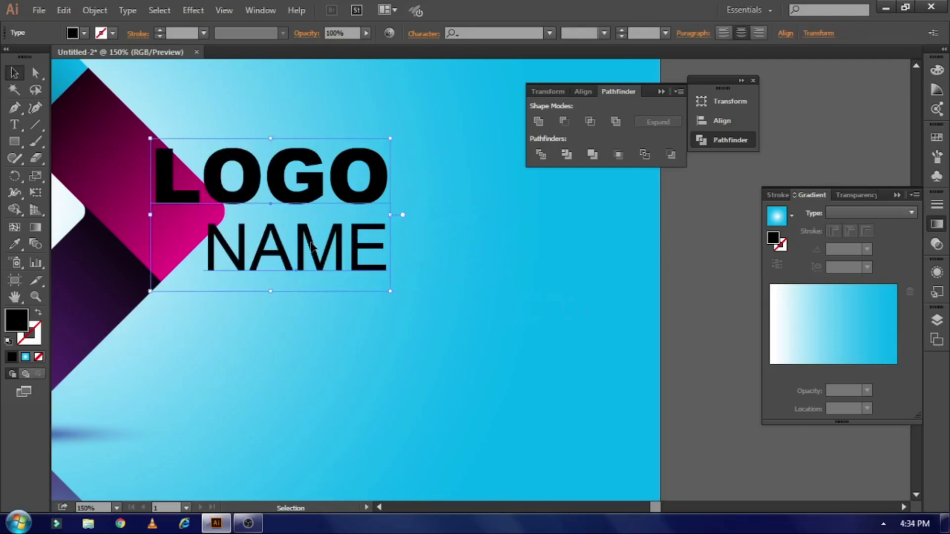
pyautogui.hotkey('ctrl', 'z')
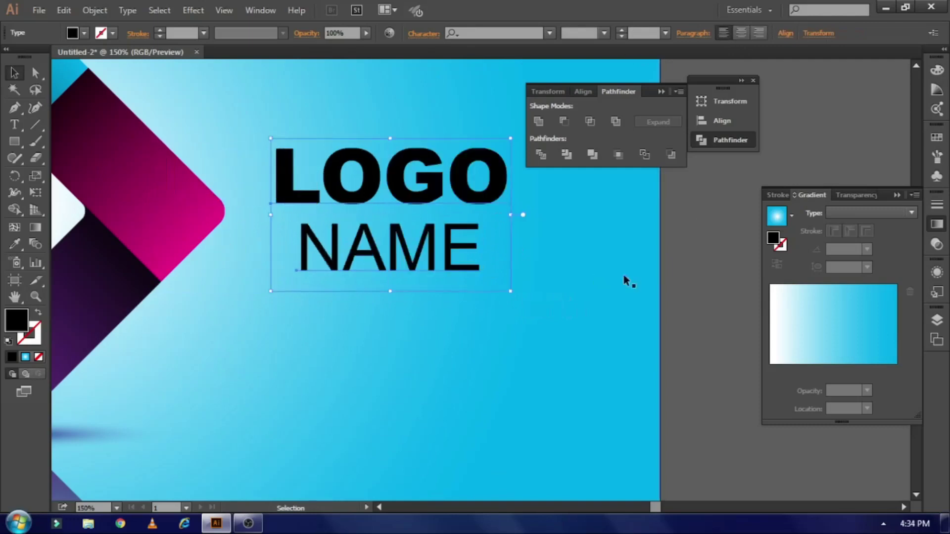
# Move the NAME text slightly up, closer to LOGO, and fill it with magenta
pyautogui.click(690, 277)
pyautogui.moveTo(430, 263); pyautogui.dragTo(429, 258)
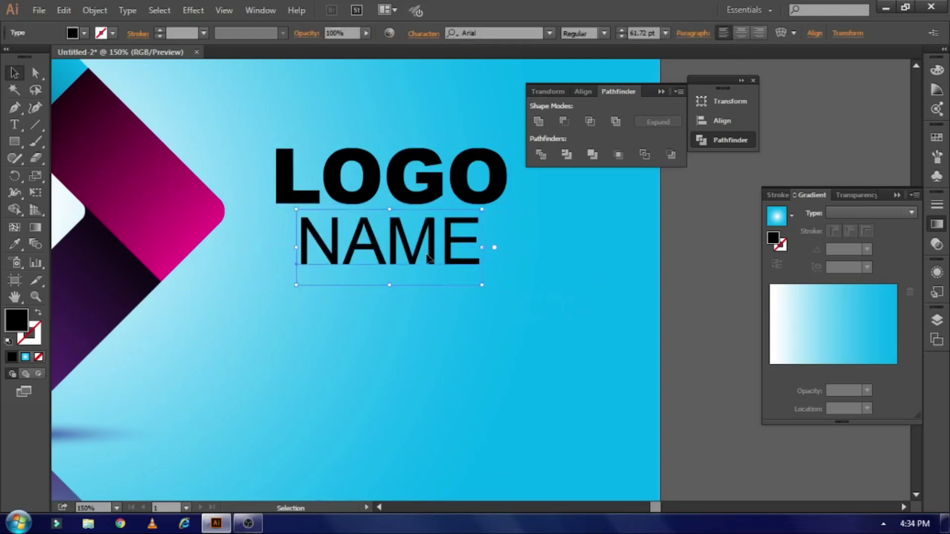
pyautogui.click(85, 32)
pyautogui.click(98, 58)
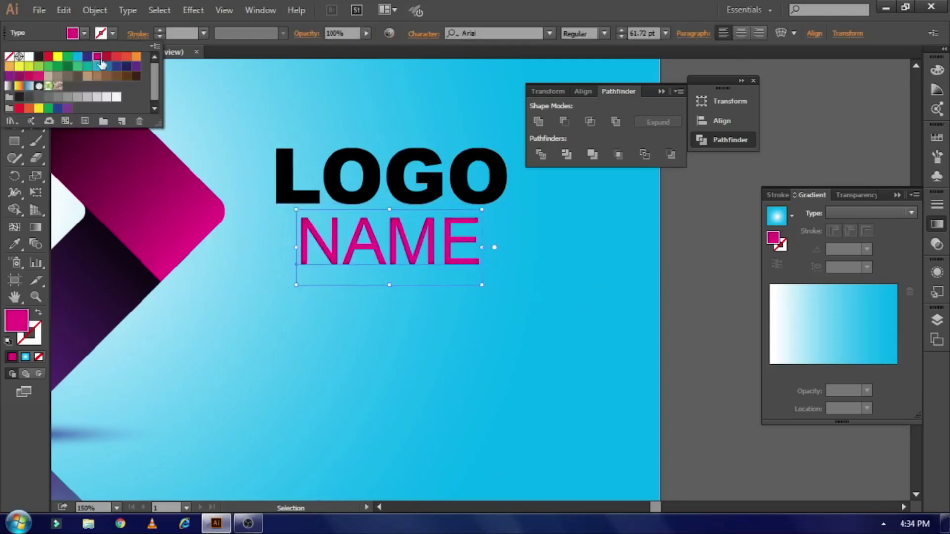
pyautogui.click(676, 261)
# Fill the LOGO text with purple and deselect it
pyautogui.click(443, 195)
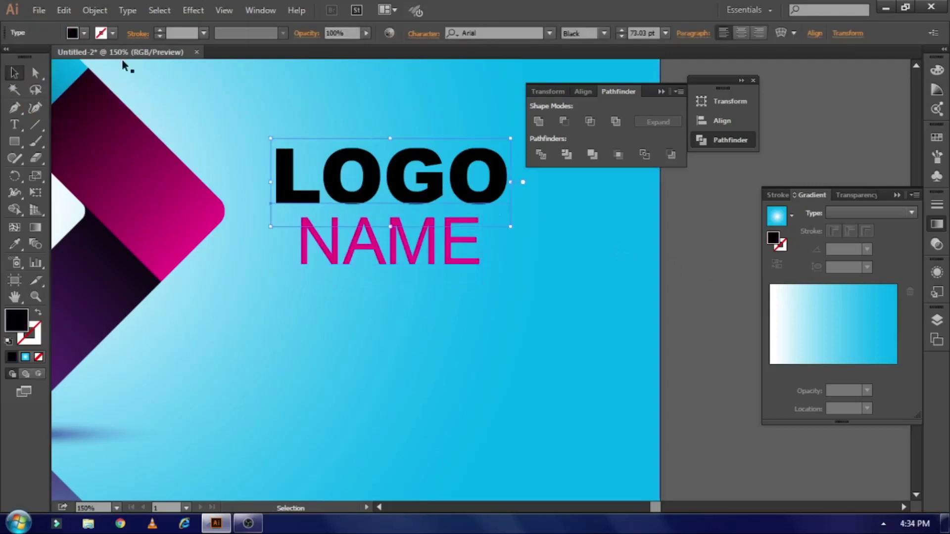
pyautogui.click(84, 33)
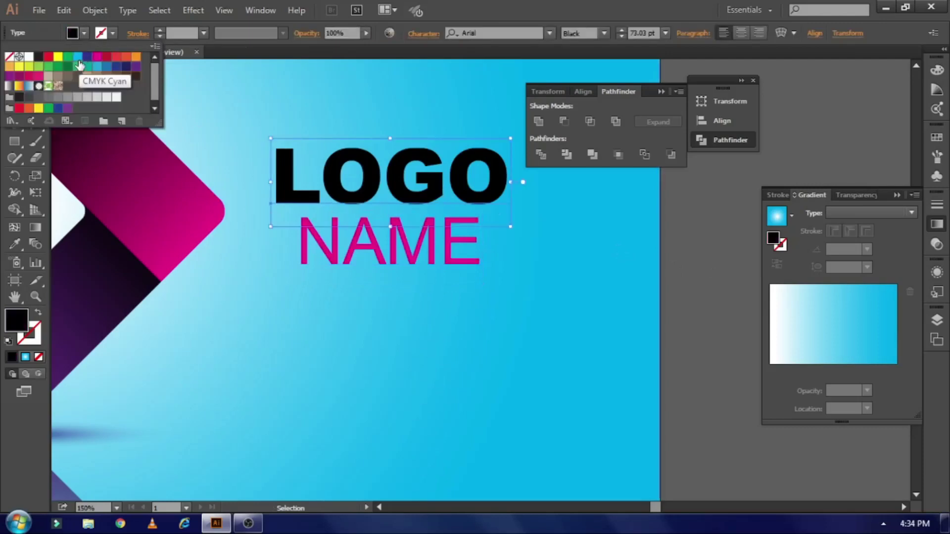
pyautogui.click(136, 66)
pyautogui.click(683, 299)
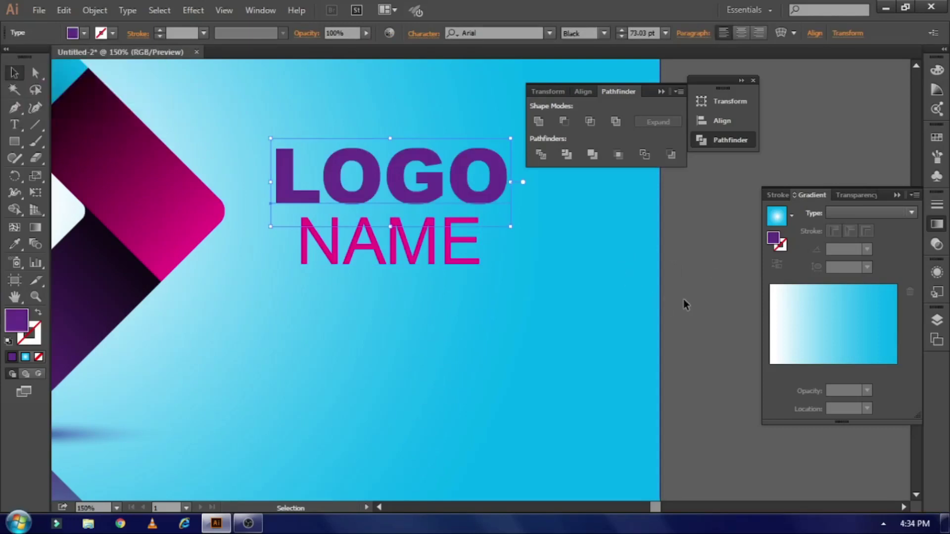
pyautogui.click(681, 299)
# Align the diamond, shadow, reflection and background on their horizontal centres and move them together so the background covers the artboard
pyautogui.scroll(3, 674, 295)
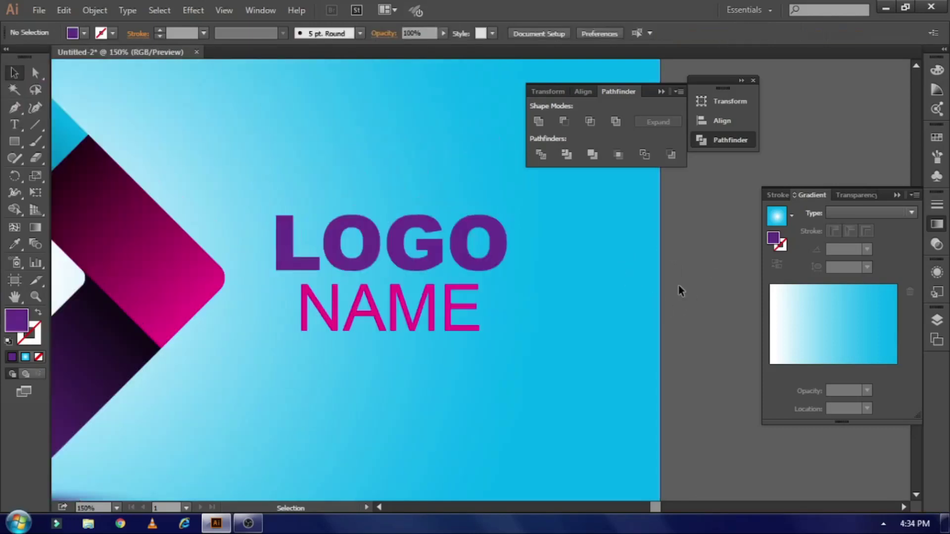
pyautogui.hotkey('ctrl', '-')
pyautogui.hotkey('ctrl', '-')
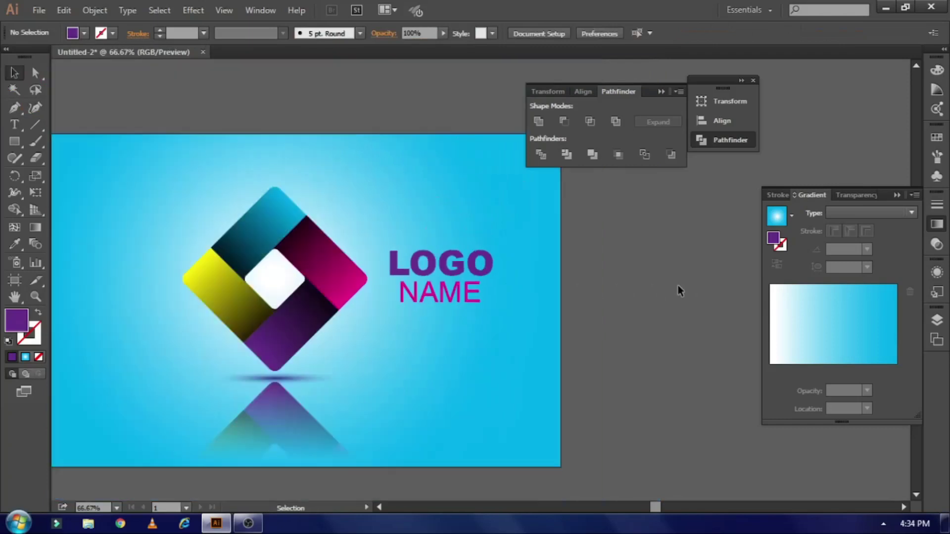
pyautogui.hotkey('ctrl', '-')
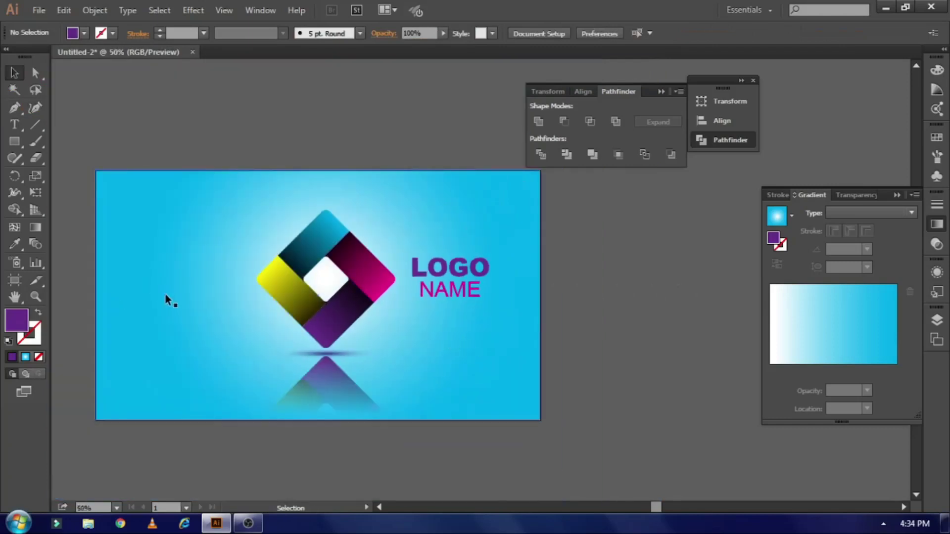
pyautogui.click(436, 298)
pyautogui.moveTo(173, 173); pyautogui.dragTo(358, 427)
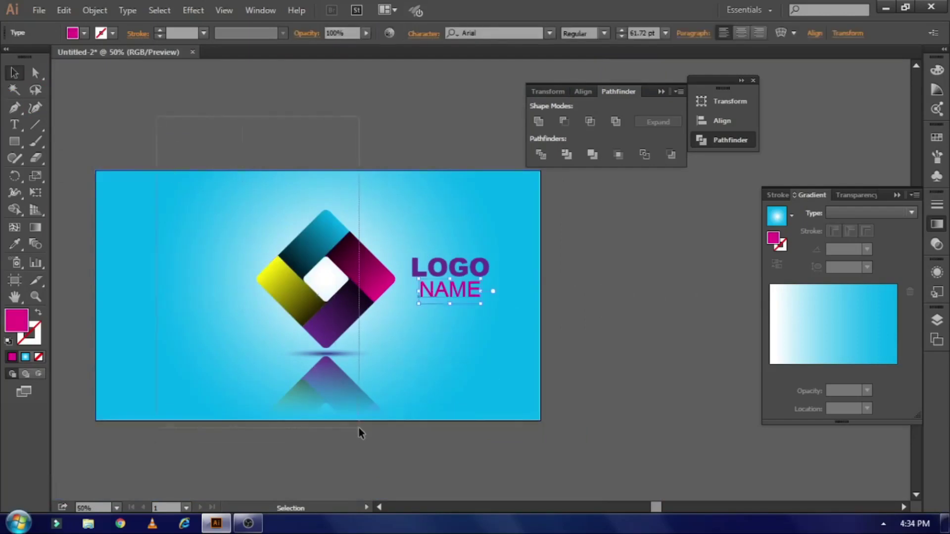
pyautogui.click(590, 35)
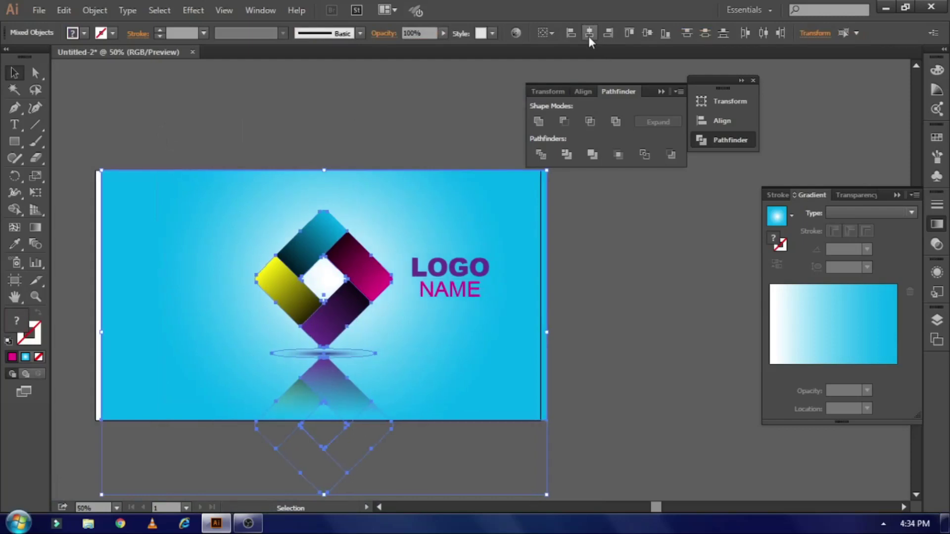
pyautogui.moveTo(253, 350)
pyautogui.mouseDown()
pyautogui.moveTo(233, 351)
pyautogui.moveTo(244, 354)
pyautogui.mouseUp()
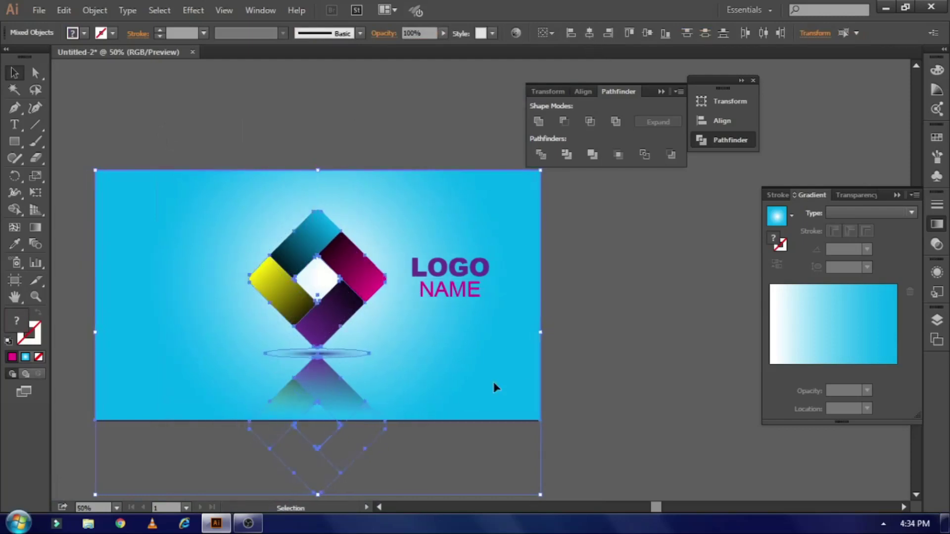
pyautogui.click(614, 379)
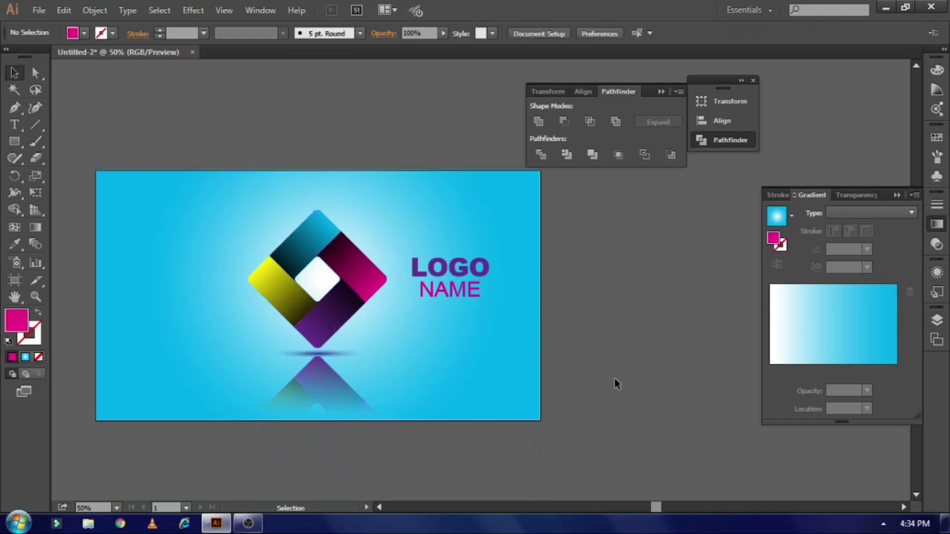
# Nudge the LOGO and NAME texts together slightly left, closer to the diamond
pyautogui.click(450, 295)
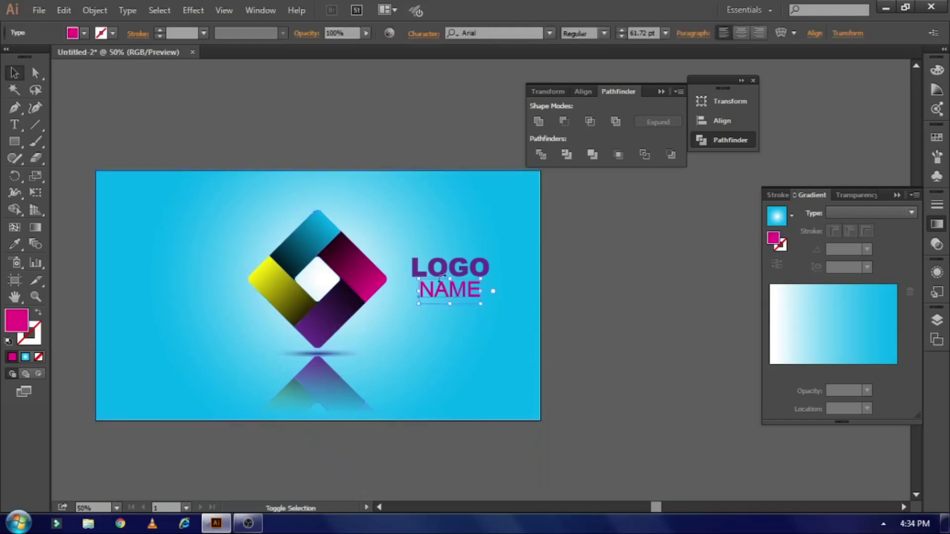
pyautogui.keyDown('shift'); pyautogui.click(446, 269); pyautogui.keyUp('shift')
pyautogui.press('Left')
pyautogui.press('Left')
pyautogui.press('Left')
pyautogui.press('Left')
pyautogui.press('Left')
pyautogui.press('Left')
pyautogui.press('Left')
pyautogui.press('Left')
pyautogui.press('Left')
pyautogui.press('Left')
pyautogui.press('Left')
pyautogui.press('Left')
pyautogui.press('Left')
pyautogui.press('Left')
pyautogui.press('Left')
pyautogui.press('Left')
pyautogui.press('Left')
pyautogui.press('Left')
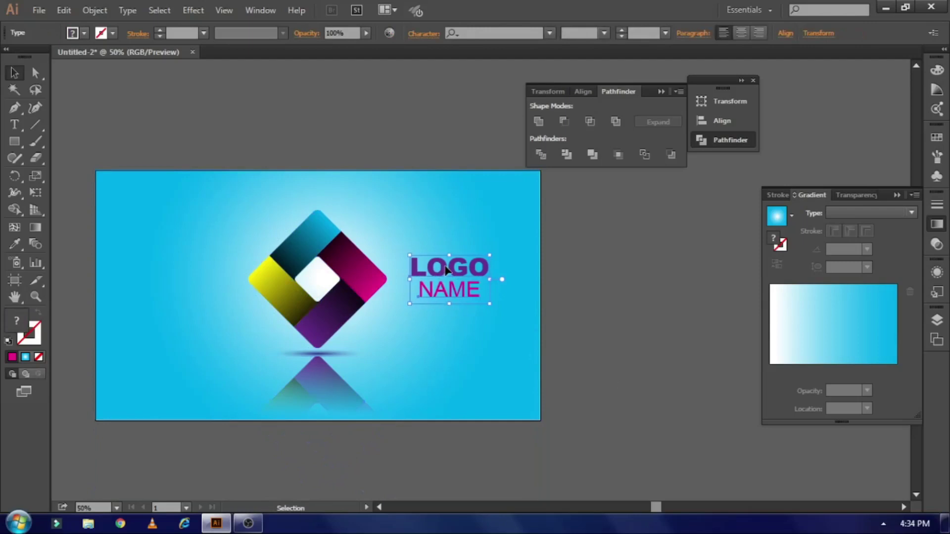
# Nudge the LOGO and NAME texts further left to tighten the gap beside the diamond, and deselect them
pyautogui.press('Left')
pyautogui.press('Left')
pyautogui.press('Left')
pyautogui.press('Left')
pyautogui.press('Left')
pyautogui.press('Left')
pyautogui.press('Left')
pyautogui.press('Left')
pyautogui.press('Left')
pyautogui.press('Left')
pyautogui.press('Left')
pyautogui.press('Left')
pyautogui.press('Left')
pyautogui.press('Left')
pyautogui.press('Left')
pyautogui.press('Left')
pyautogui.press('Left')
pyautogui.press('Left')
pyautogui.press('Left')
pyautogui.press('Left')
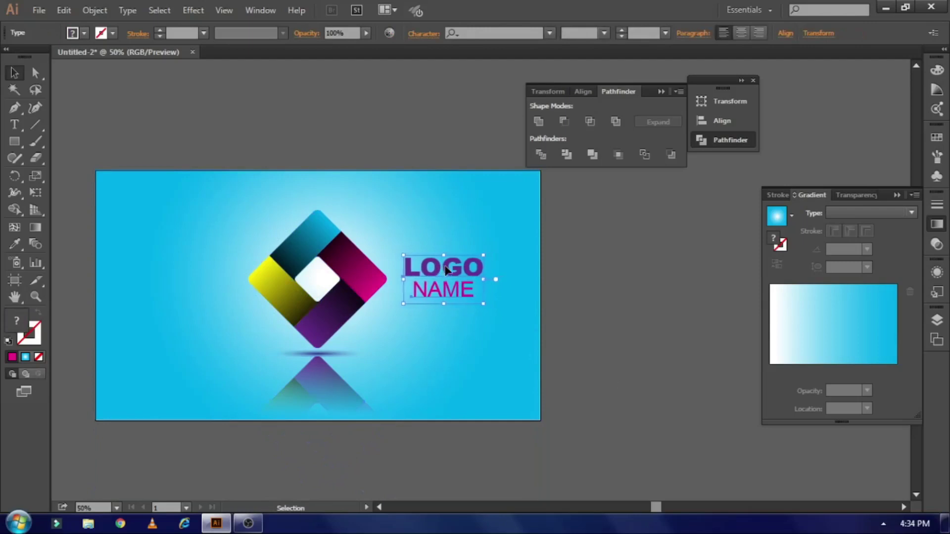
pyautogui.click(593, 304)
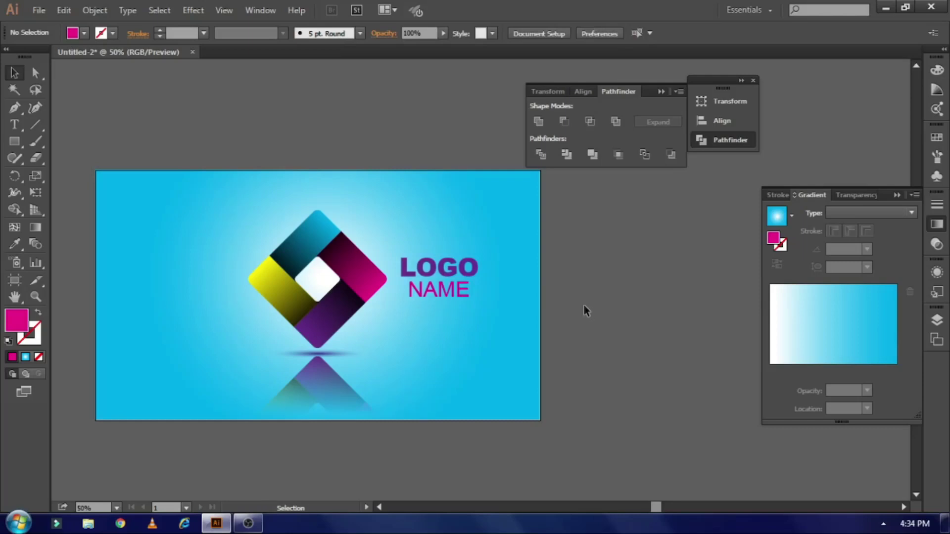
# Close the floating Transform, Align and Pathfinder panels and collapse the Gradient panel to clear the workspace
pyautogui.click(662, 91)
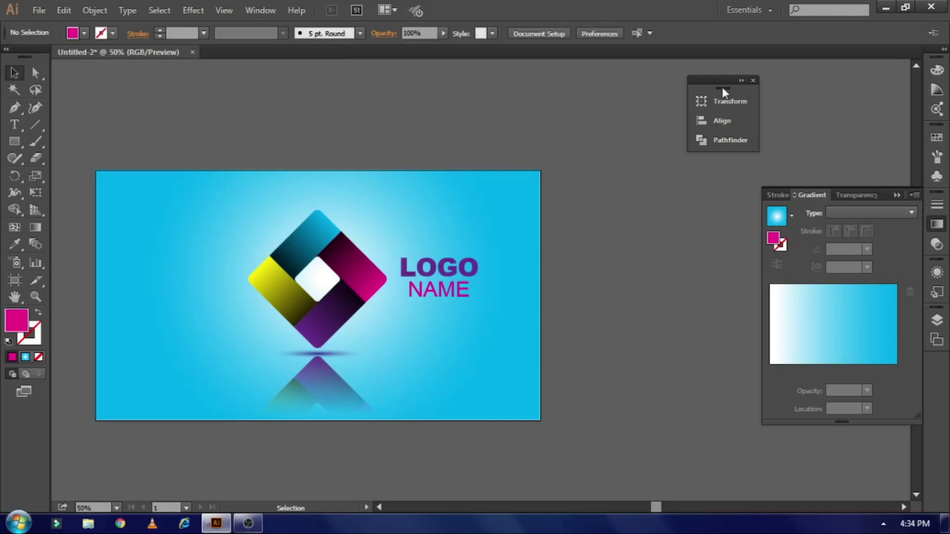
pyautogui.click(753, 80)
pyautogui.click(895, 197)
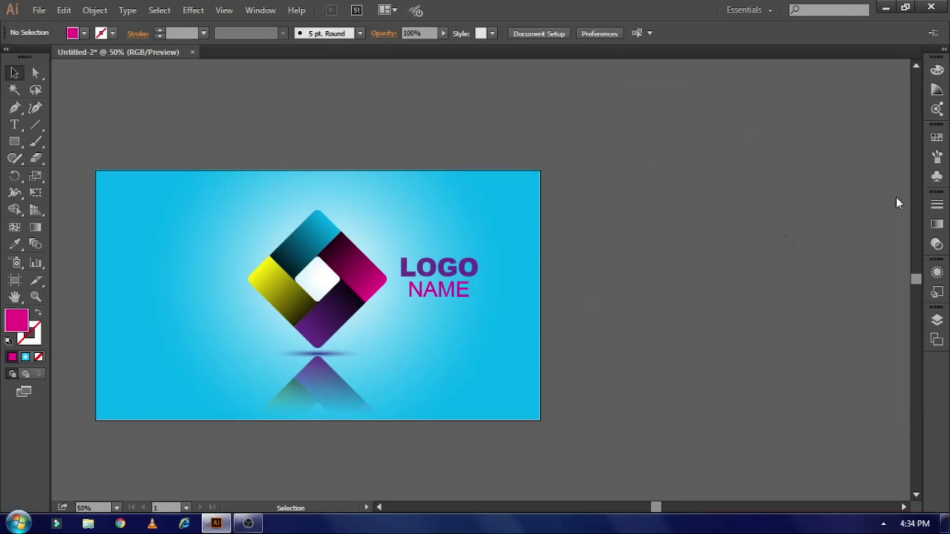
# Shift the background slightly left behind the diamond, move all artwork together right until the background covers the artboard, and deselect
pyautogui.hotkey('ctrl', '=')
pyautogui.moveTo(334, 349); pyautogui.dragTo(318, 349)
pyautogui.moveTo(303, 351); pyautogui.dragTo(485, 333)
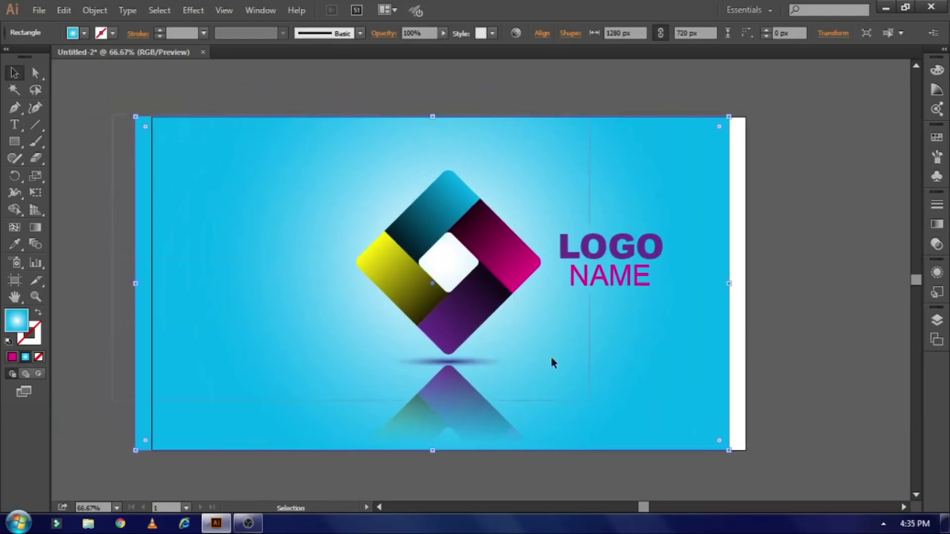
pyautogui.hotkey('ctrl', 'a')
pyautogui.moveTo(550, 376)
pyautogui.mouseDown()
pyautogui.moveTo(586, 377)
pyautogui.moveTo(567, 376)
pyautogui.mouseUp()
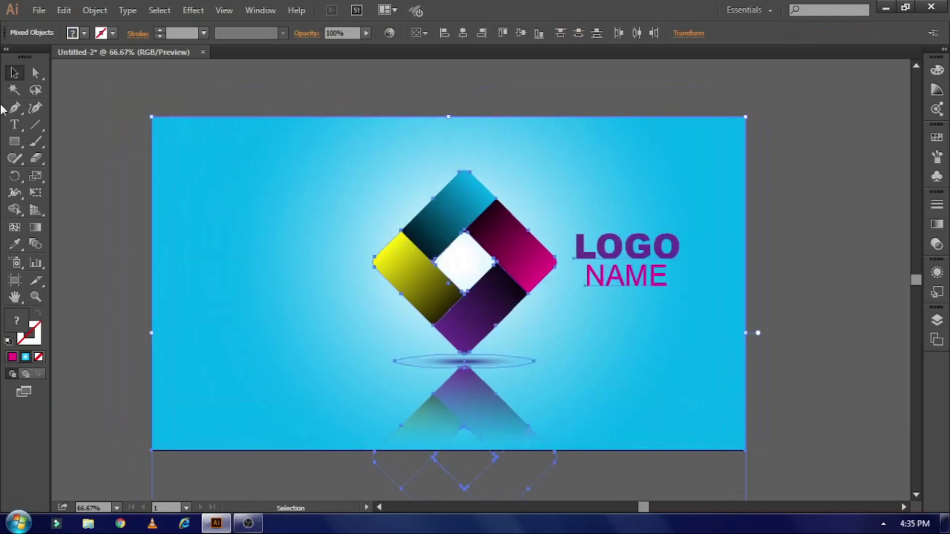
pyautogui.click(83, 182)
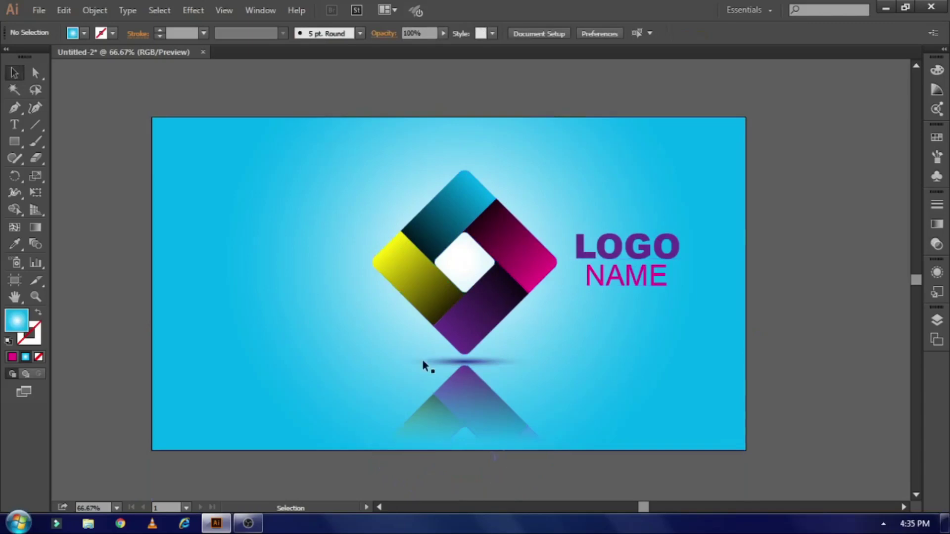